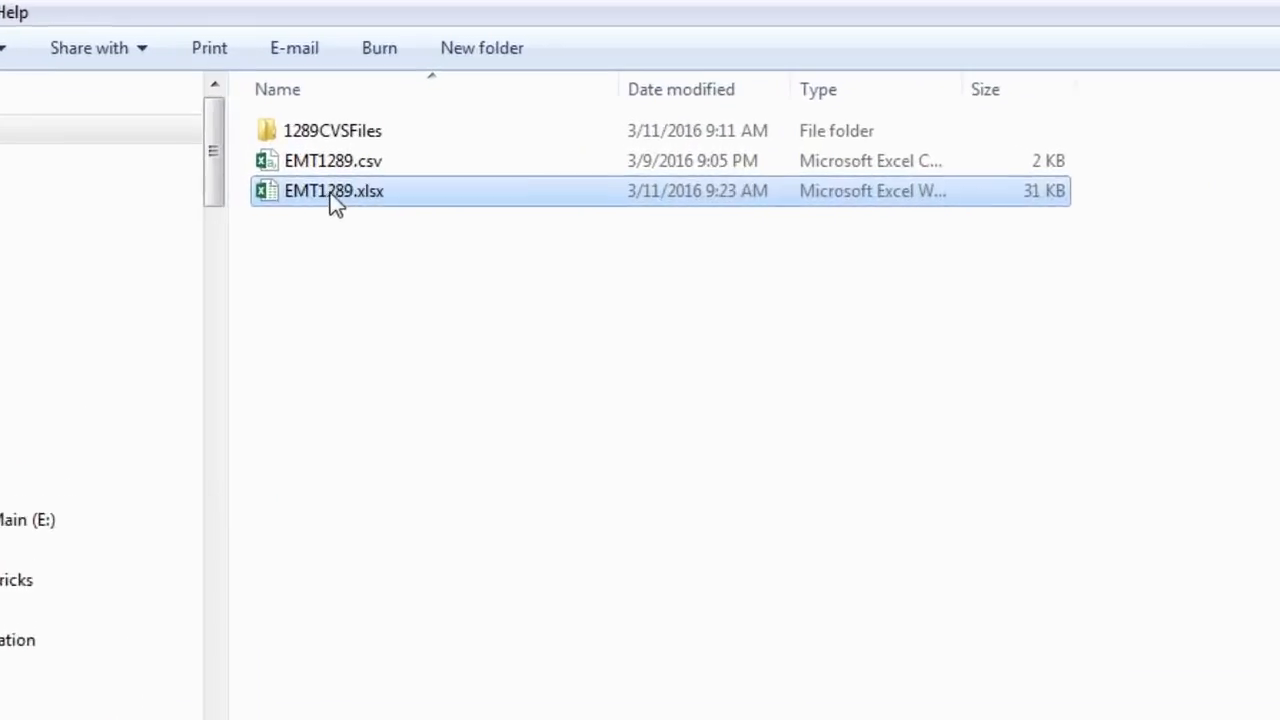
- Open EMT1289.csv from the folder and save a copy as an Excel Workbook named EMT1289..xlsx
click(440, 174)
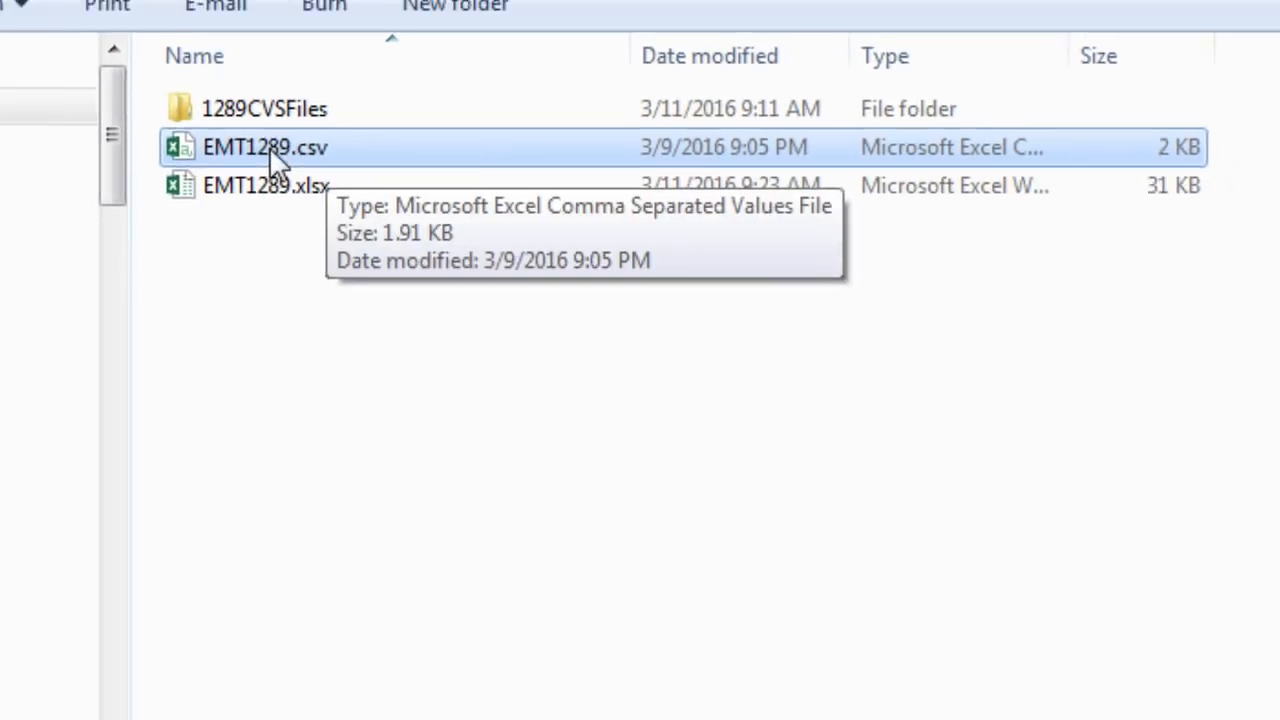
double_click(255, 143)
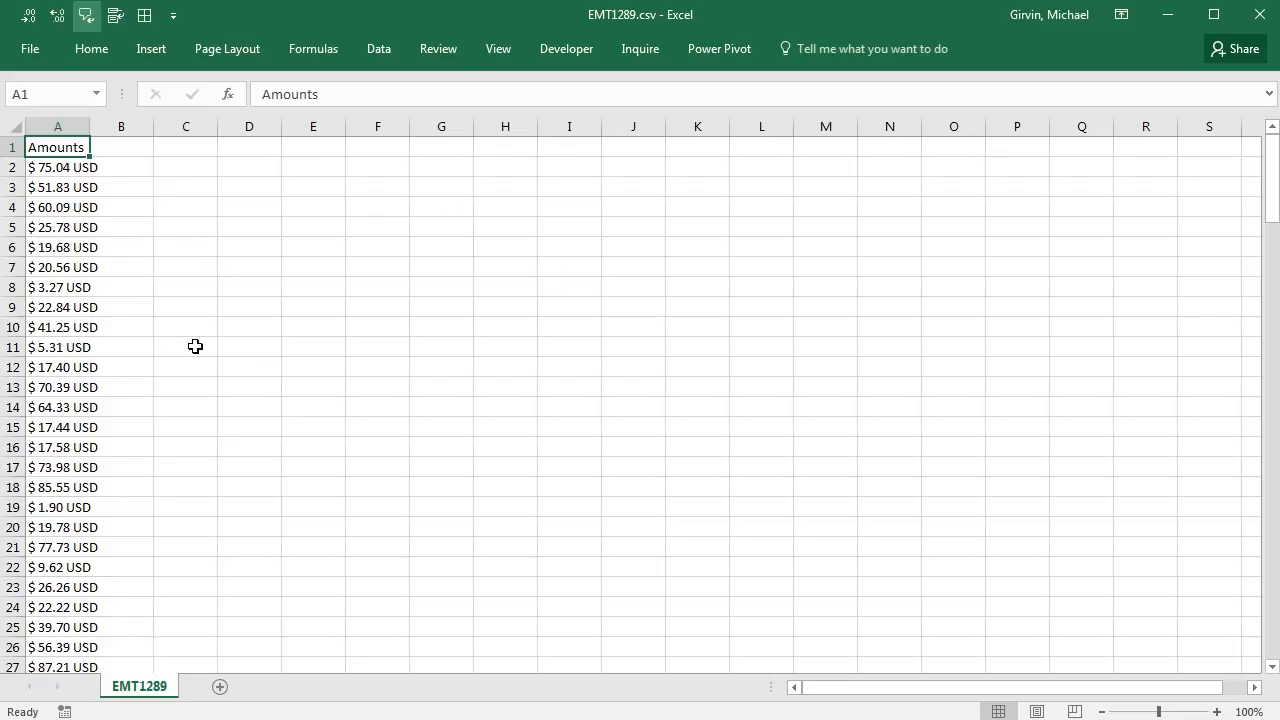
key(F12)
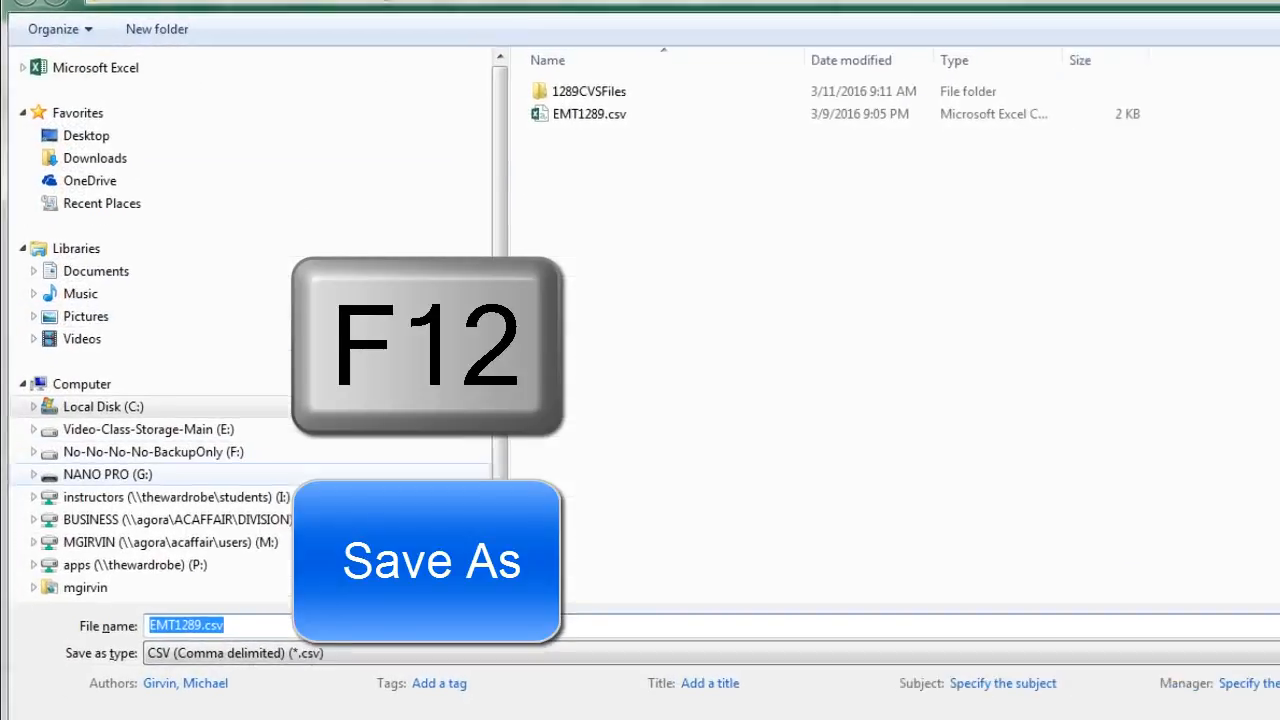
click(282, 655)
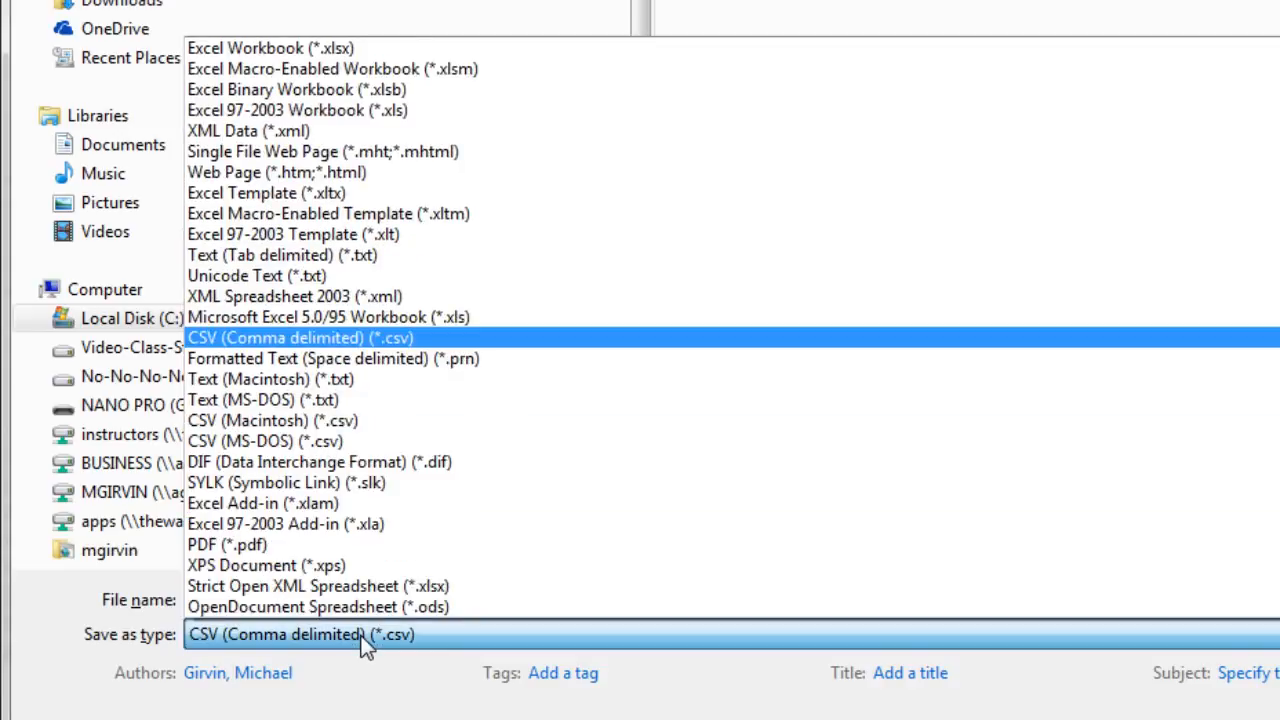
click(345, 50)
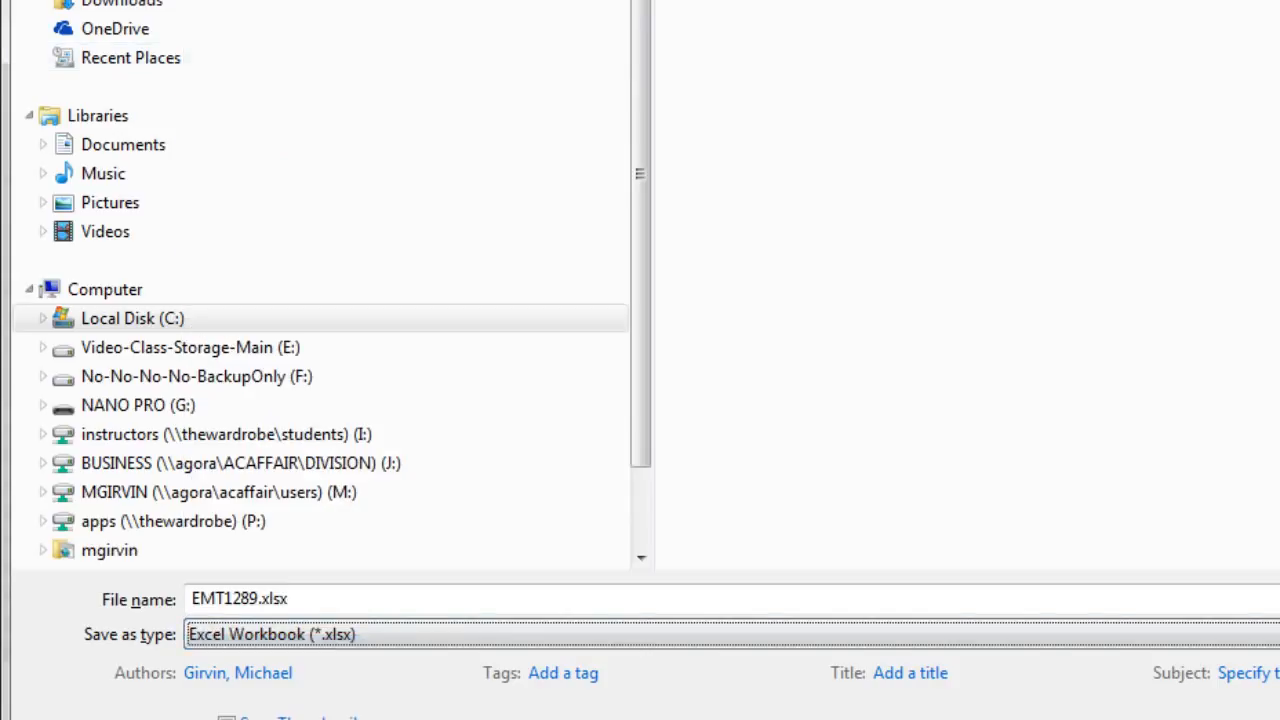
key(shift+Tab)
key(Return)
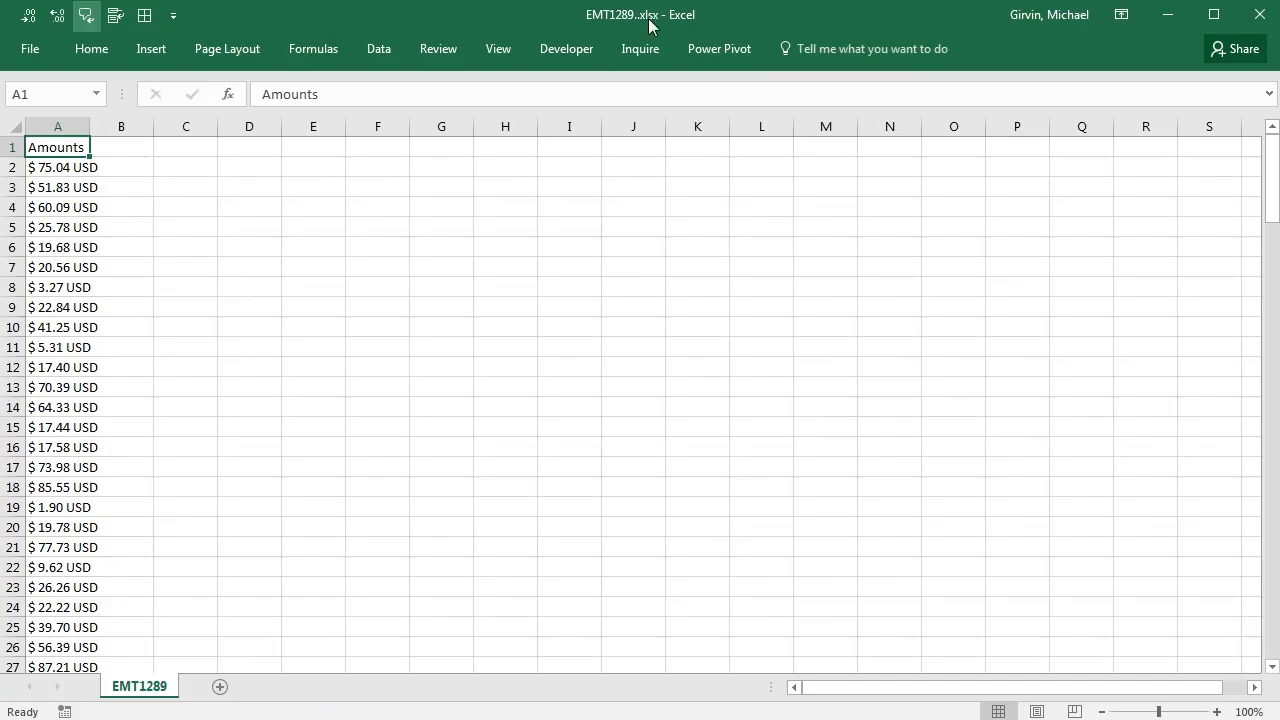
- Close the converted workbook, check the new file in the folder, and return to the EMT1289.xlsx workbook
click(1259, 14)
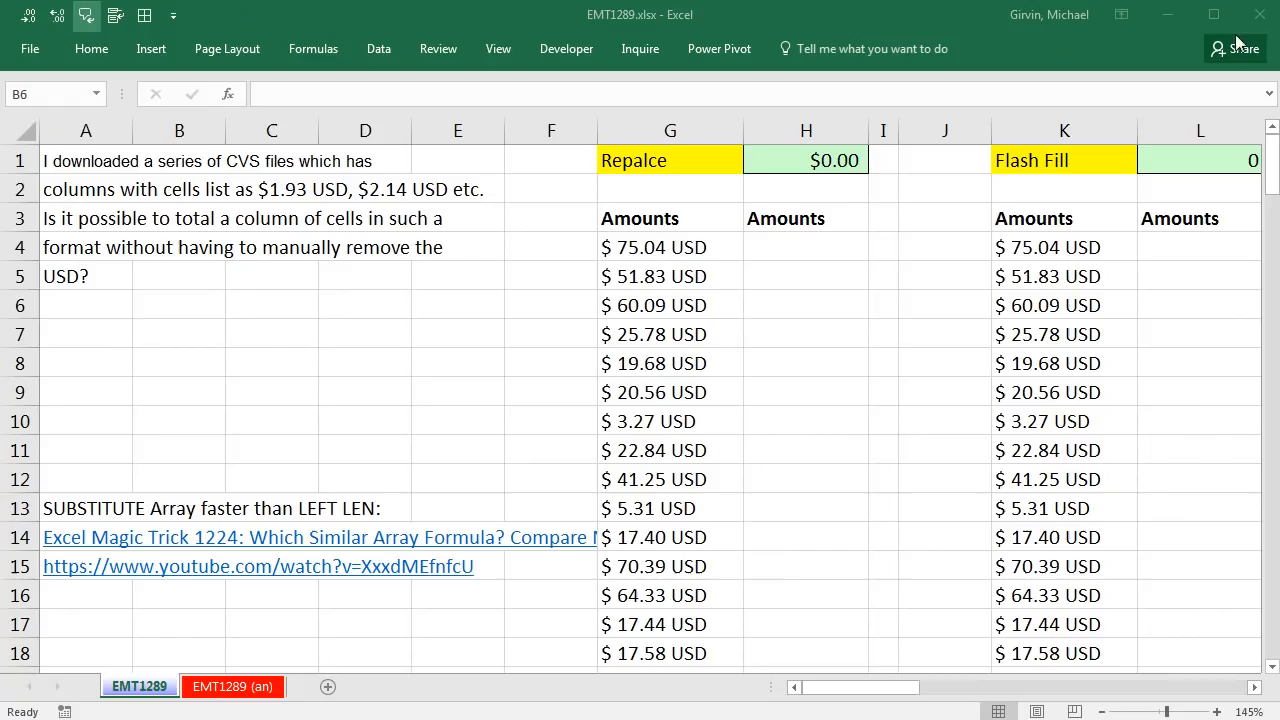
key(alt+Tab)
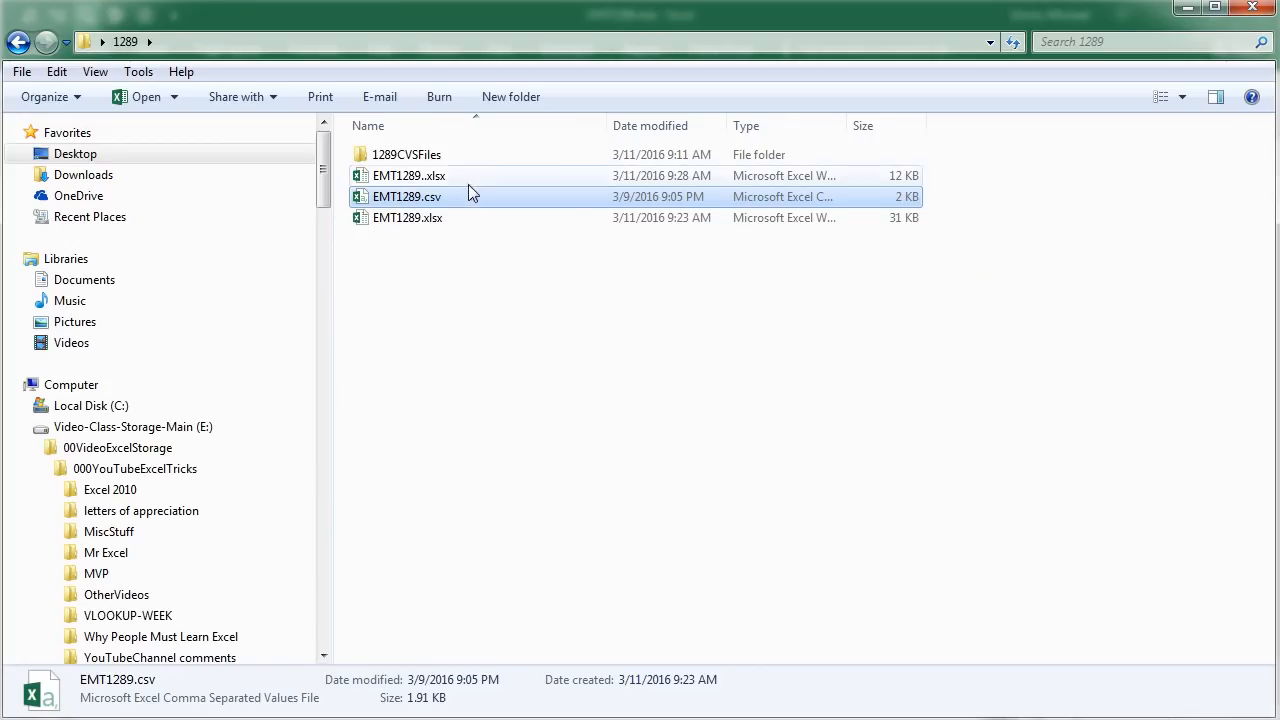
double_click(415, 180)
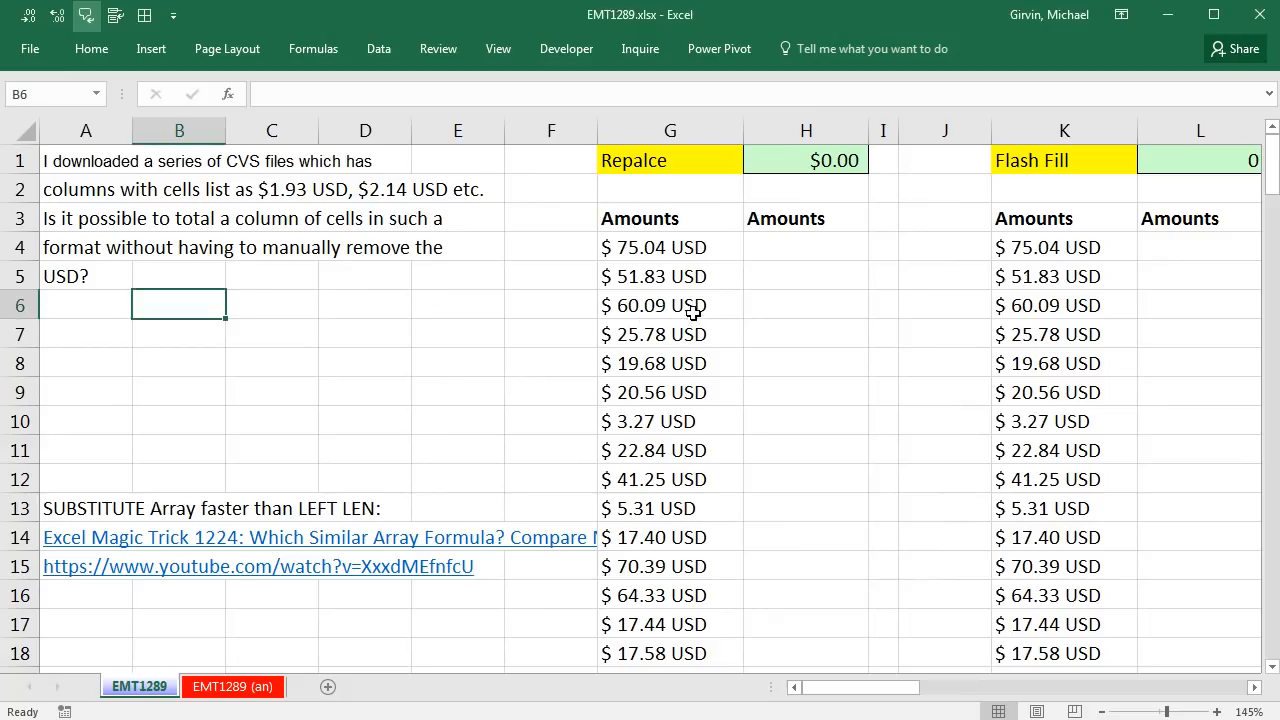
- Select all the USD text amounts in column G, from G4 down to G154
click(668, 250)
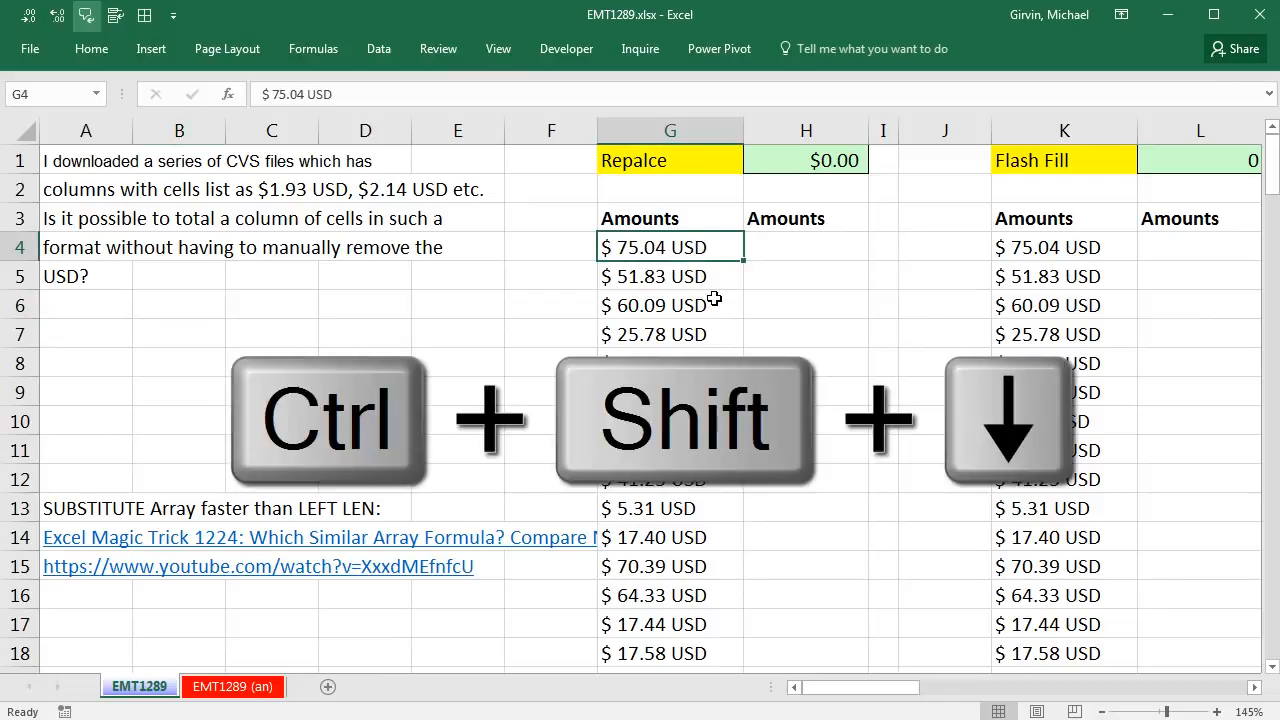
key(ctrl+shift+Down)
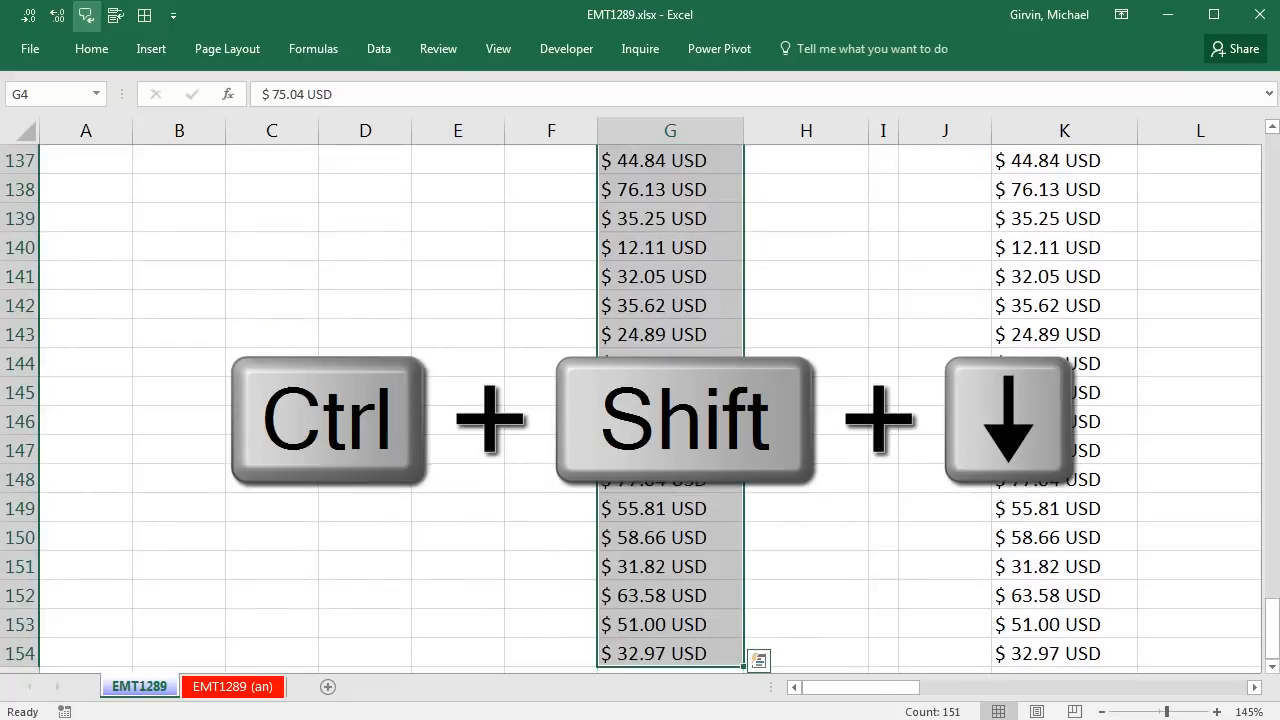
key(ctrl+BackSpace)
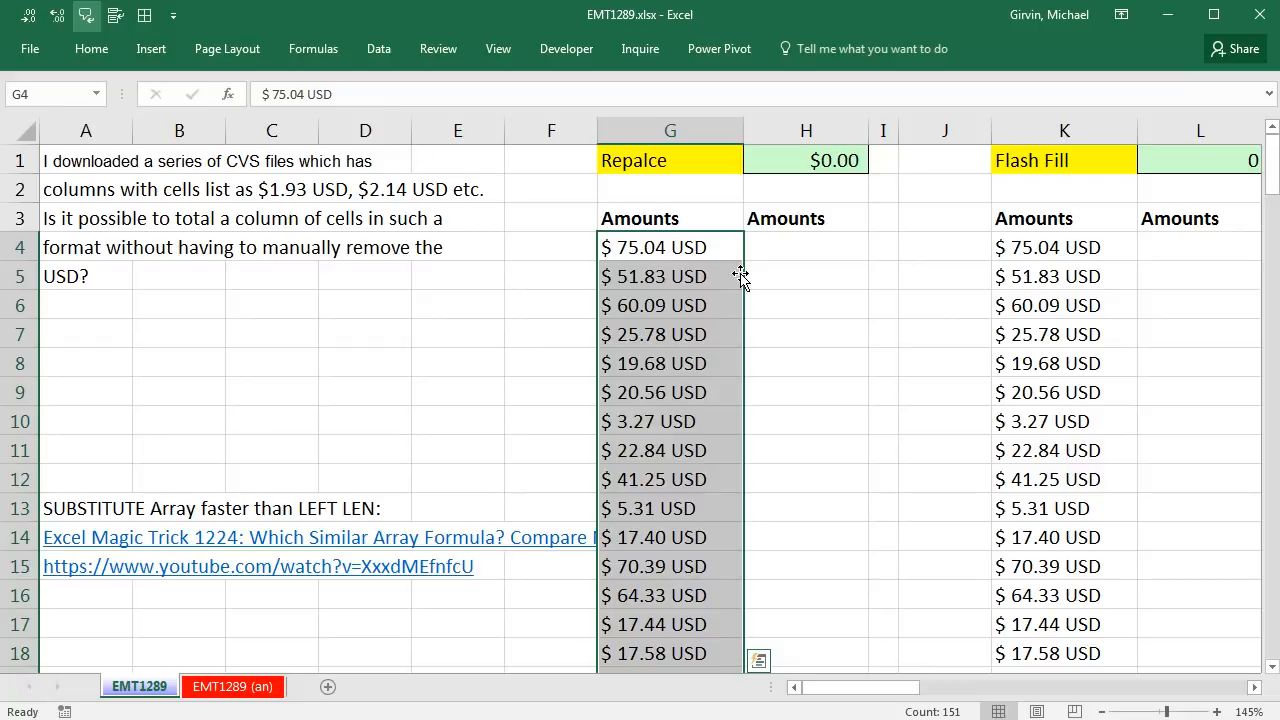
click(89, 49)
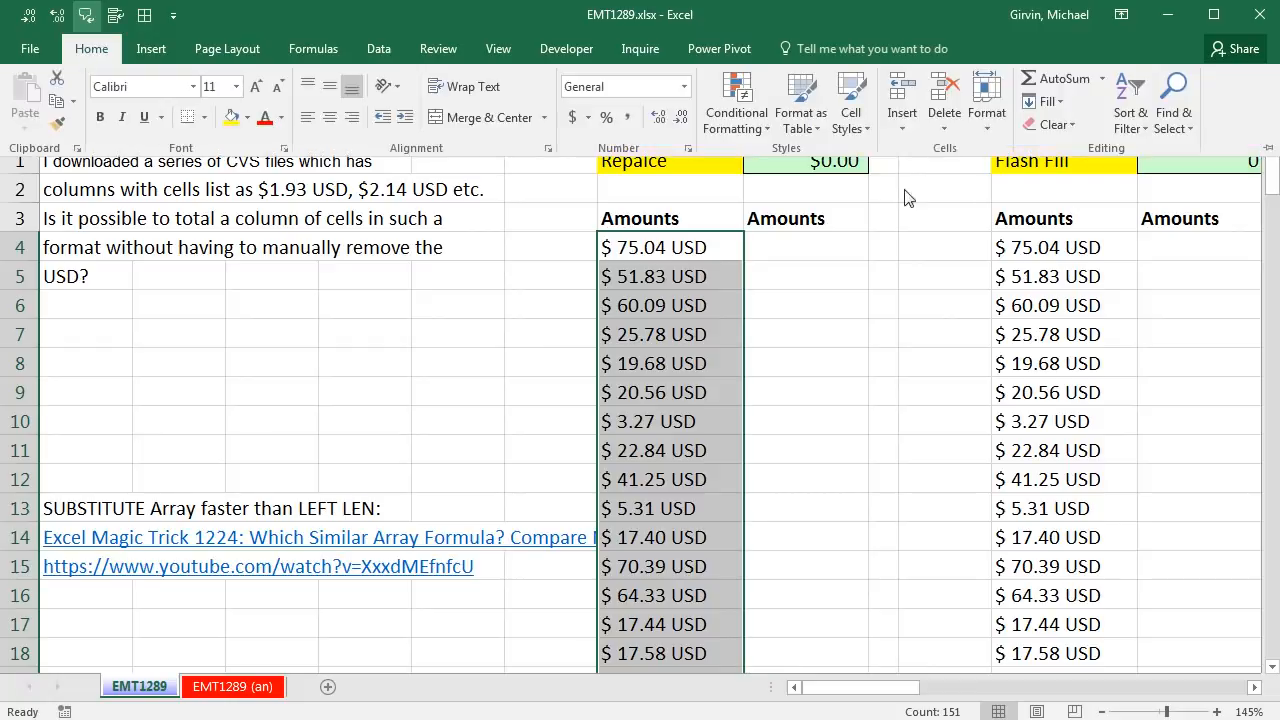
click(1189, 129)
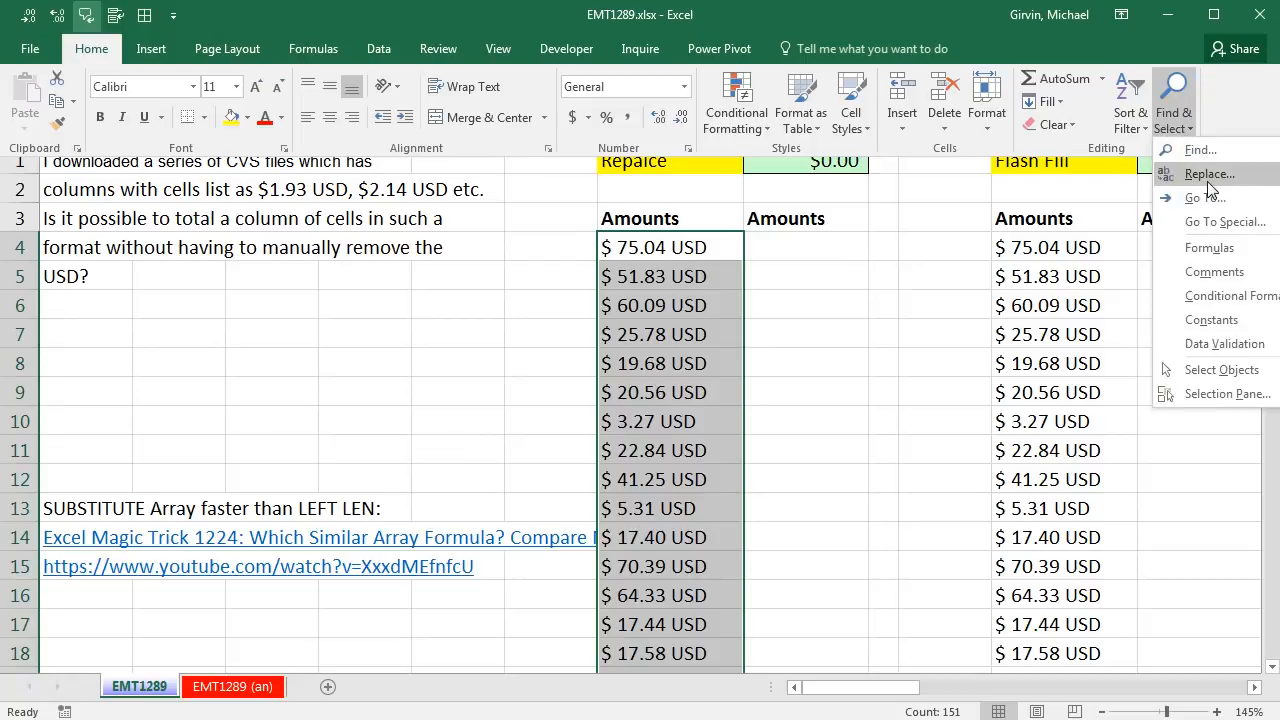
key(Escape)
key(ctrl+F1)
- Replace every "USD" in the selected amounts with nothing and check the SUM formula in H1
key(ctrl+h)
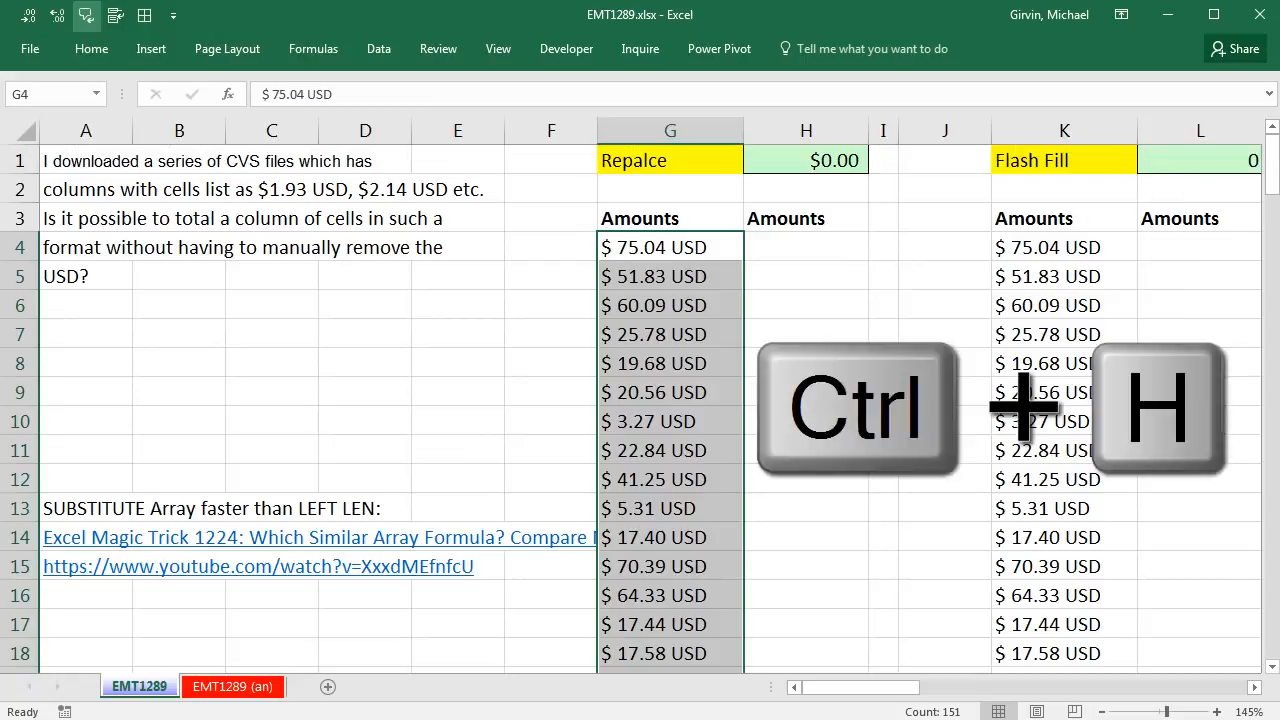
drag(951, 511, 942, 302)
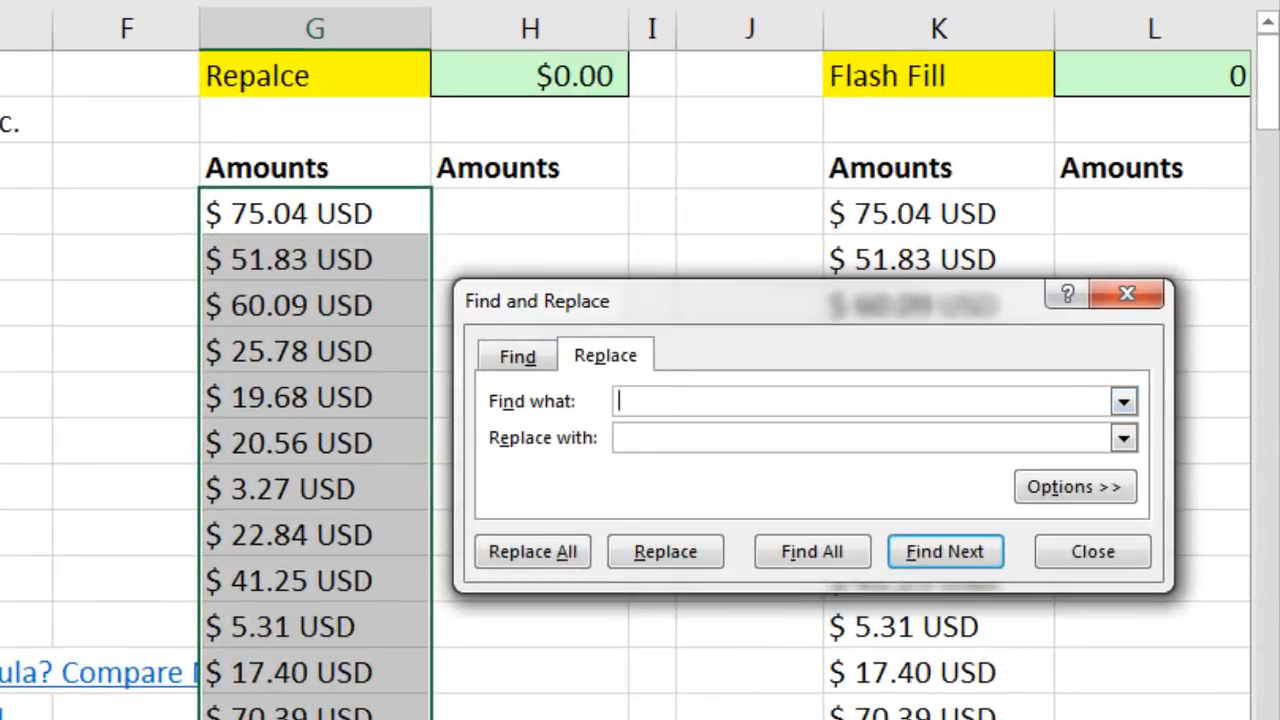
text(USD)
click(560, 556)
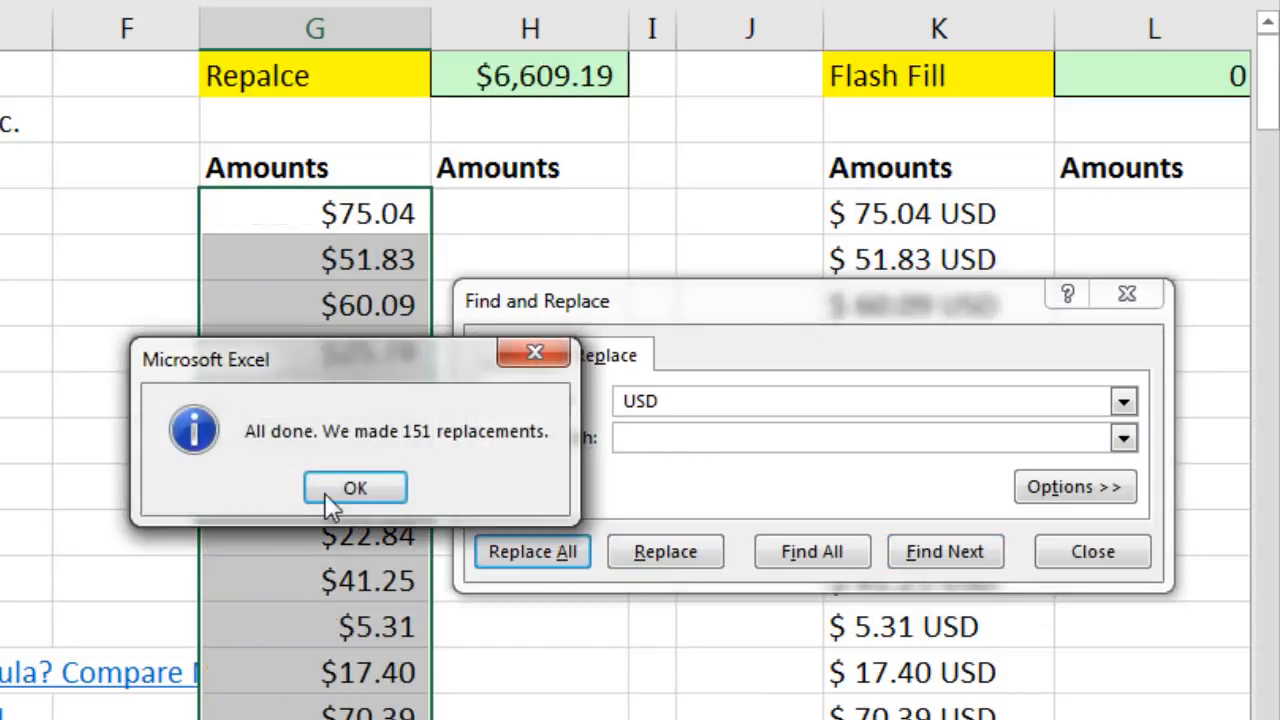
click(305, 490)
click(1112, 558)
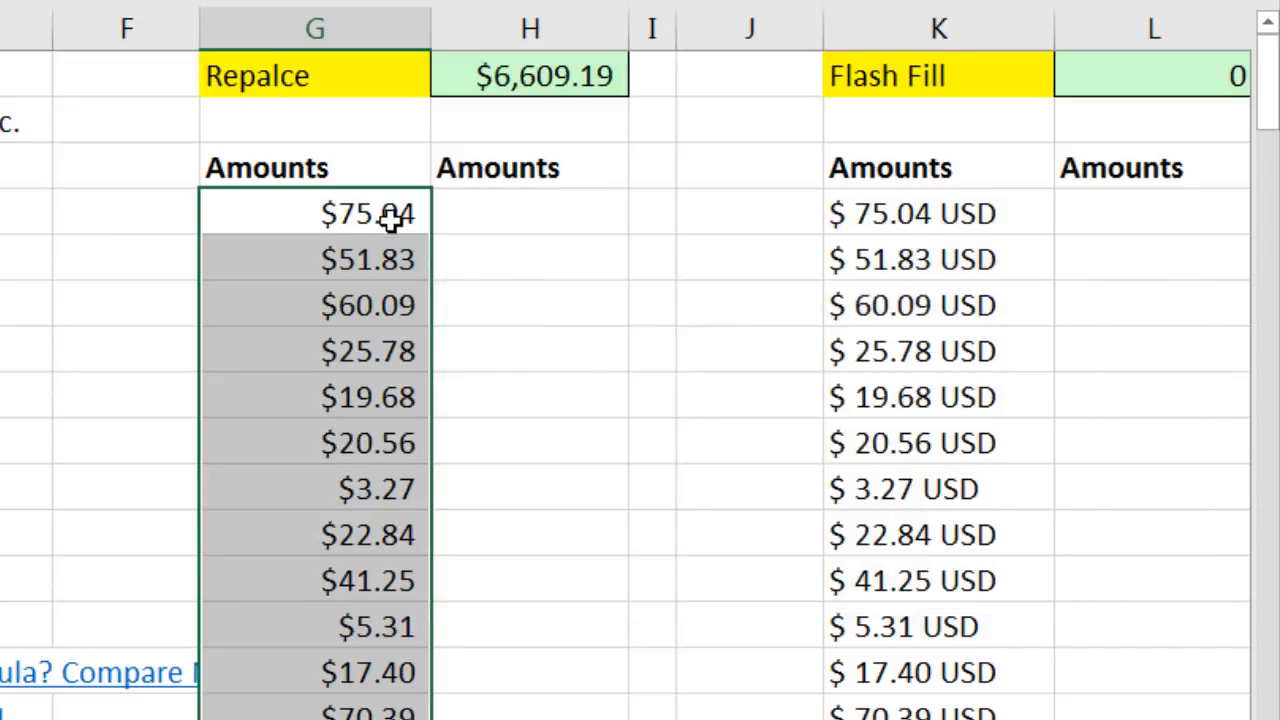
double_click(590, 74)
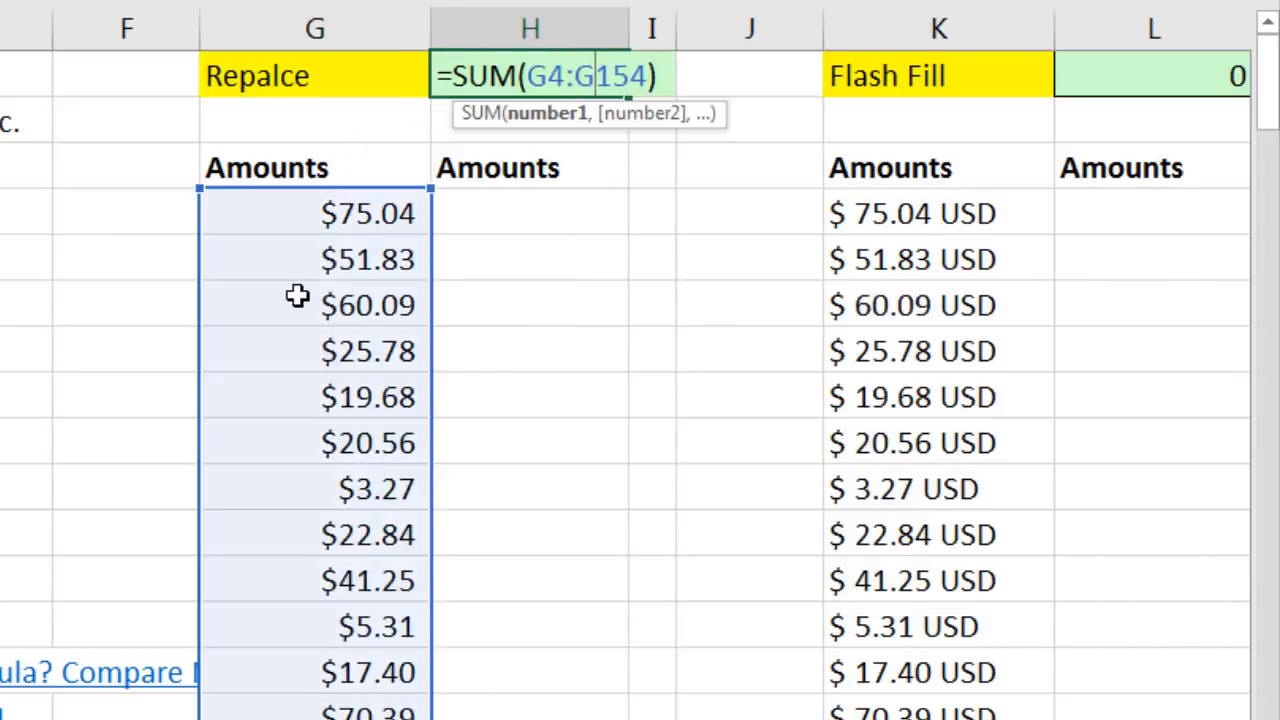
key(Escape)
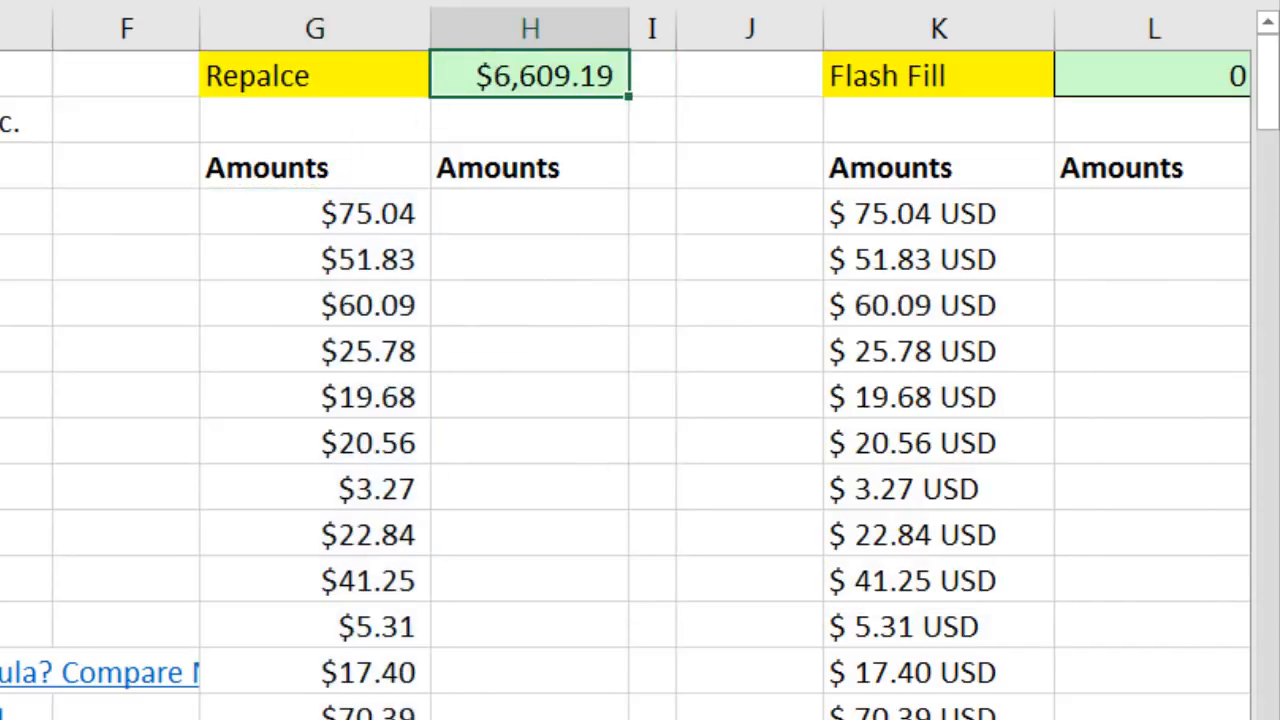
- Flash Fill the numeric amounts down column L from 75.04 in L4 and 51.83 in L5, and check the SUM formula in L1
scroll(640, 400, right, 6)
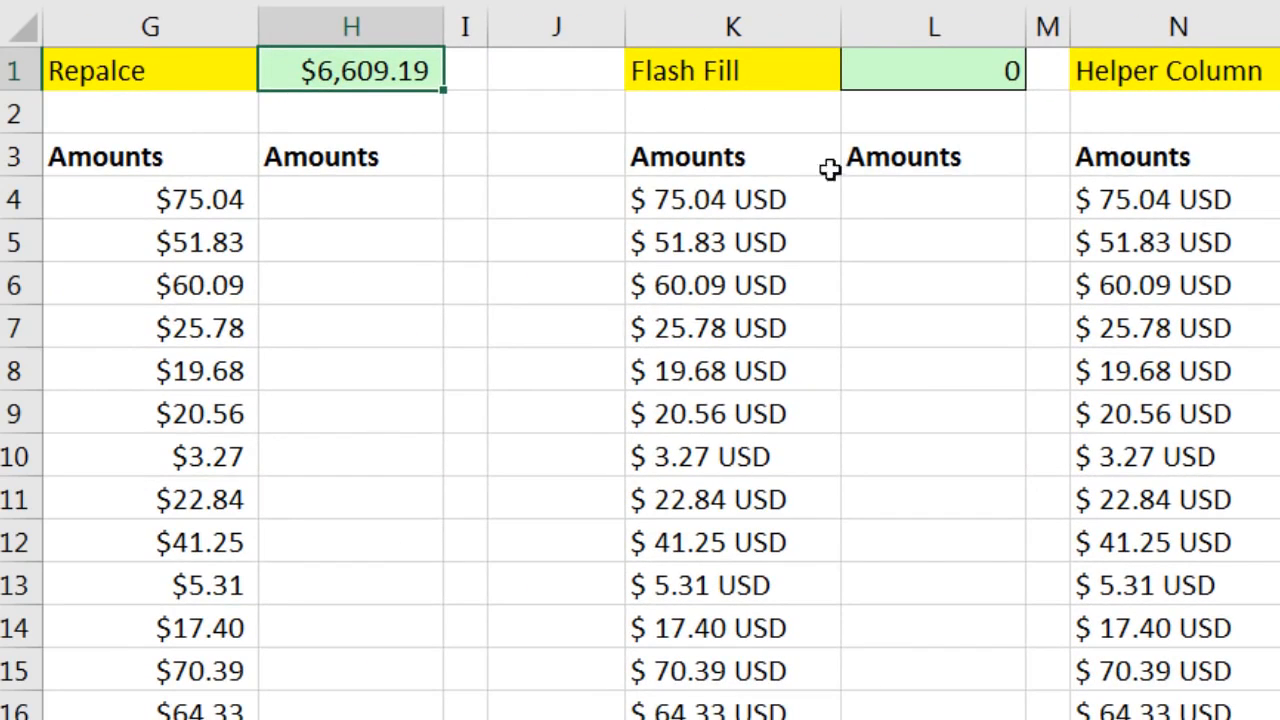
click(868, 207)
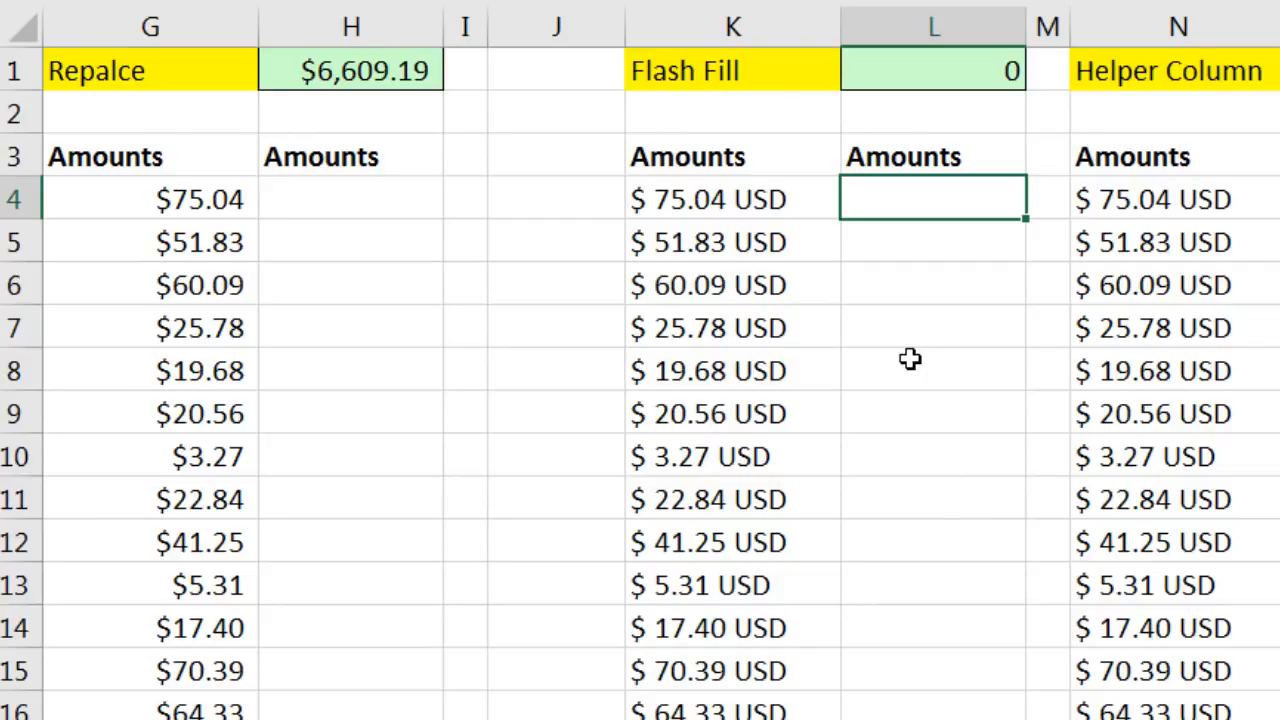
text(5.04)
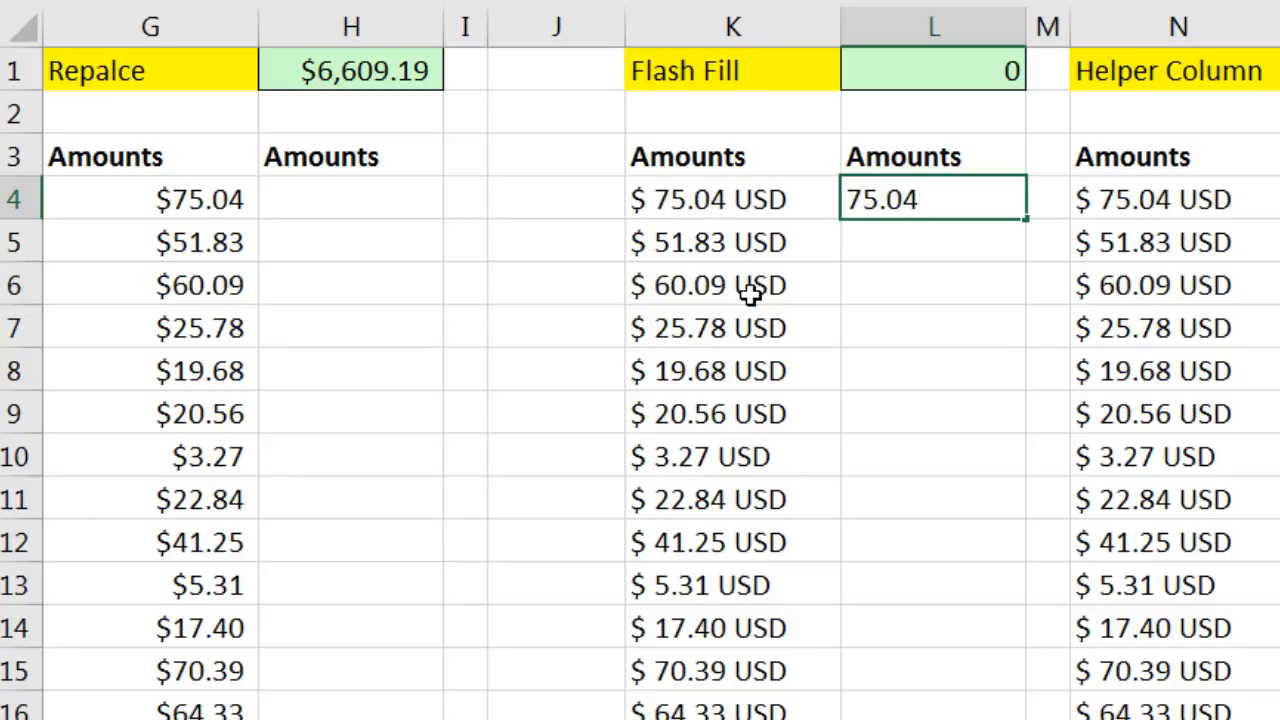
key(Return)
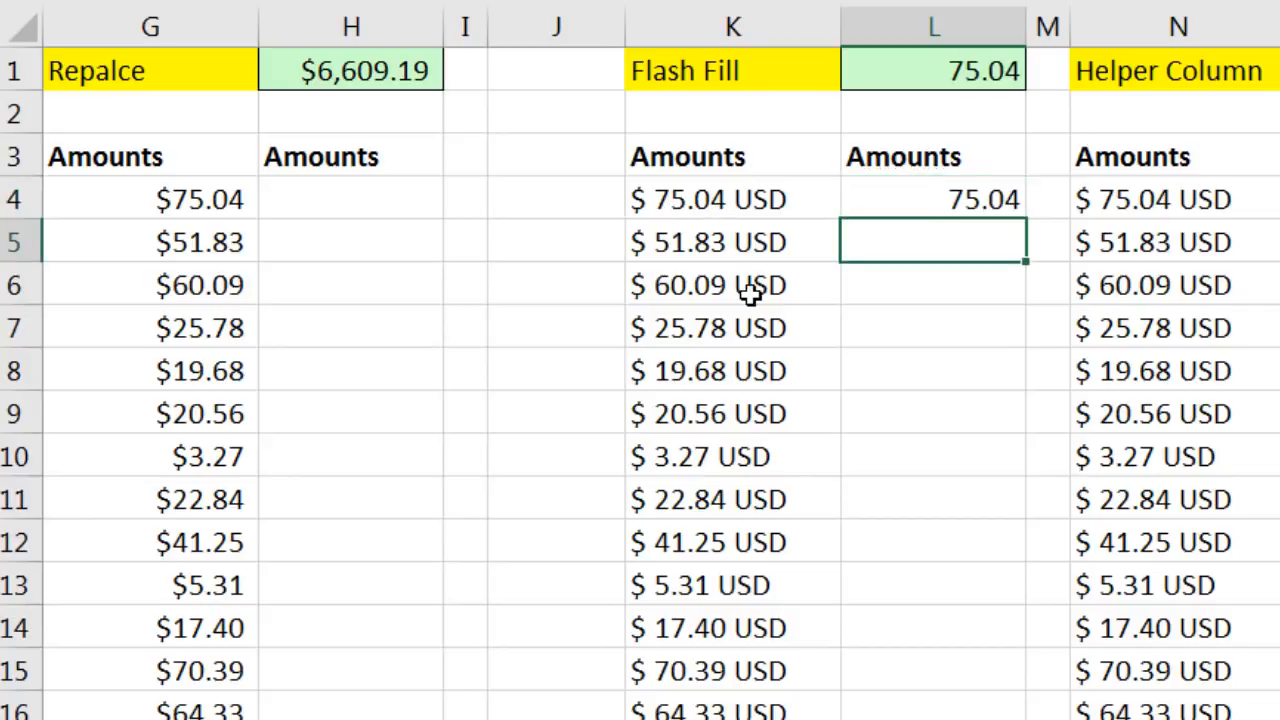
text(51.83)
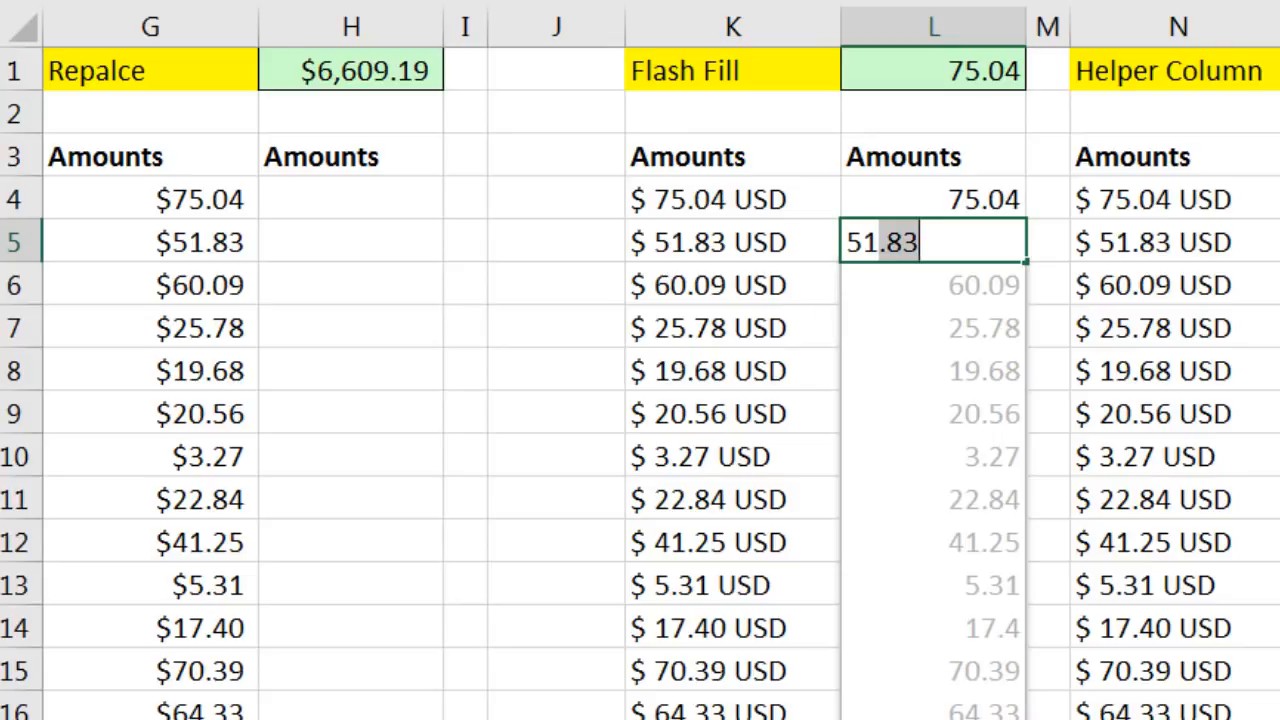
key(Return)
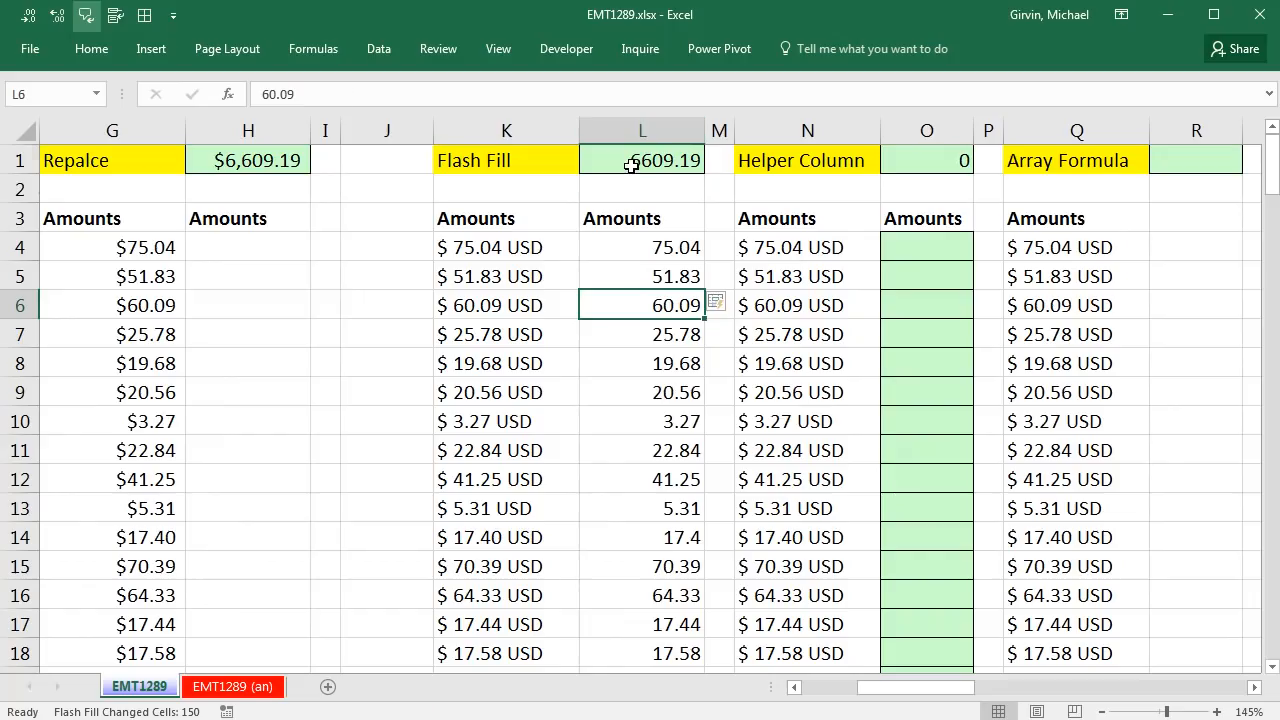
double_click(921, 71)
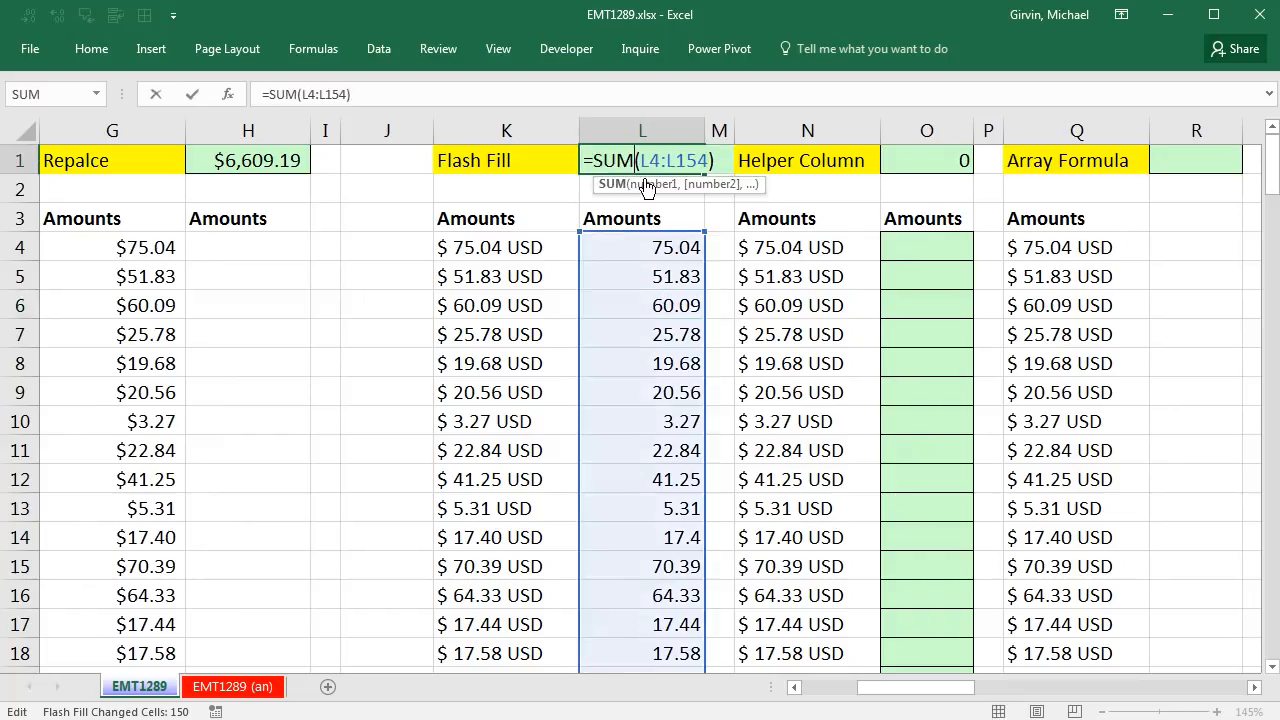
key(Escape)
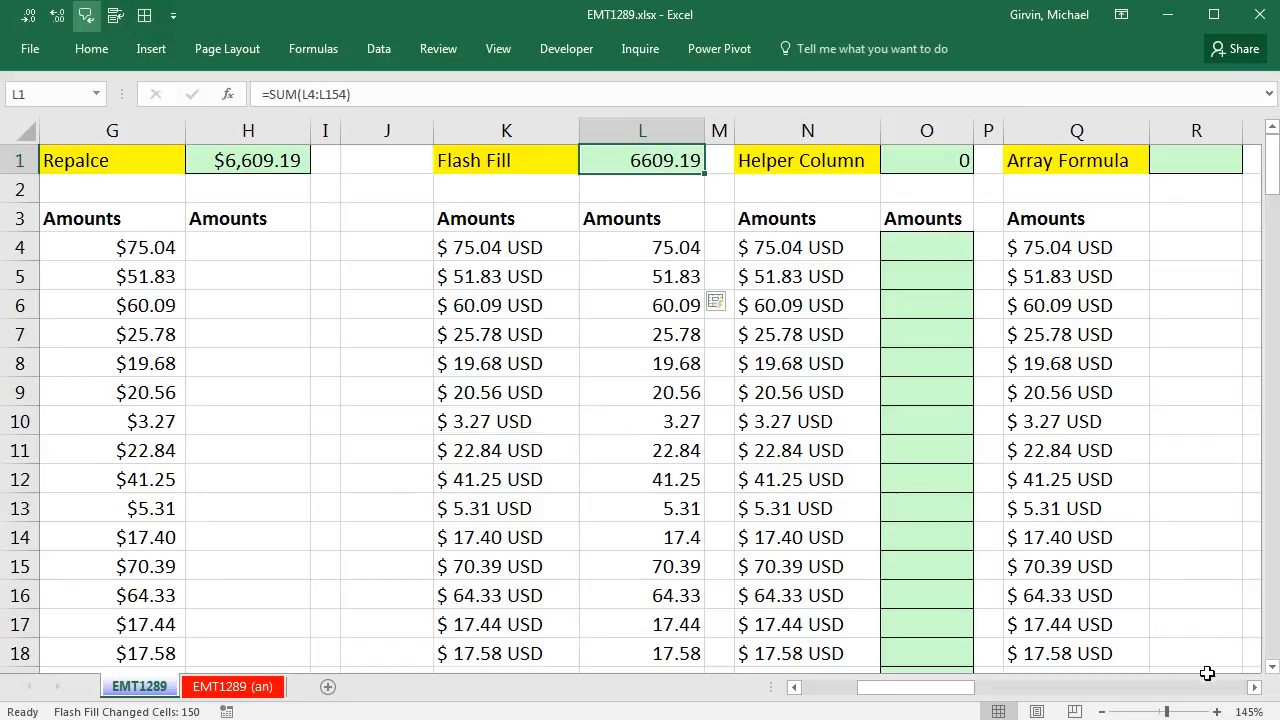
- Enter =SUBSTITUTE(N4,"USD","") in helper cell O4 to remove the USD text from the amount in N4
click(1254, 687)
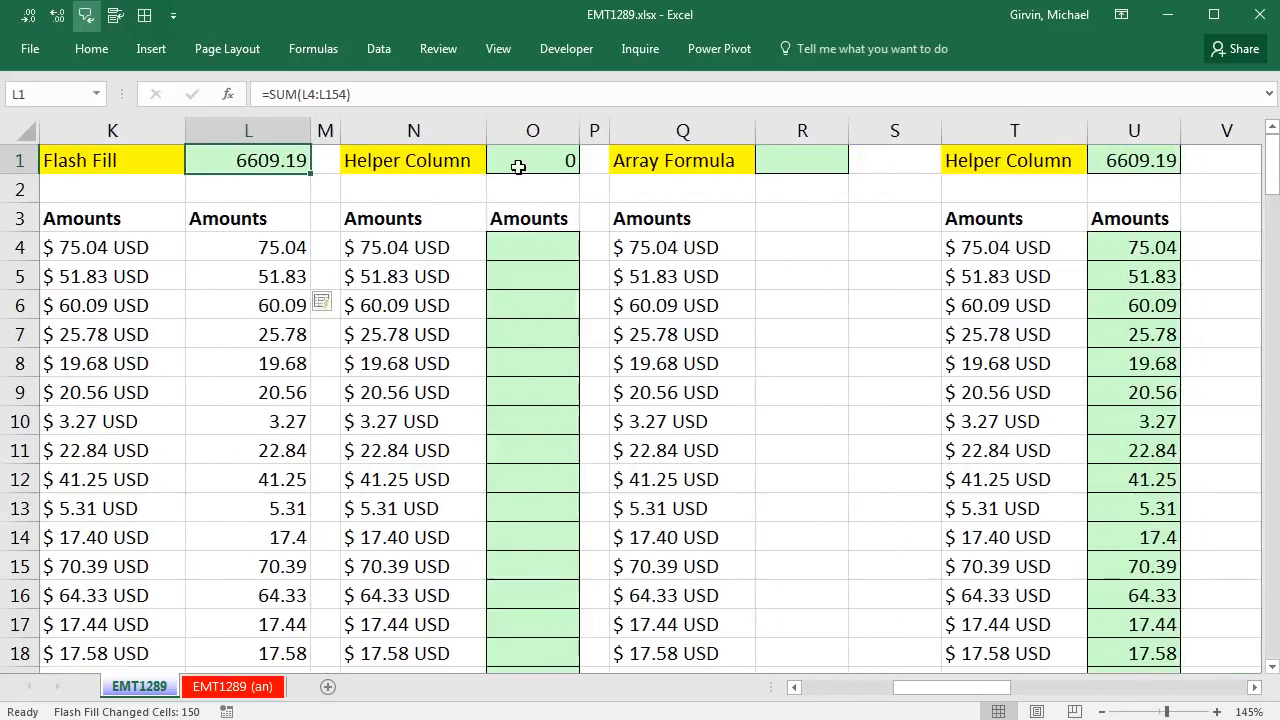
click(526, 244)
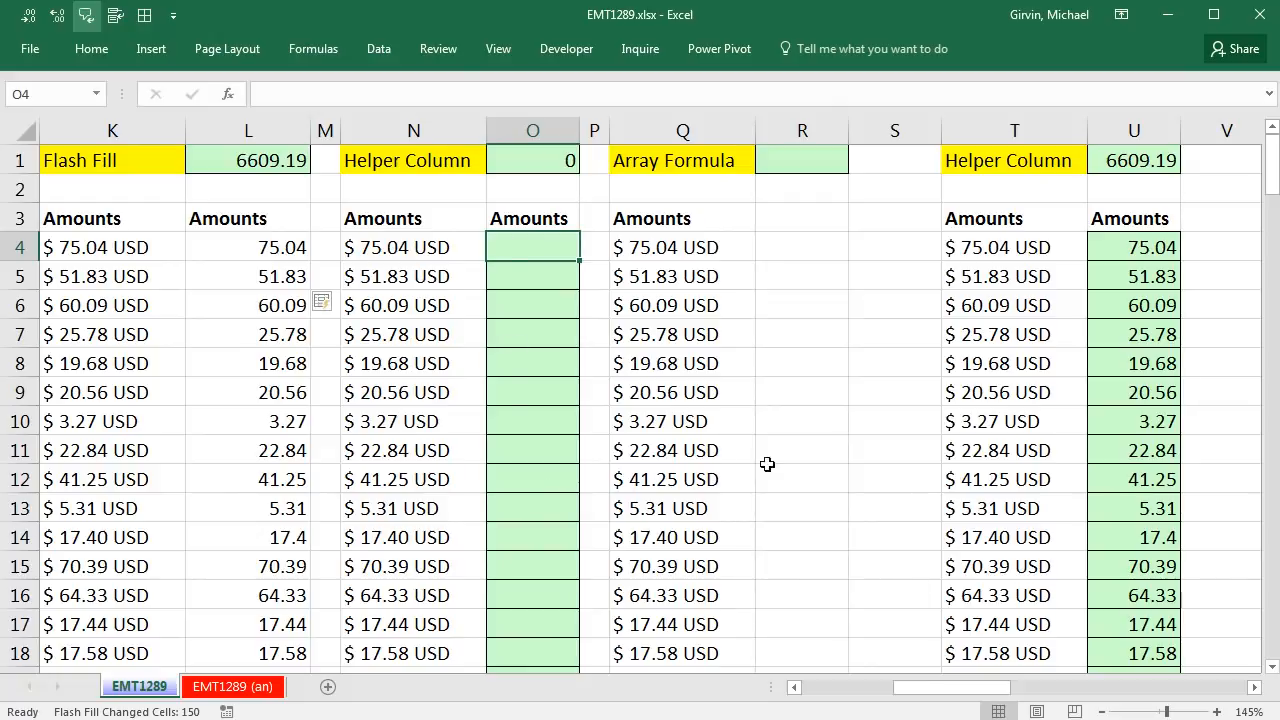
drag(982, 692, 891, 690)
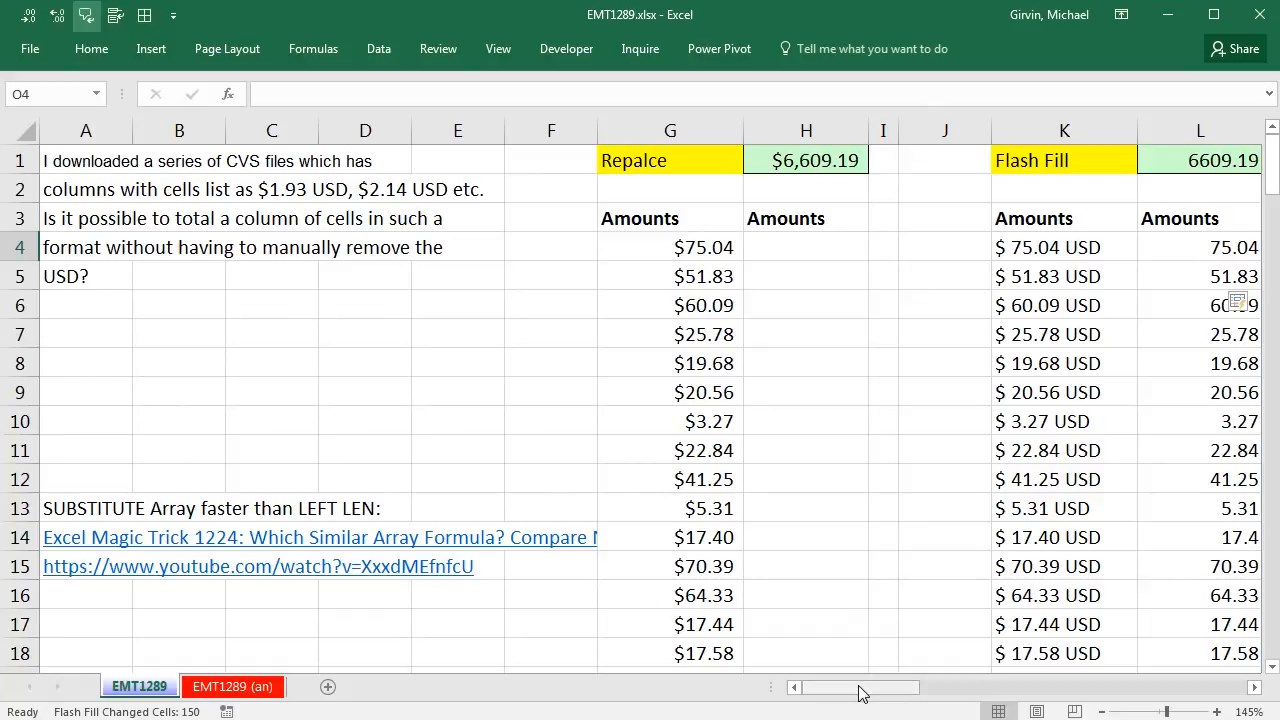
drag(866, 697, 958, 705)
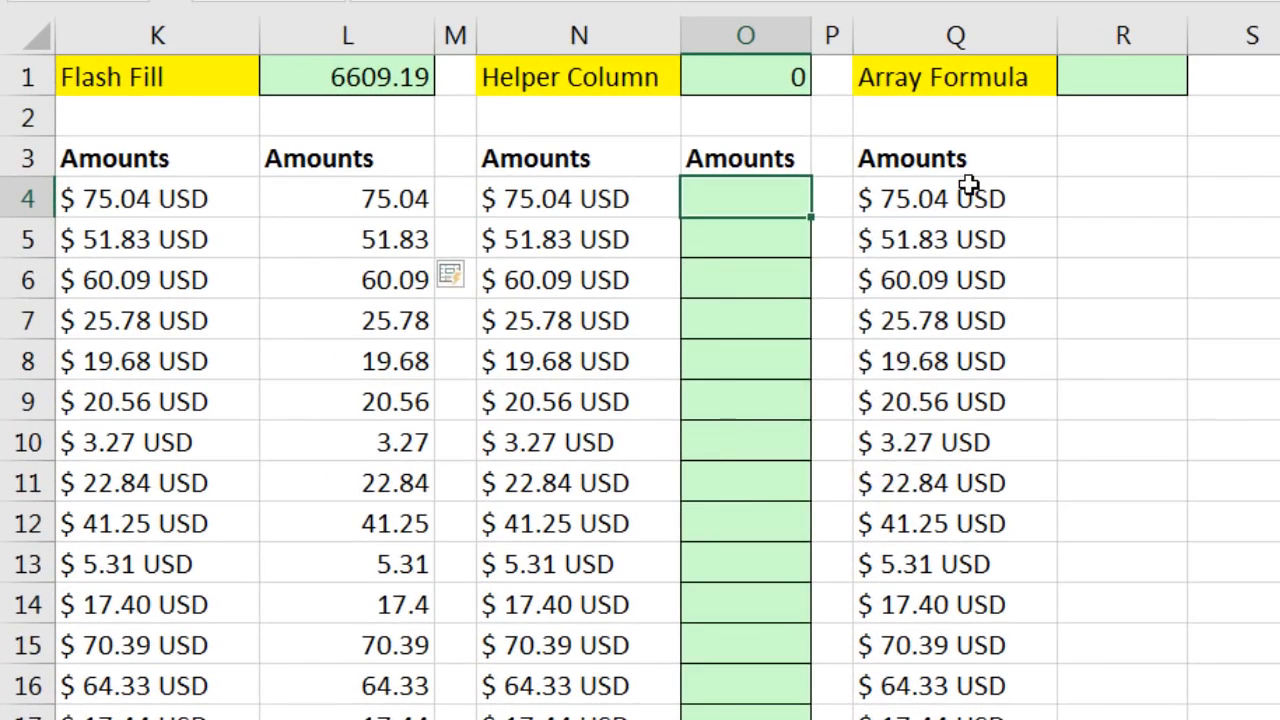
text(=s)
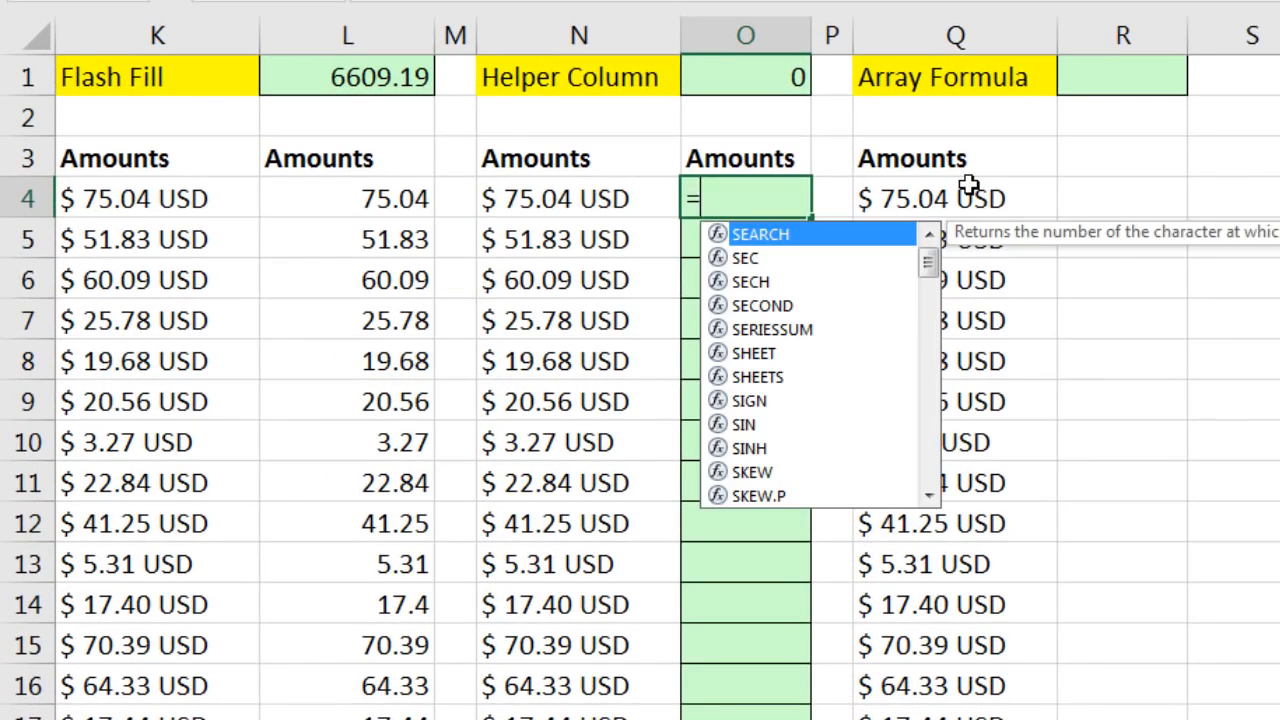
text(u)
key(Tab)
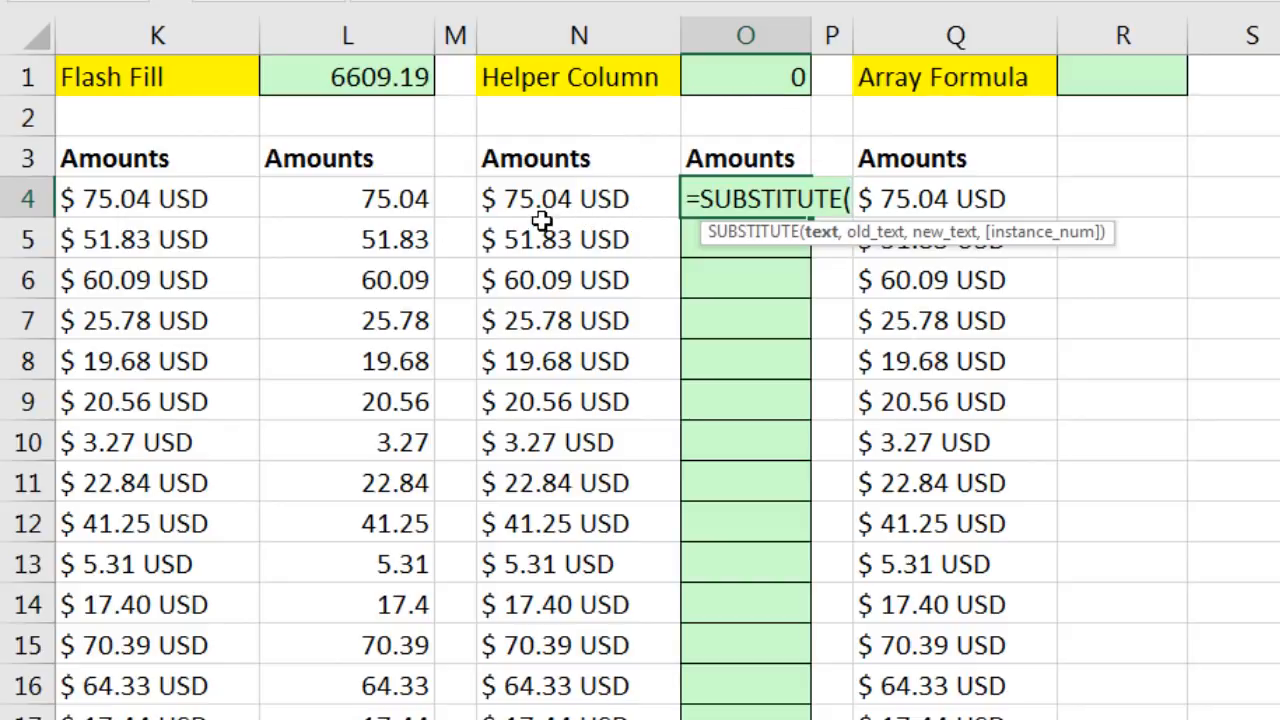
click(563, 200)
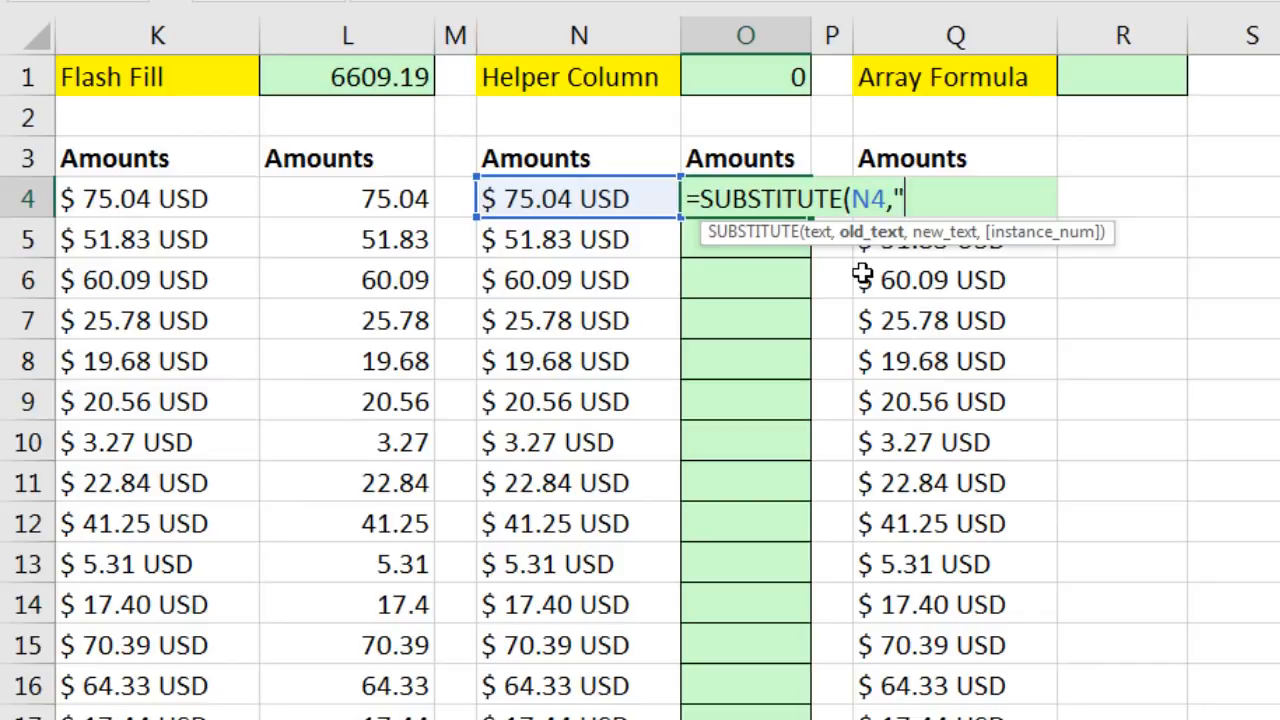
text(D)
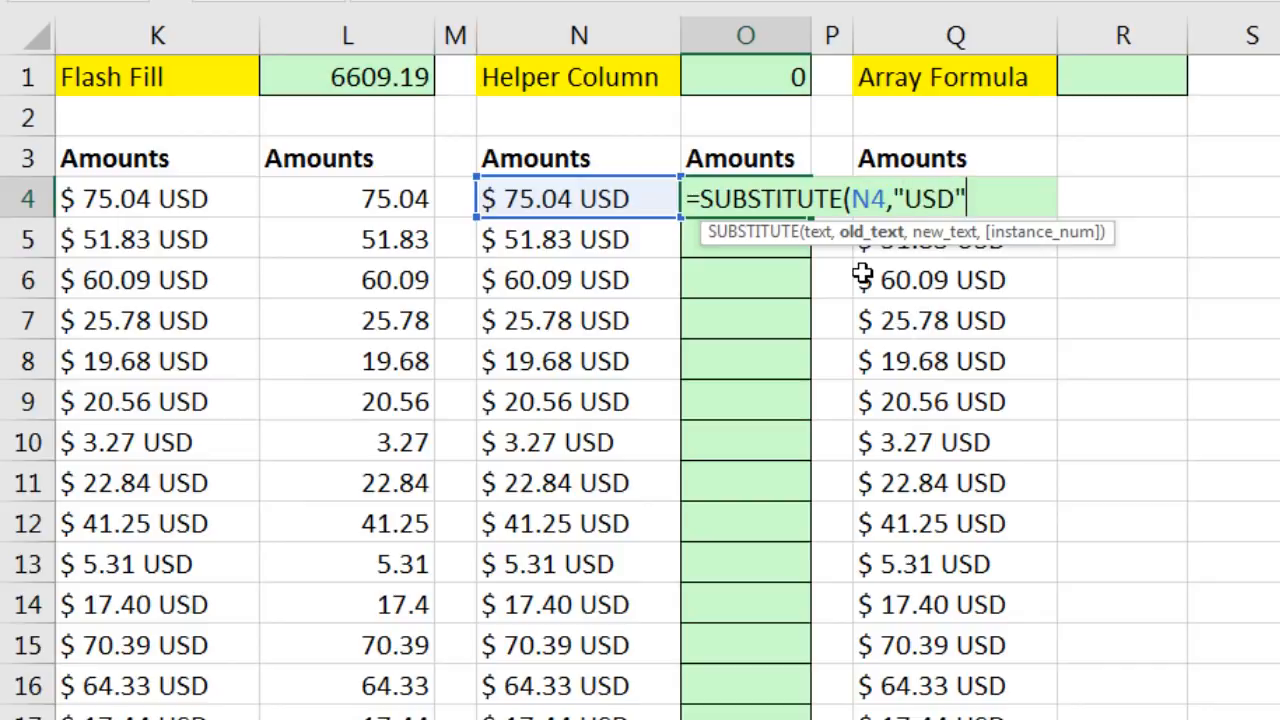
text(",)
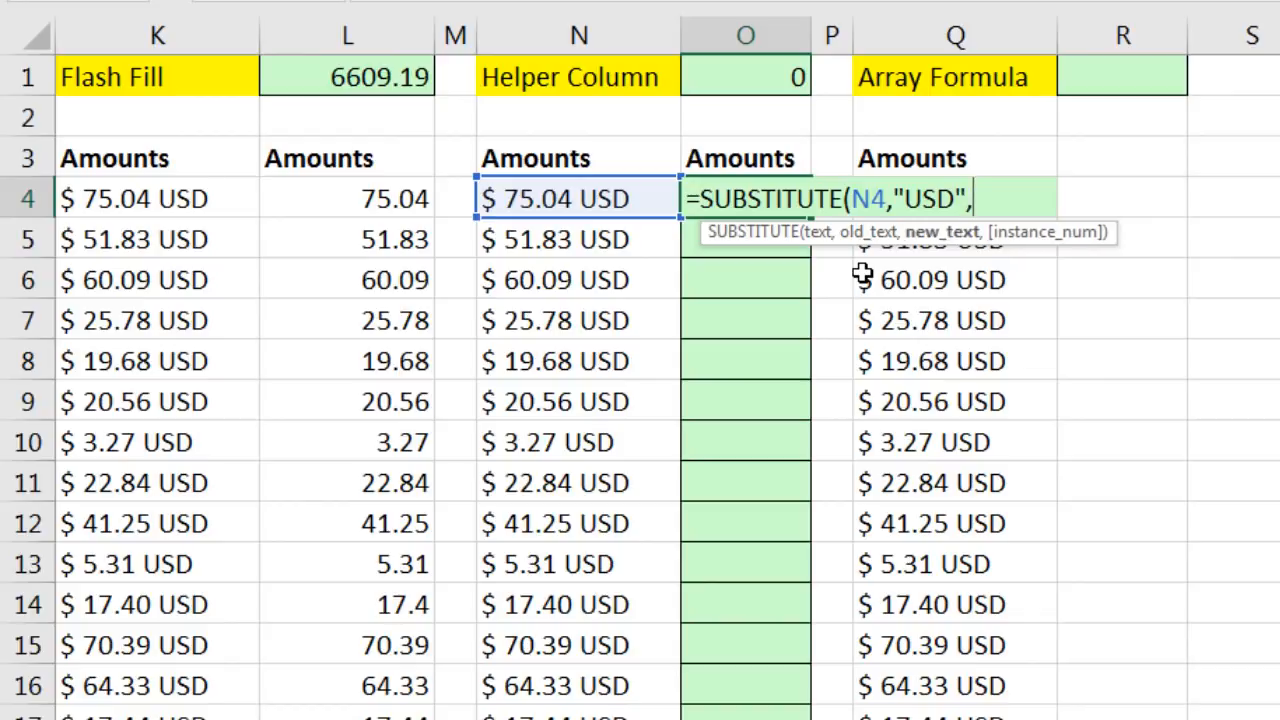
text(""))
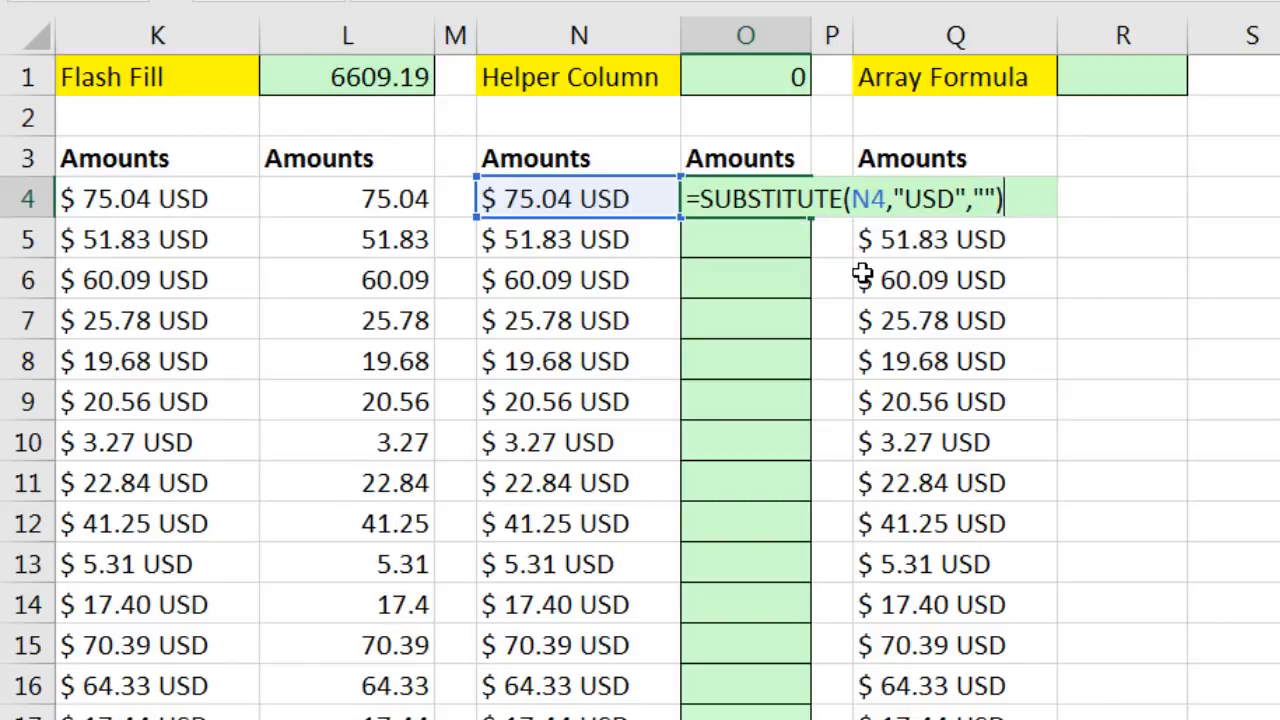
key(ctrl+Return)
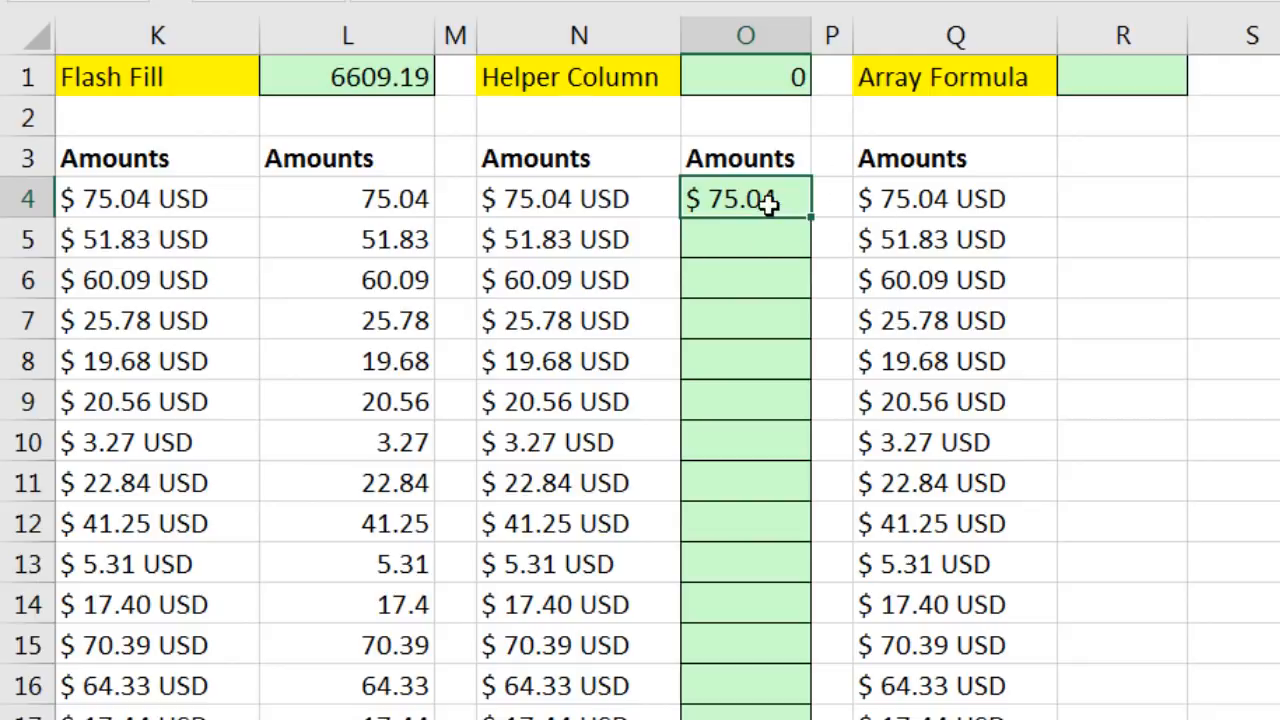
- Evaluate the SUBSTITUTE formula in O4 in place to inspect its result, and leave the cell without keeping the evaluation
key(F2)
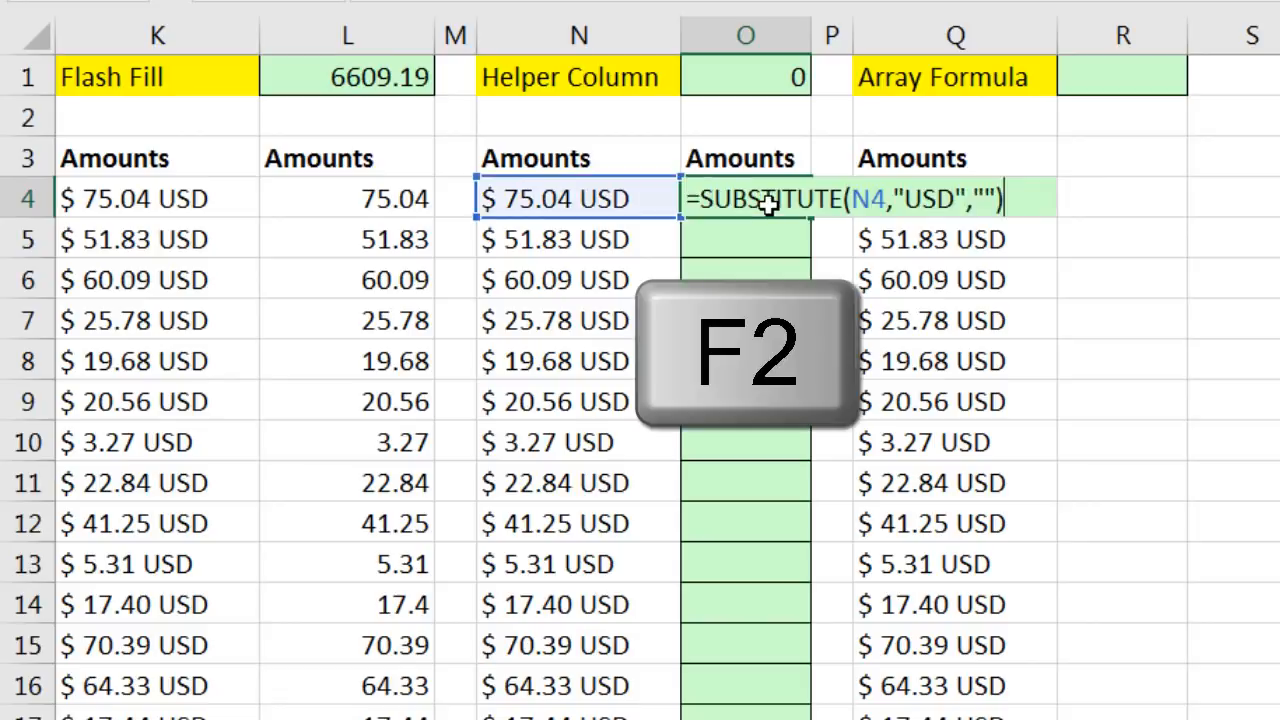
key(F9)
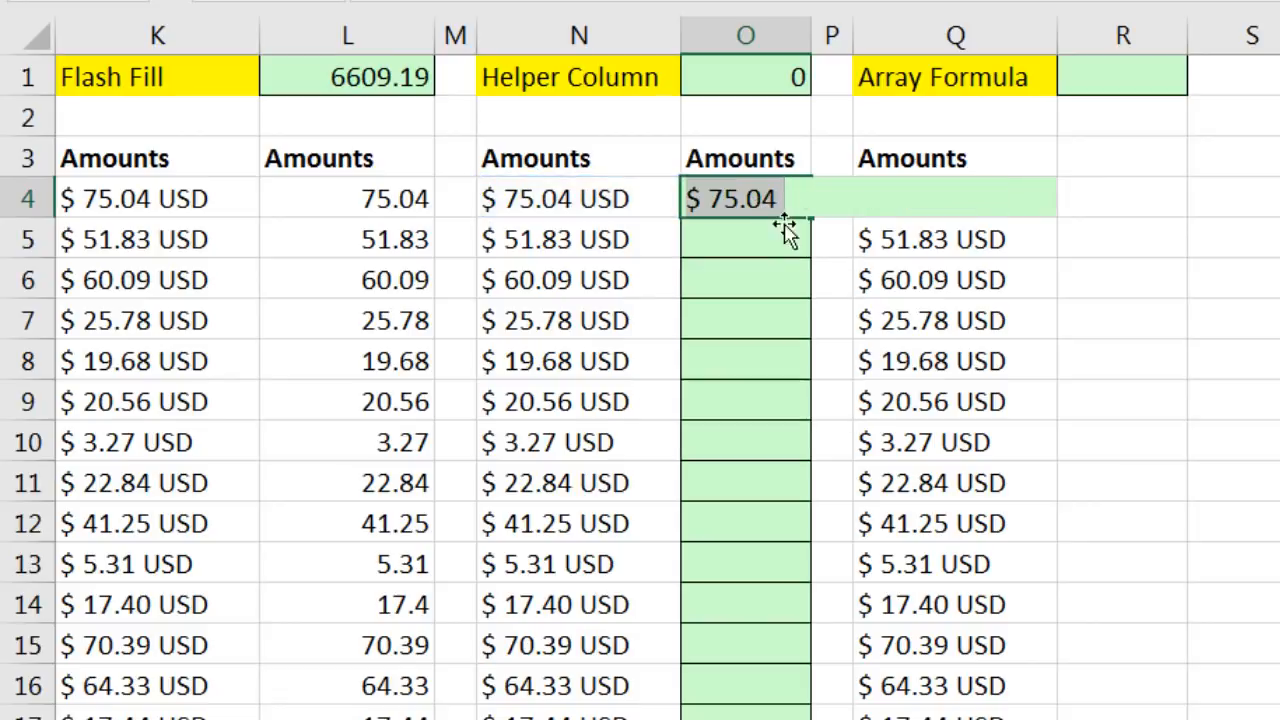
key(Escape)
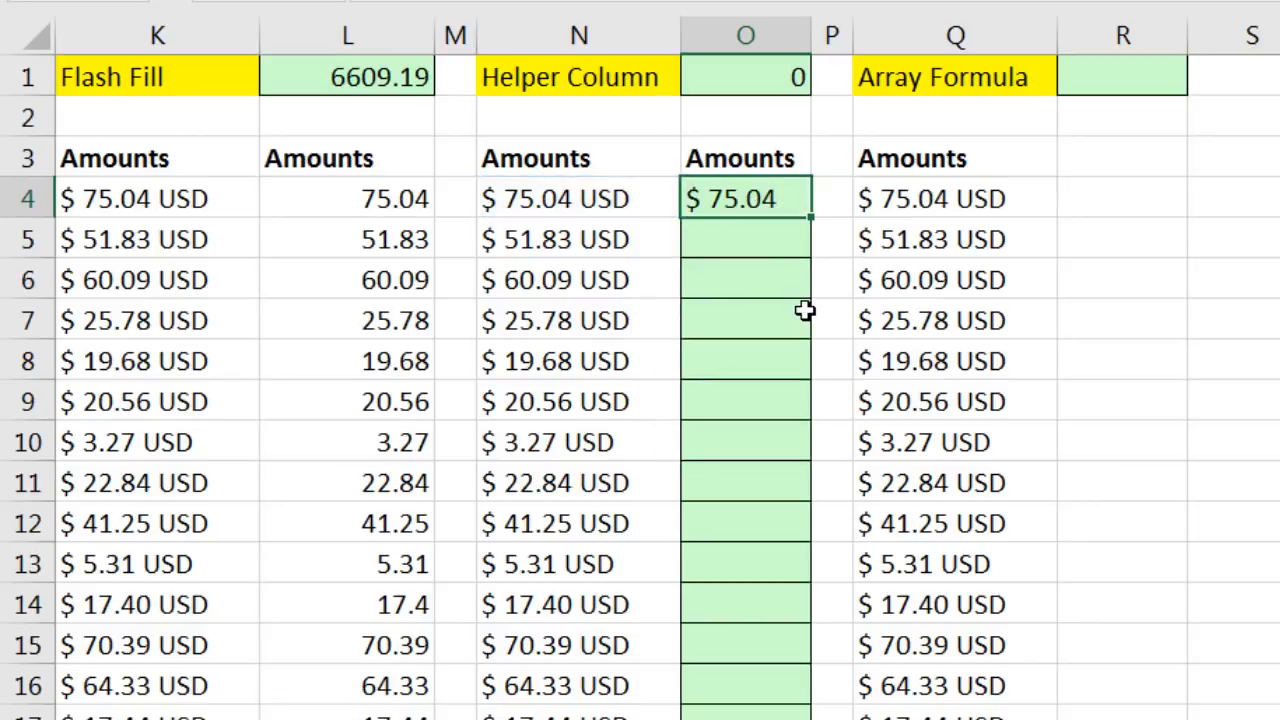
- Append +0 to the SUBSTITUTE formula in O4 and copy it down the helper column
key(F2)
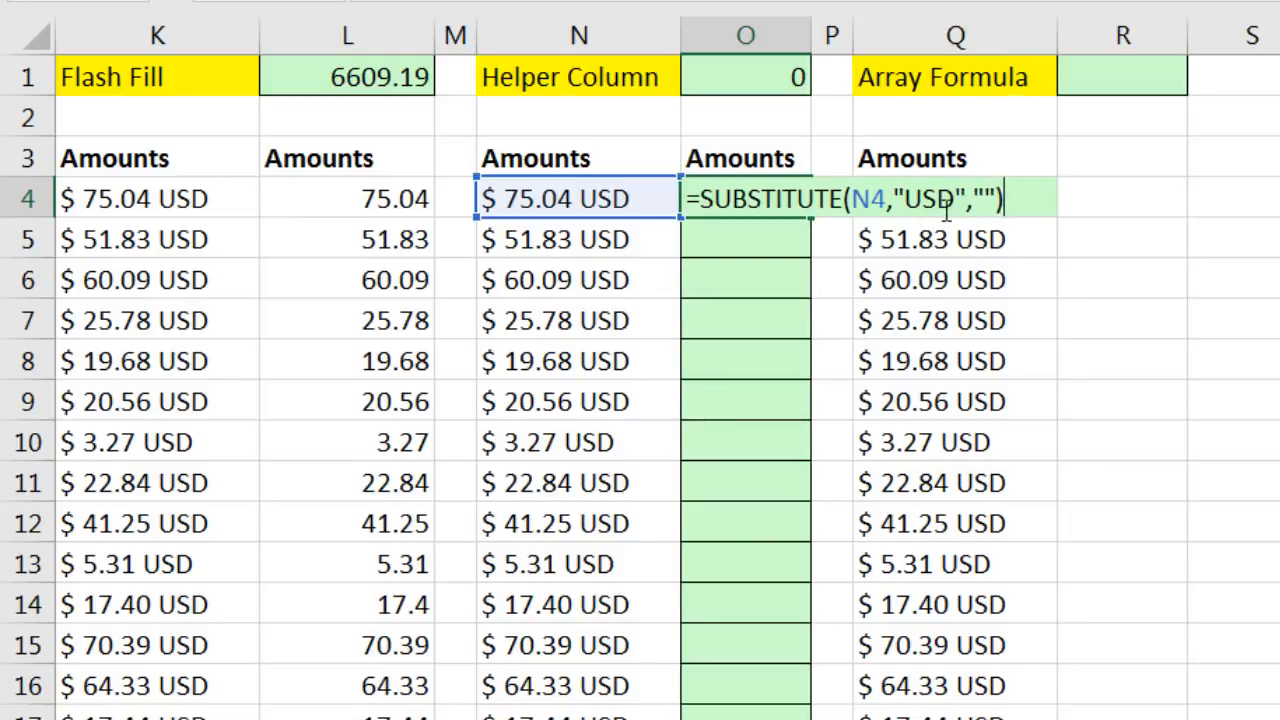
text(+)
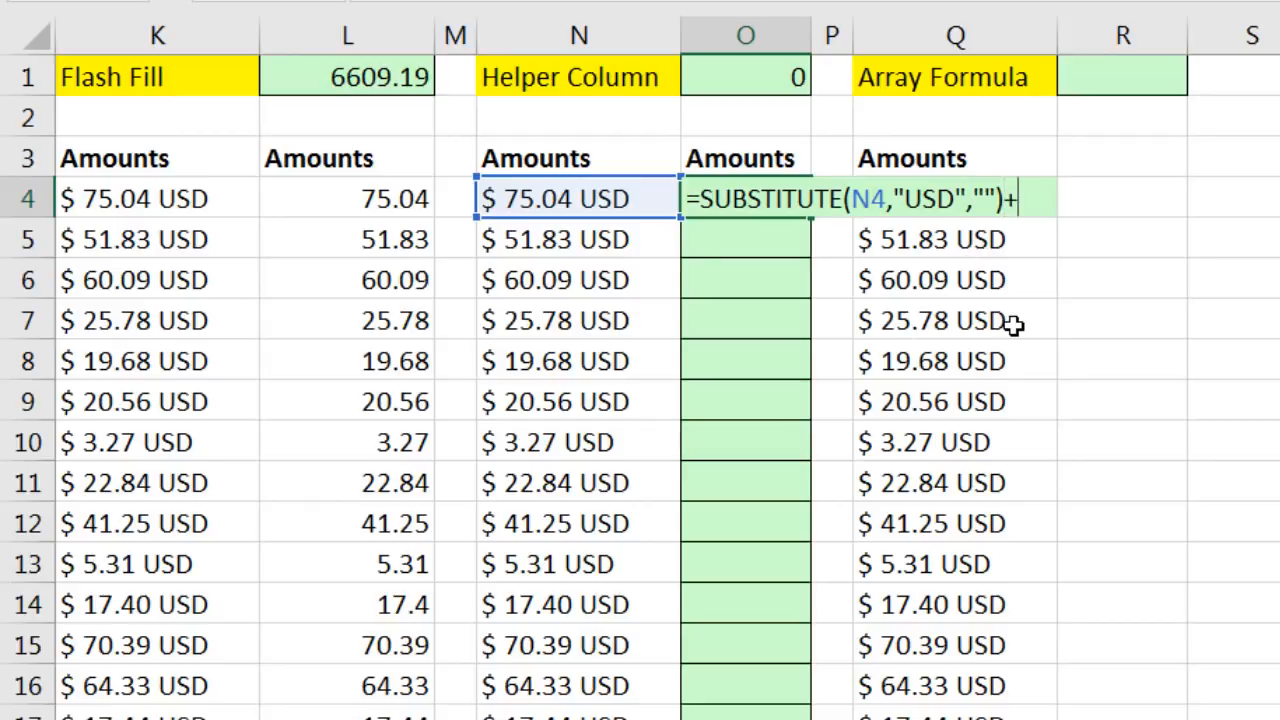
text(0)
key(ctrl+Return)
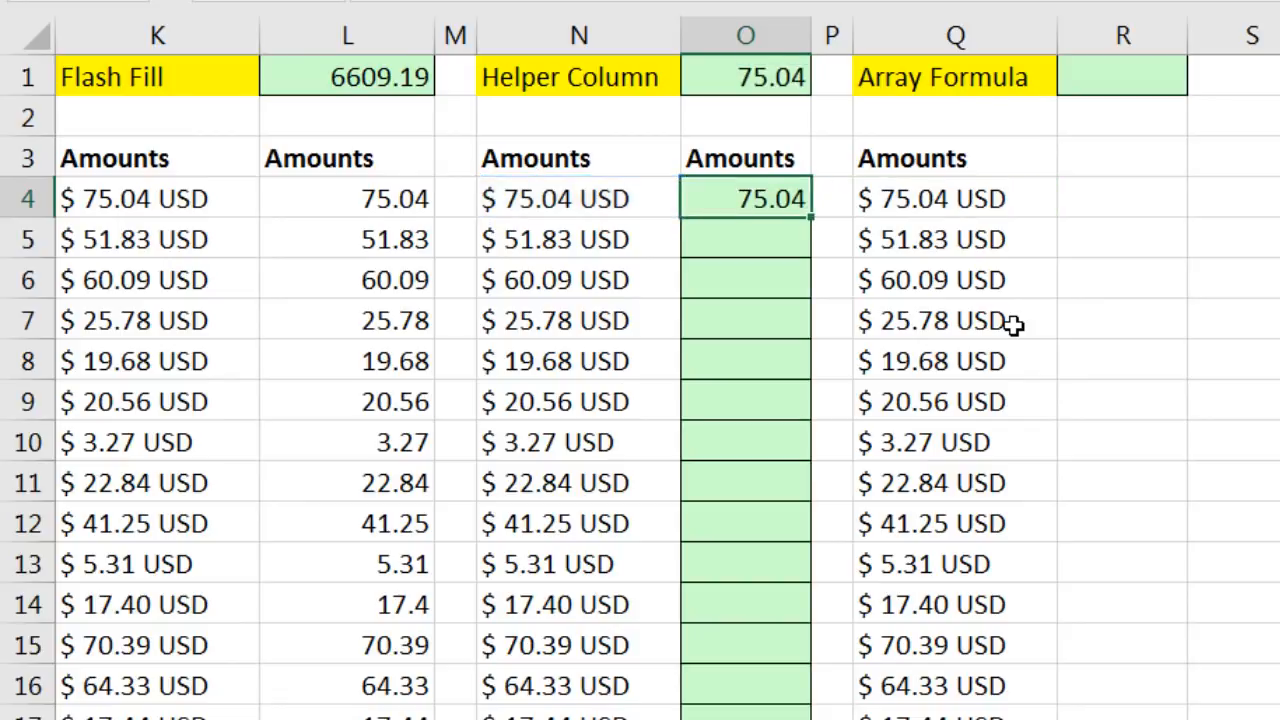
double_click(811, 219)
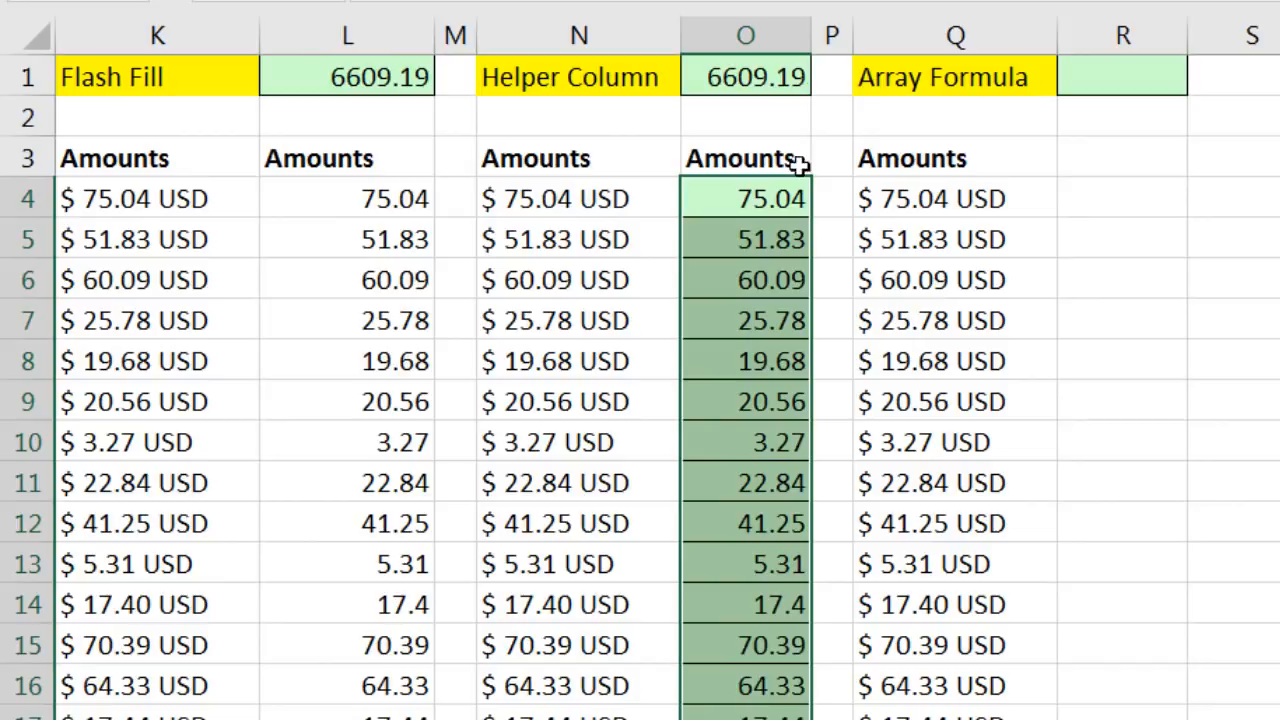
- Check the total formula in O1 and the SUBSTITUTE formula in O4 against the Array Formula amounts and cell R1
double_click(762, 77)
click(774, 206)
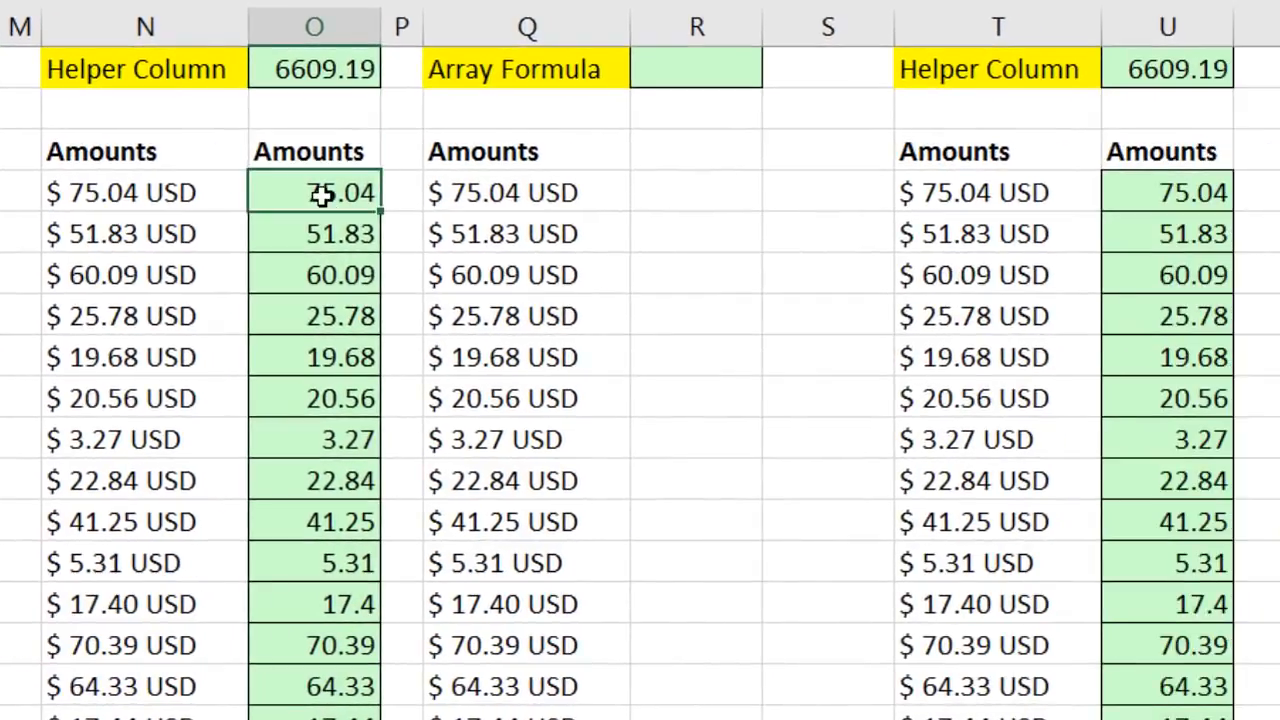
double_click(322, 196)
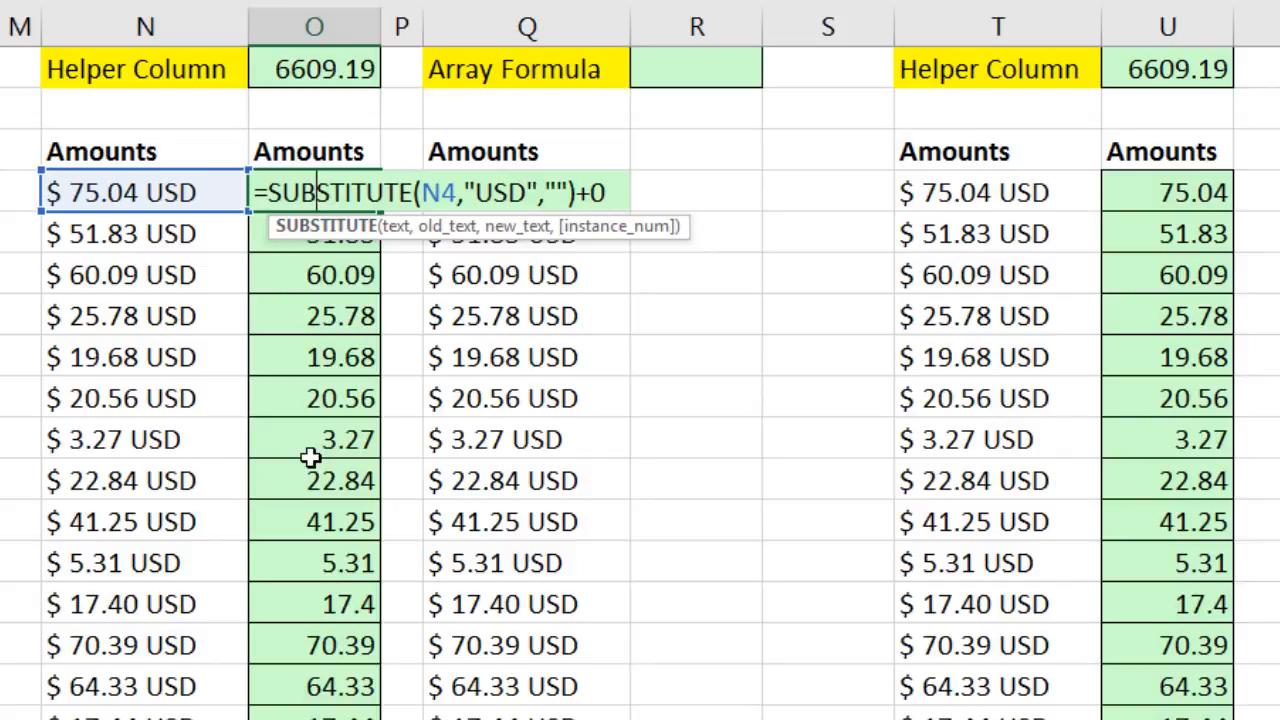
key(Escape)
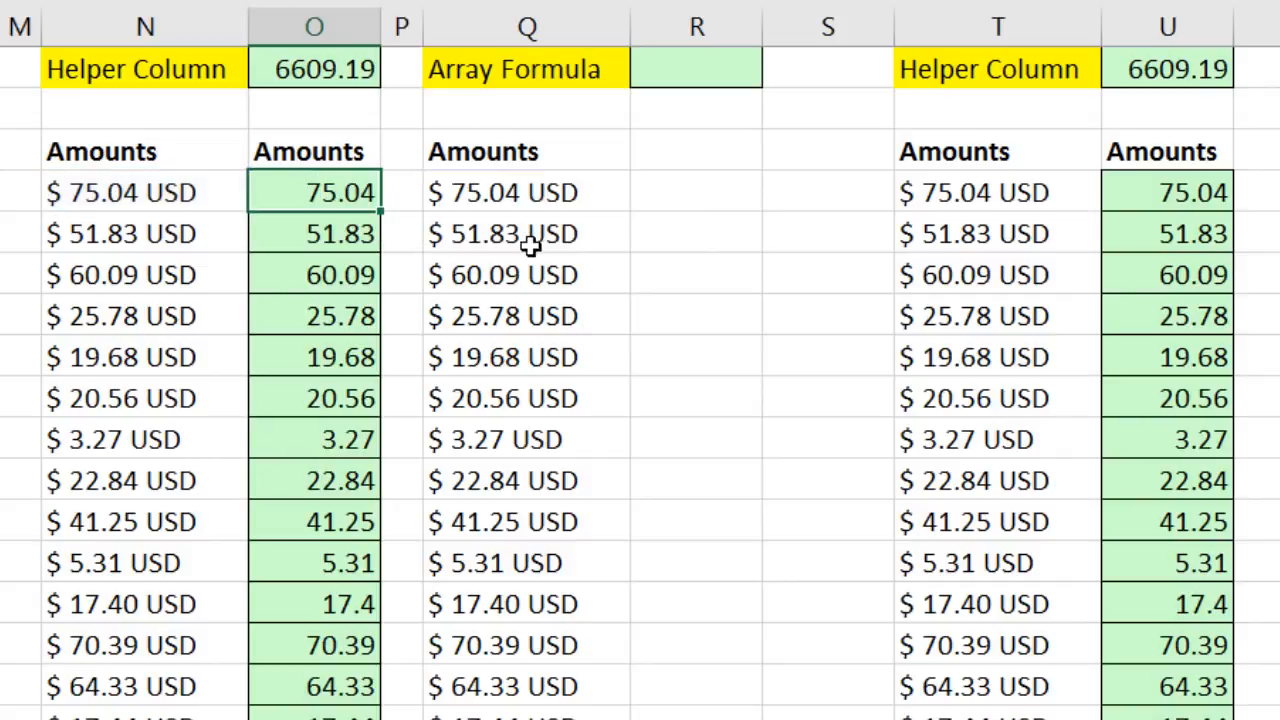
click(545, 193)
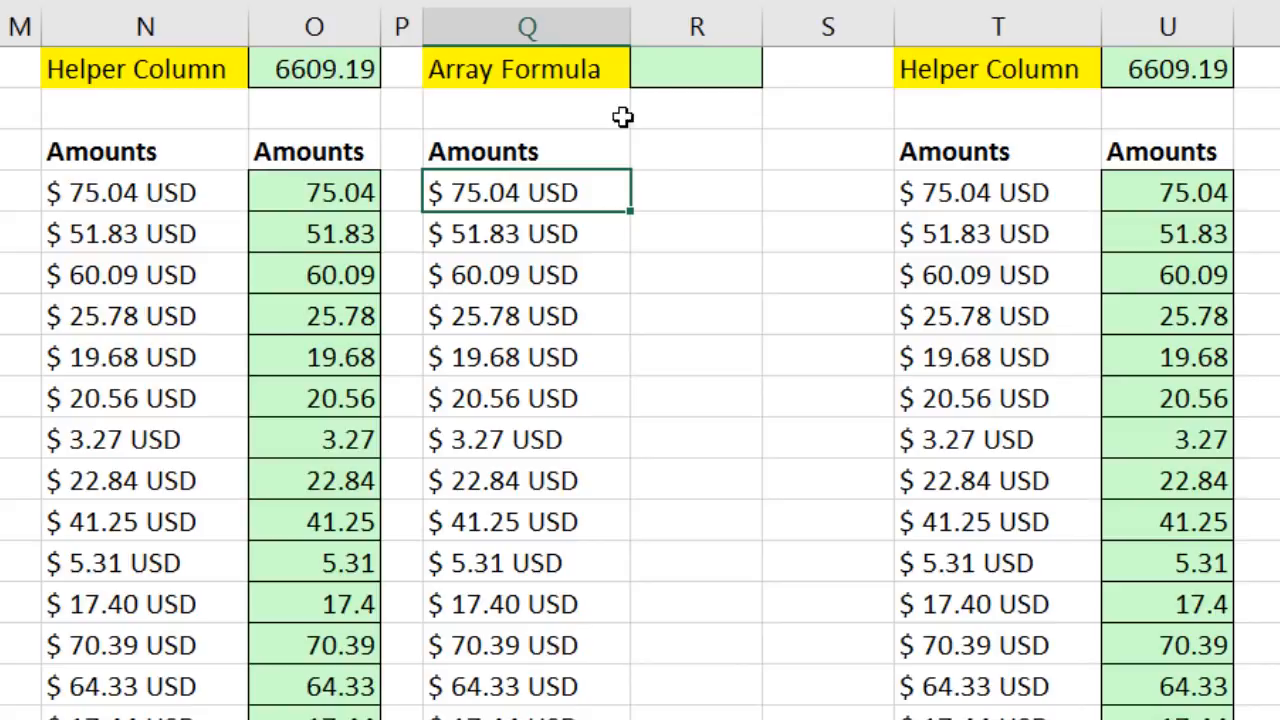
click(661, 63)
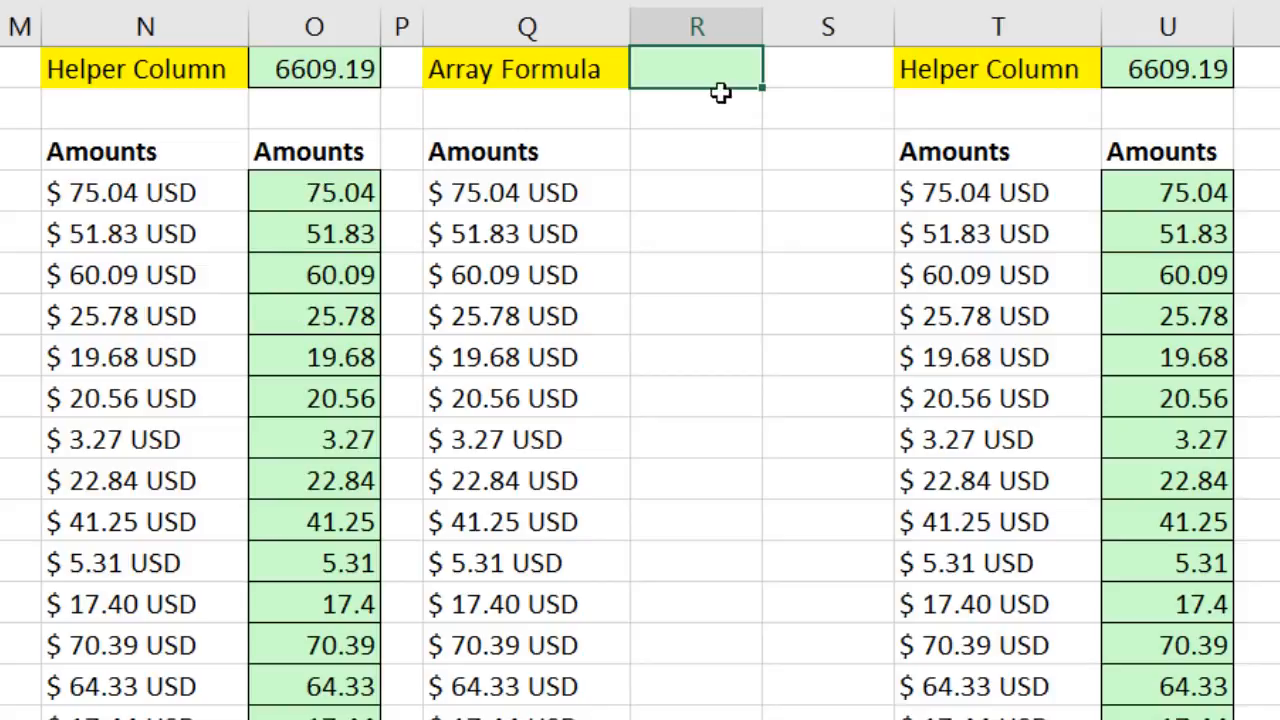
- Inspect the helper column formulas one cell at a time from O4 to O6, comparing their relative references
double_click(316, 192)
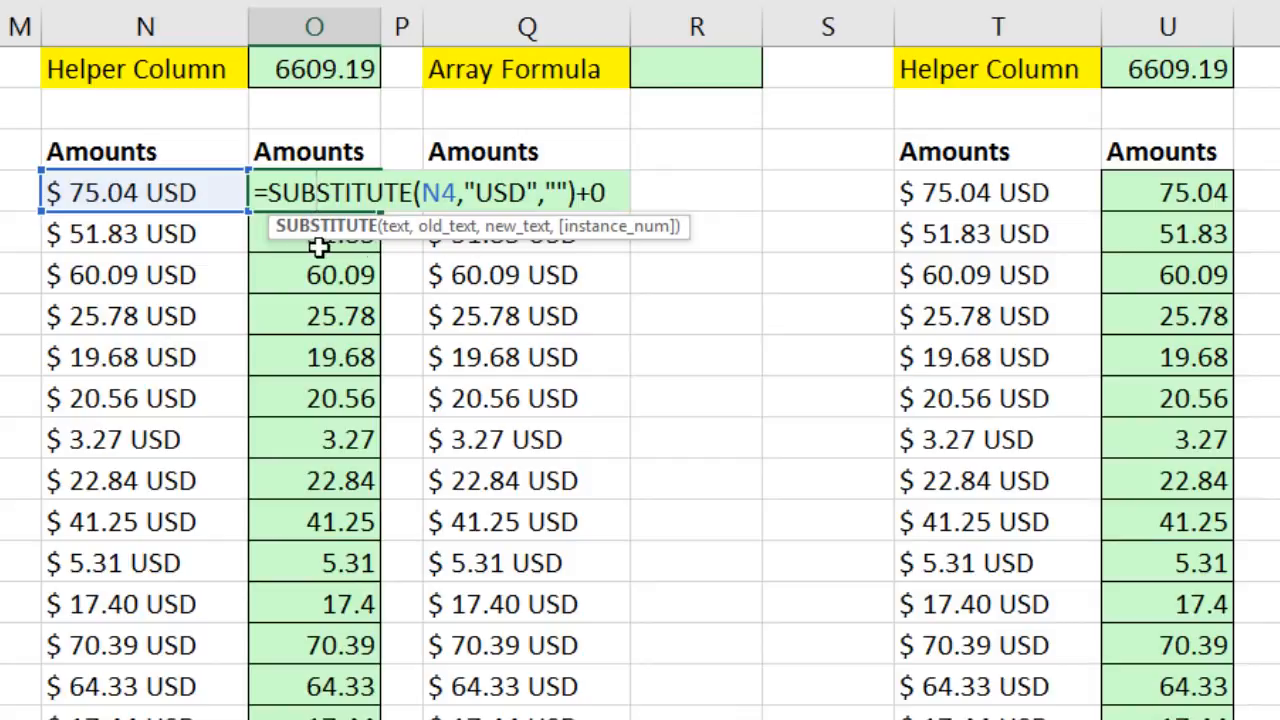
key(Escape)
key(Down)
key(F2)
key(Escape)
key(Down)
key(F2)
key(Escape)
key(Down)
- Copy SUBSTITUTE(N7,"USD","")+0 from the formula in O7 and paste it after an equals sign in R1
key(F2)
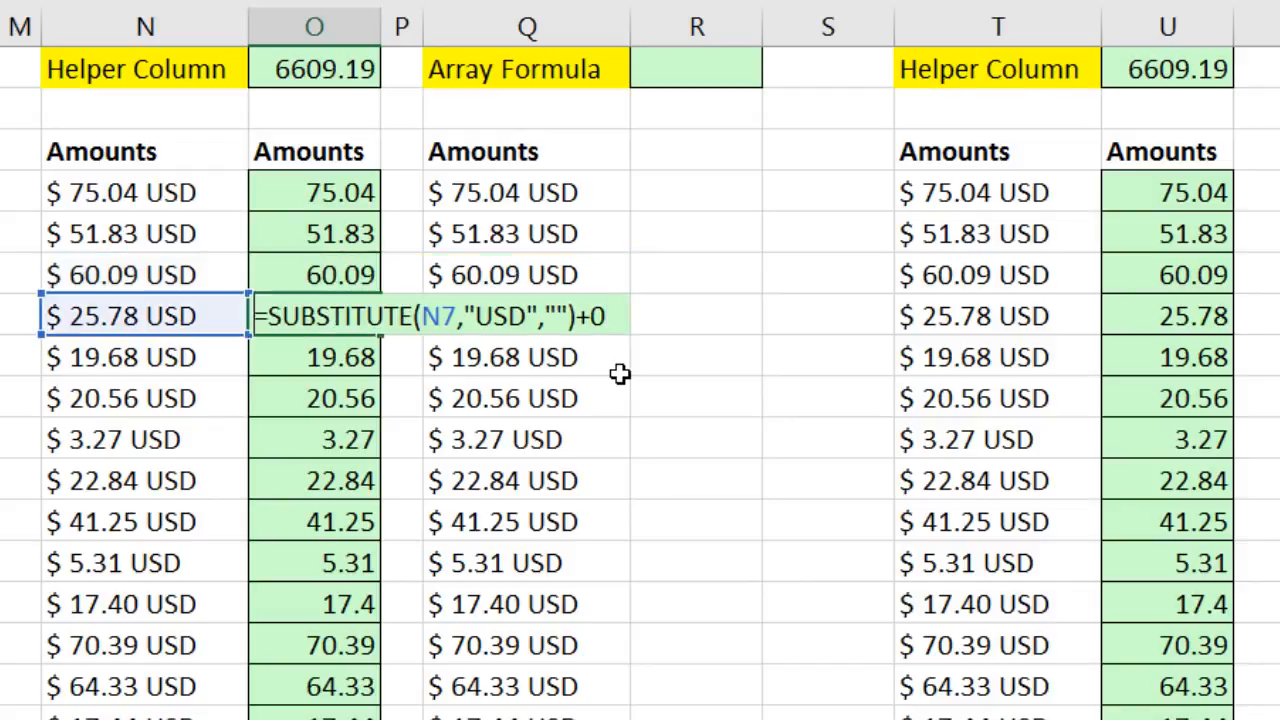
double_click(435, 316)
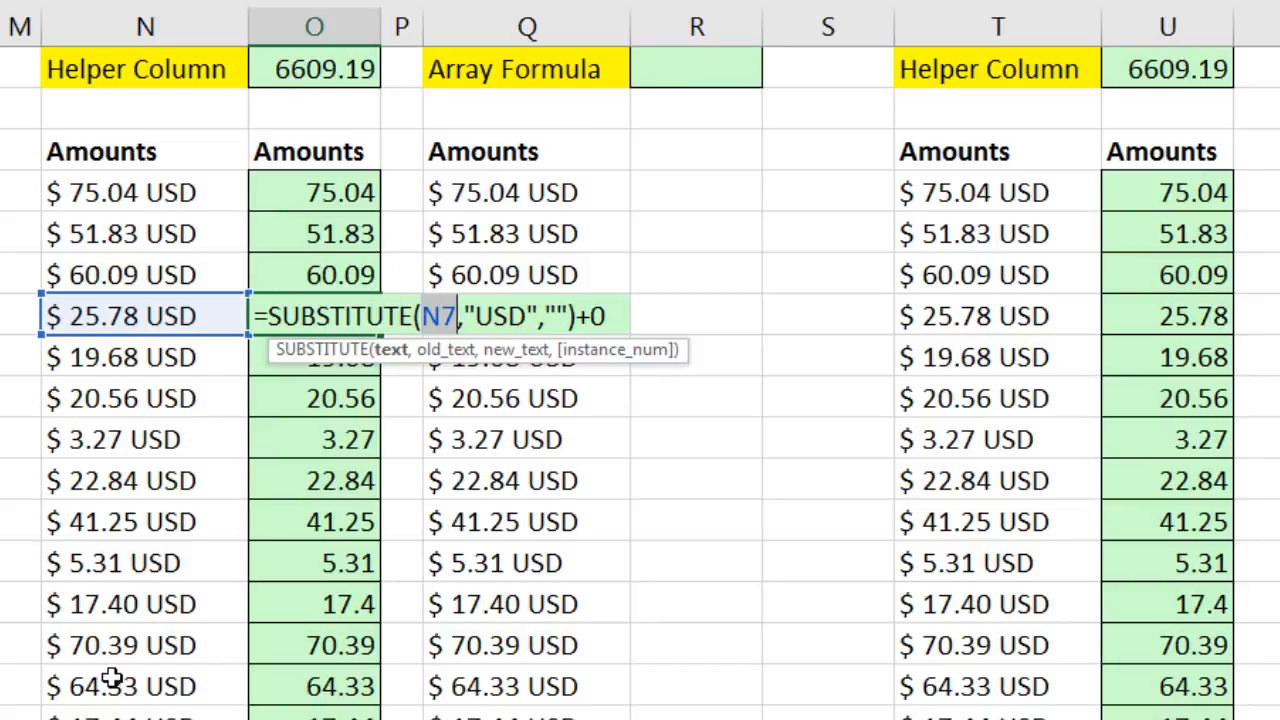
drag(268, 316, 674, 323)
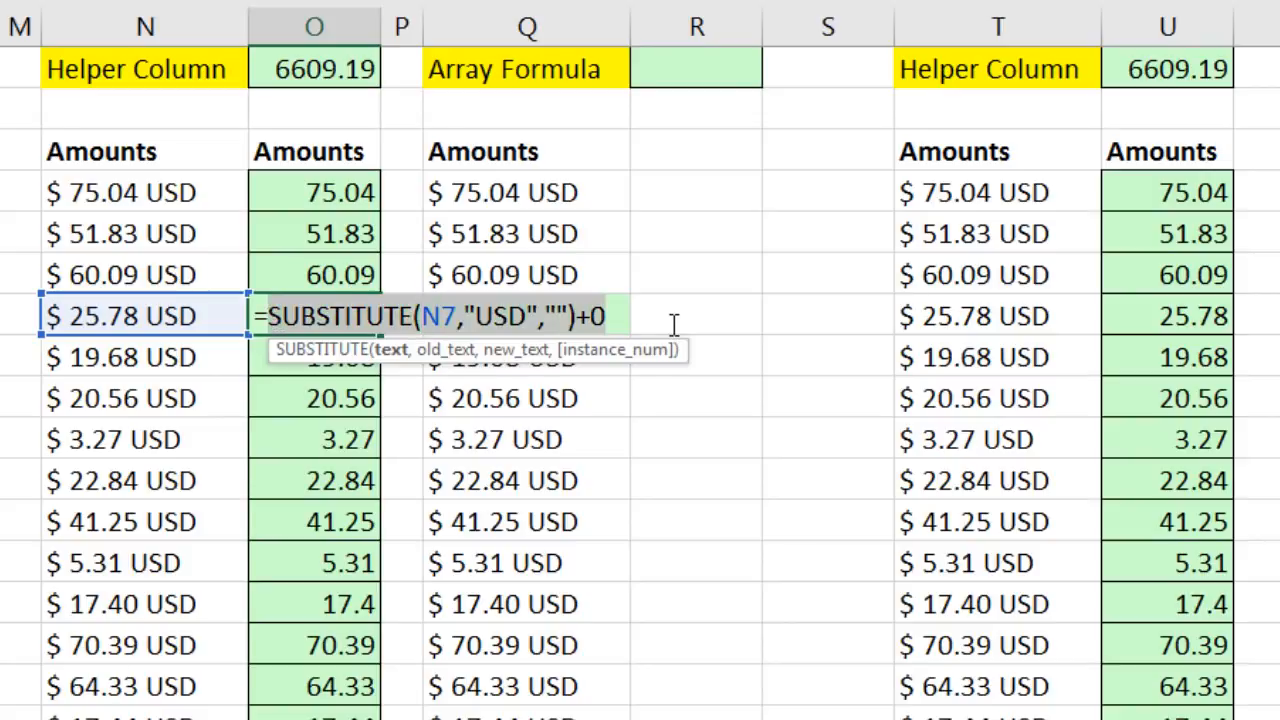
key(ctrl+c)
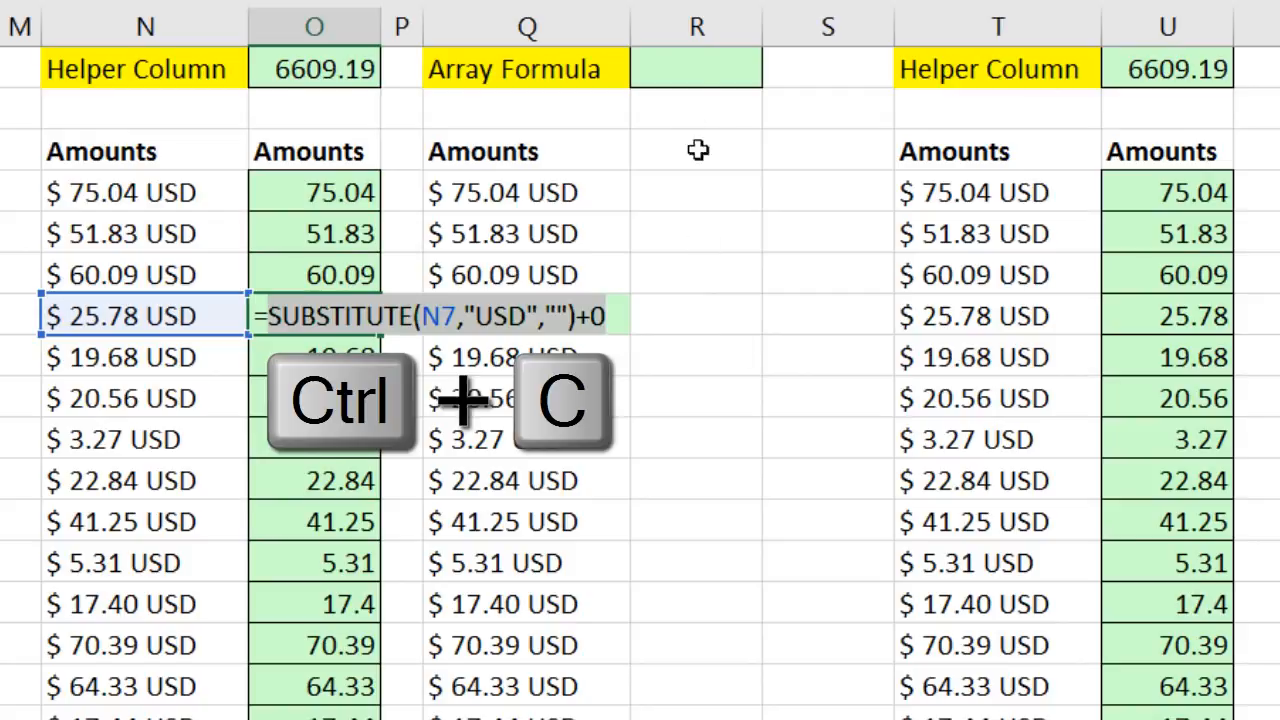
key(Escape)
click(680, 68)
text(=)
key(ctrl+v)
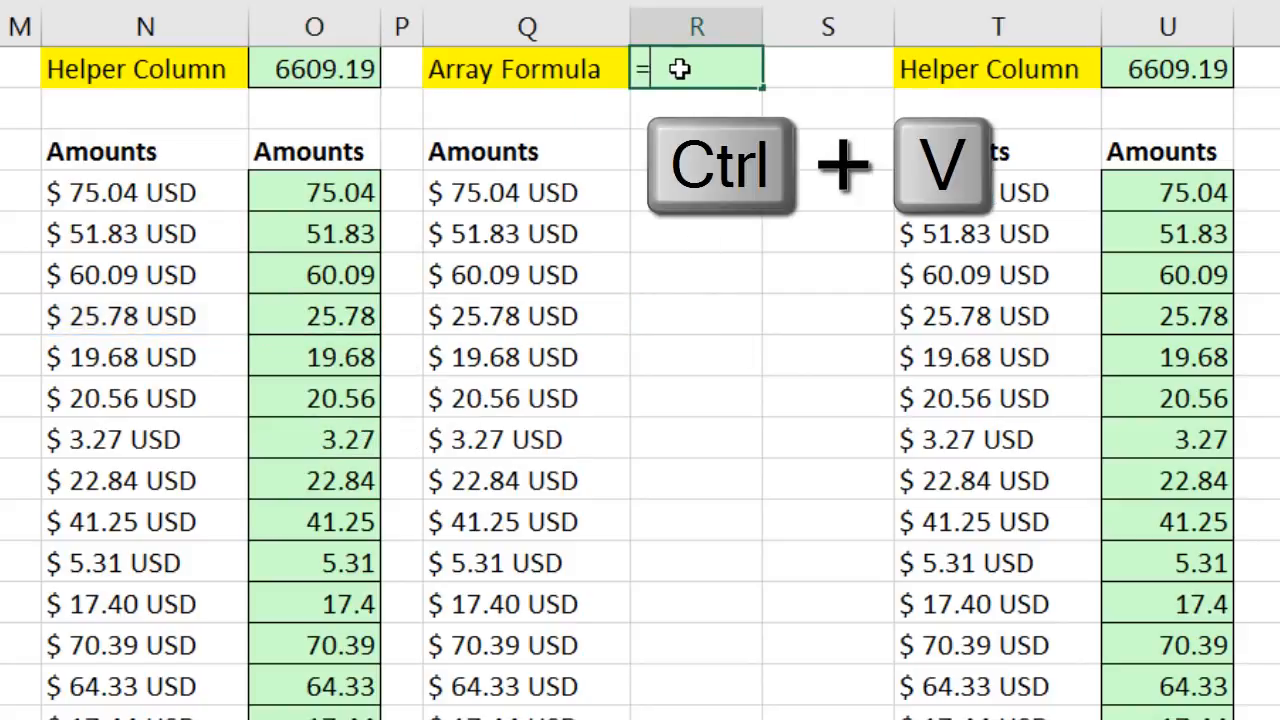
- Replace the N7 reference in the R1 formula with the whole range N4:N154
double_click(826, 69)
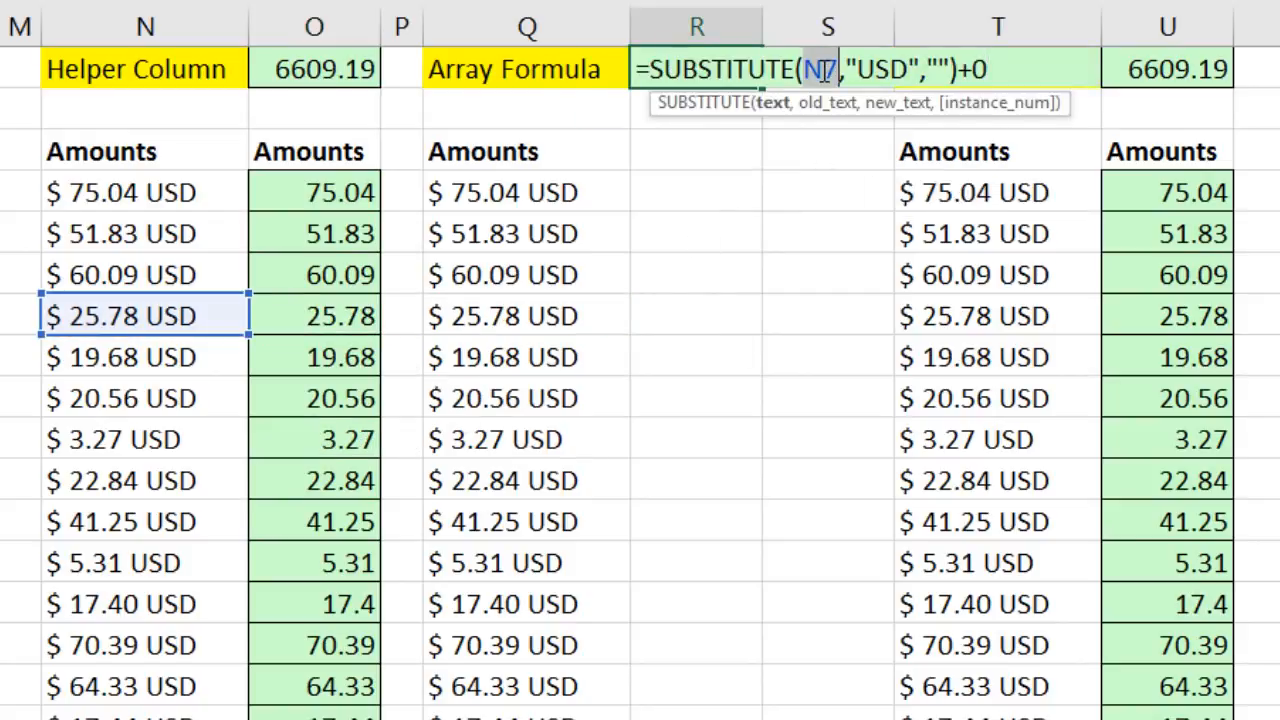
click(118, 192)
key(ctrl+shift+Down)
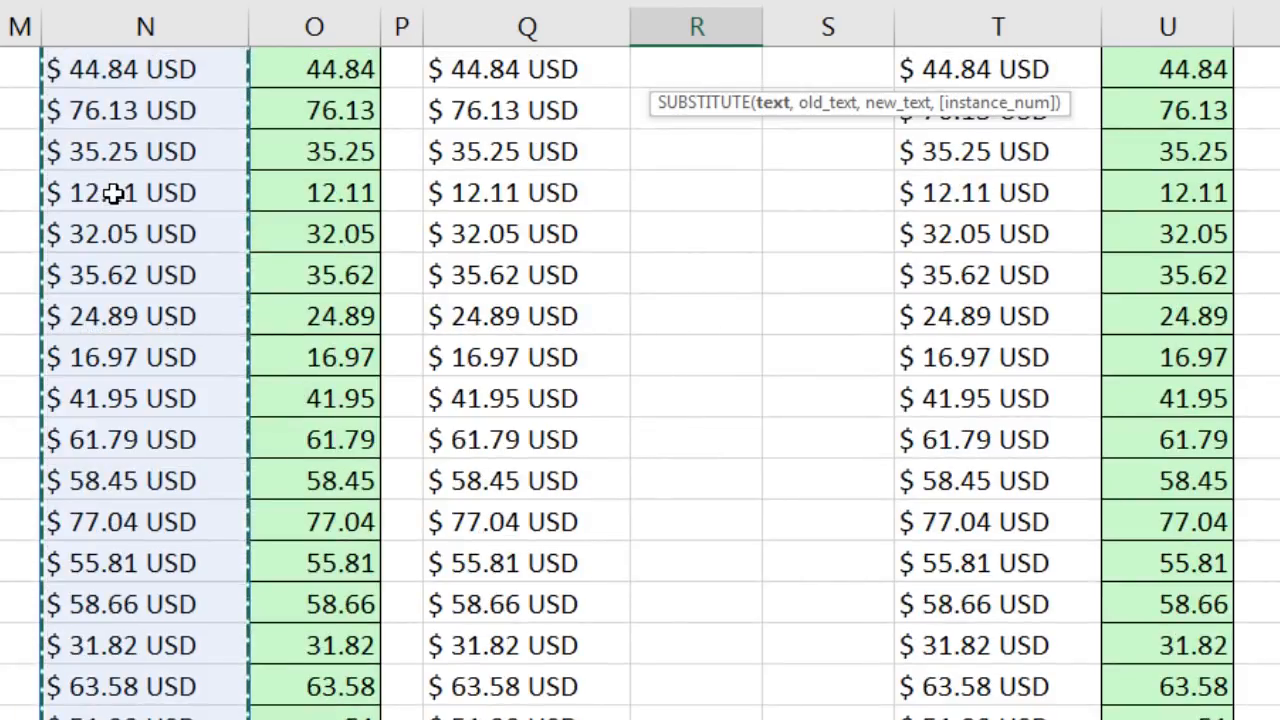
key(ctrl+BackSpace)
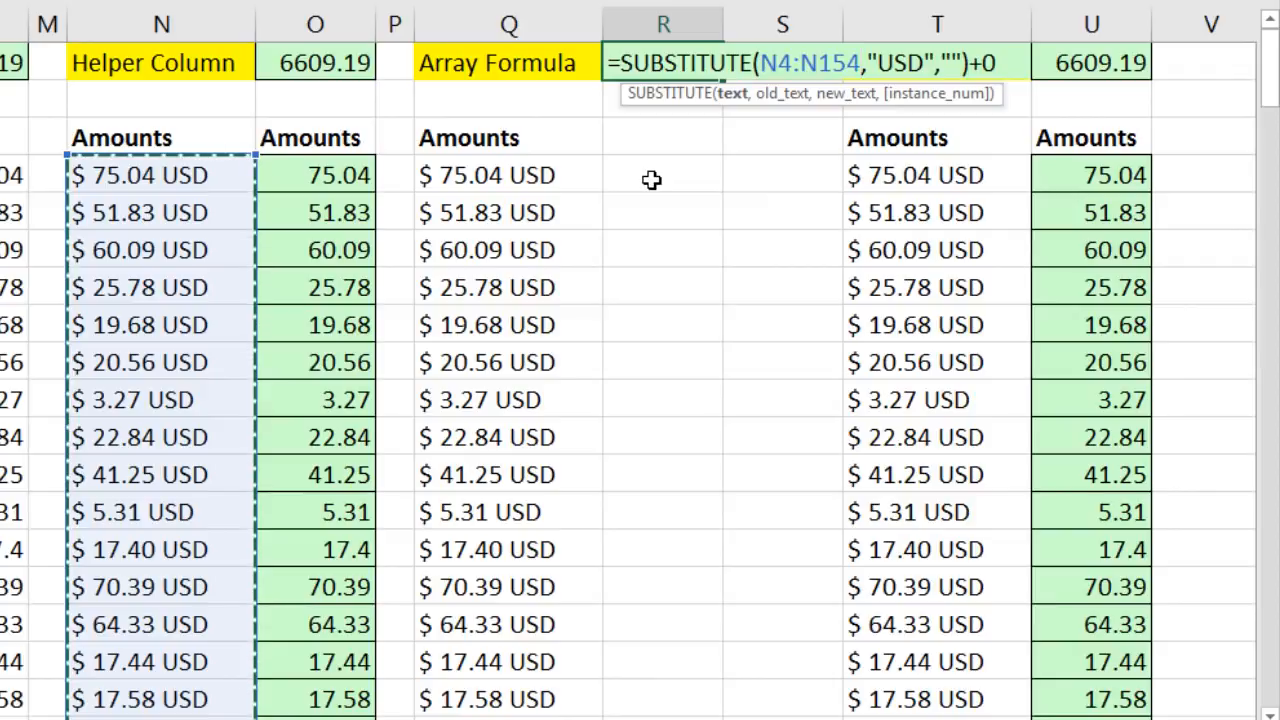
- Evaluate the SUBSTITUTE expression in R1 to examine the array it produces, and undo the evaluation
key(F9)
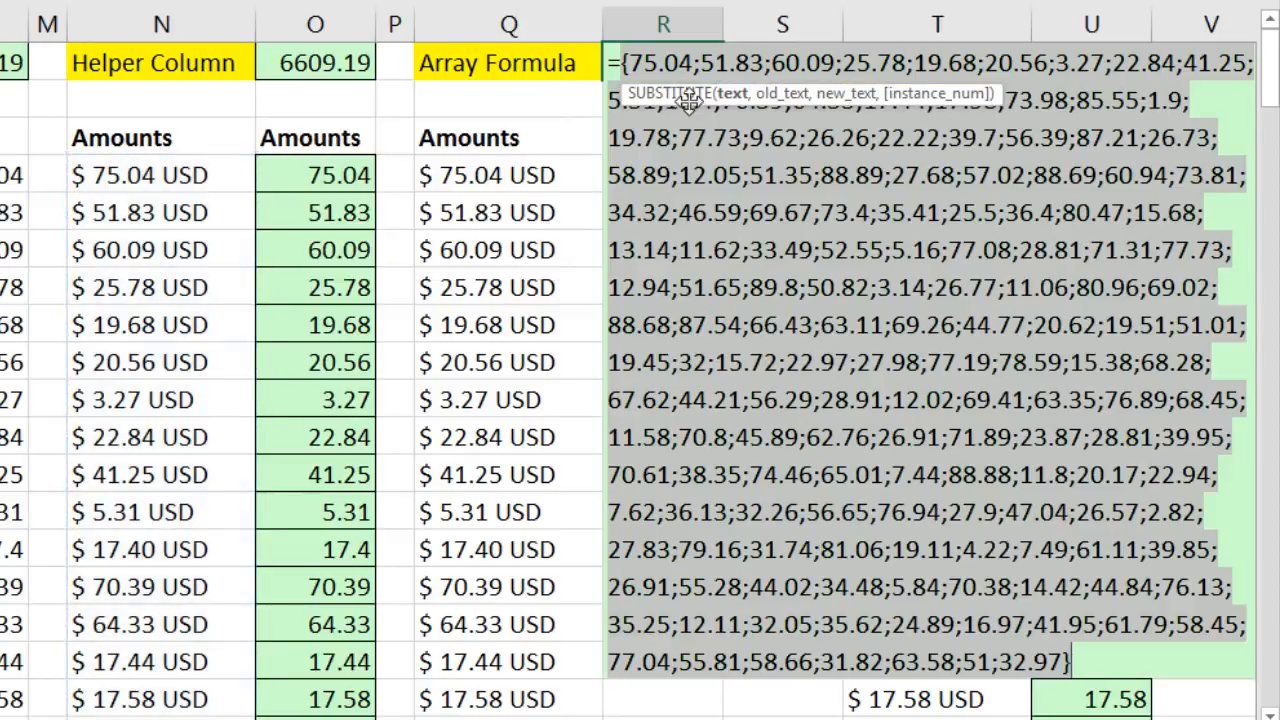
drag(712, 100, 732, 210)
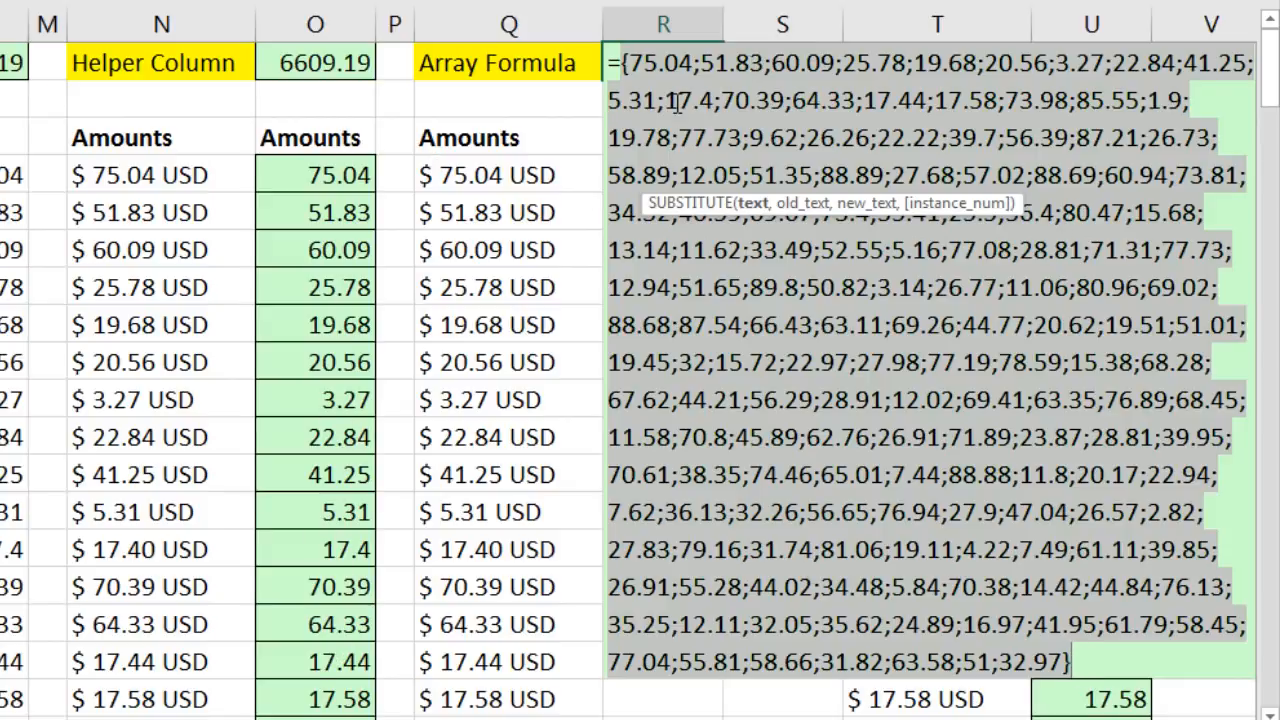
key(ctrl+z)
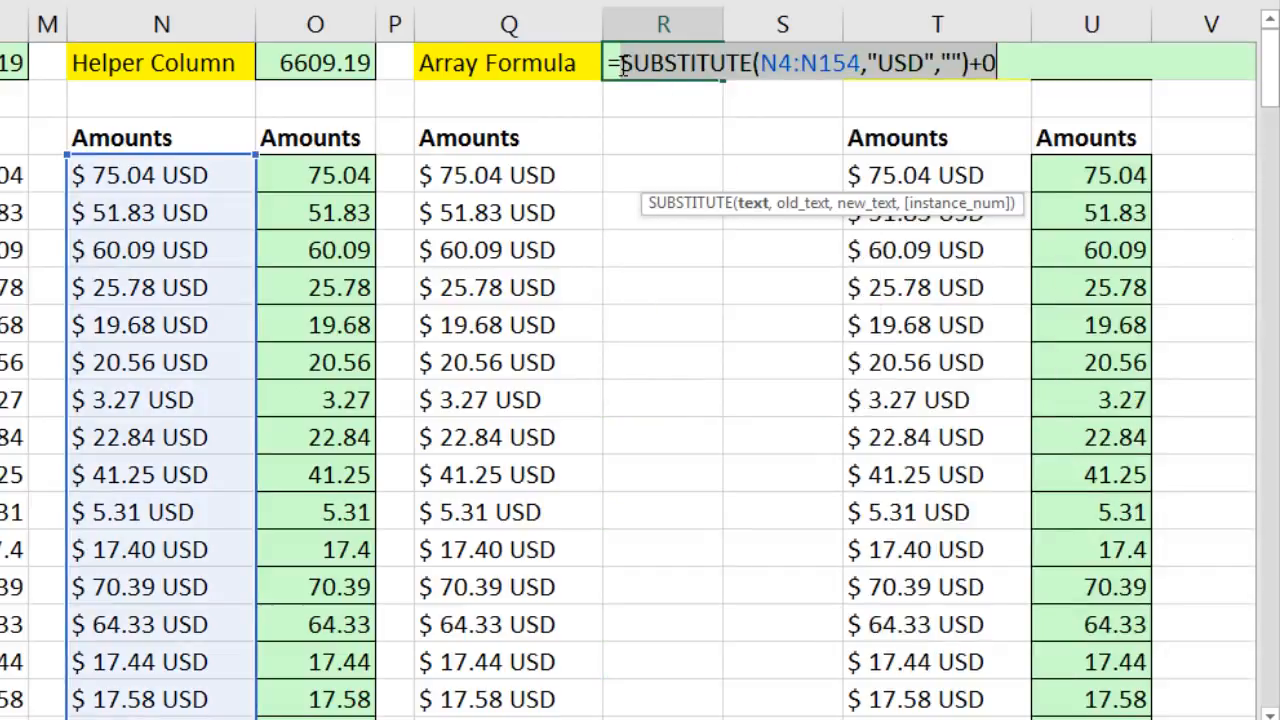
- Wrap the SUBSTITUTE expression in R1 in a SUM function with a closing parenthesis and enter it as an ordinary formula
click(622, 64)
text(sump)
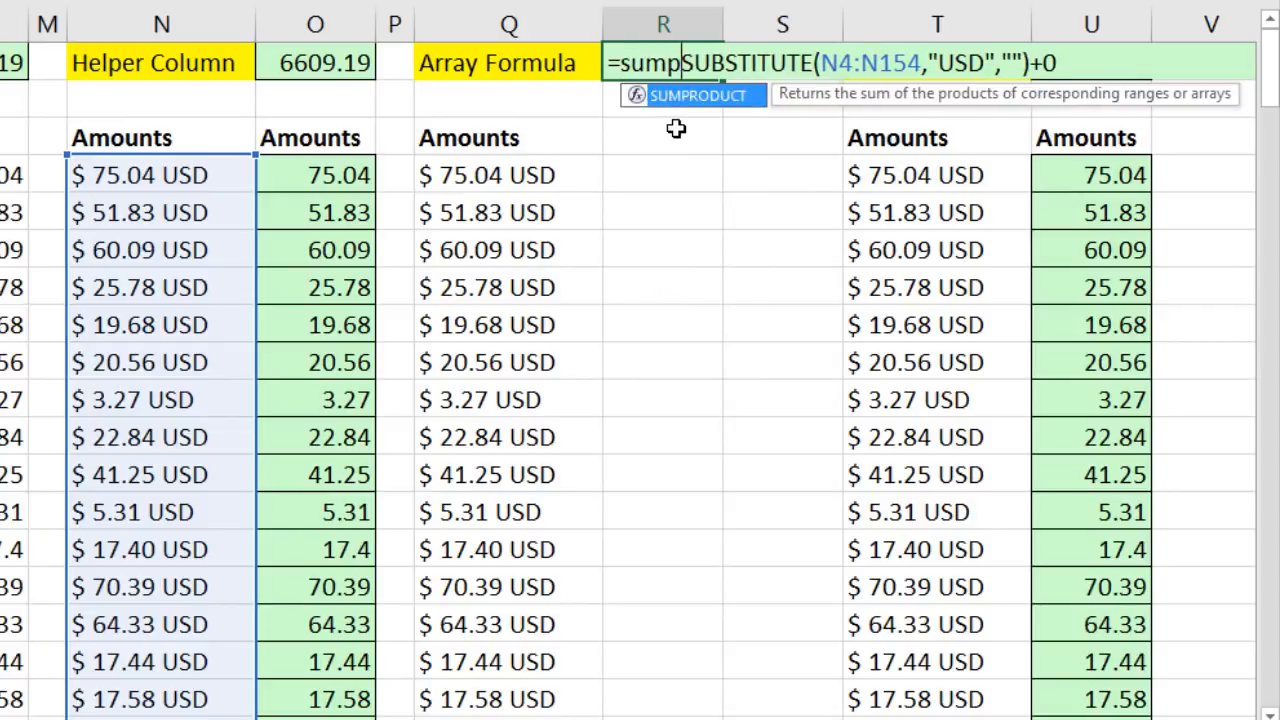
key(BackSpace)
key(Tab)
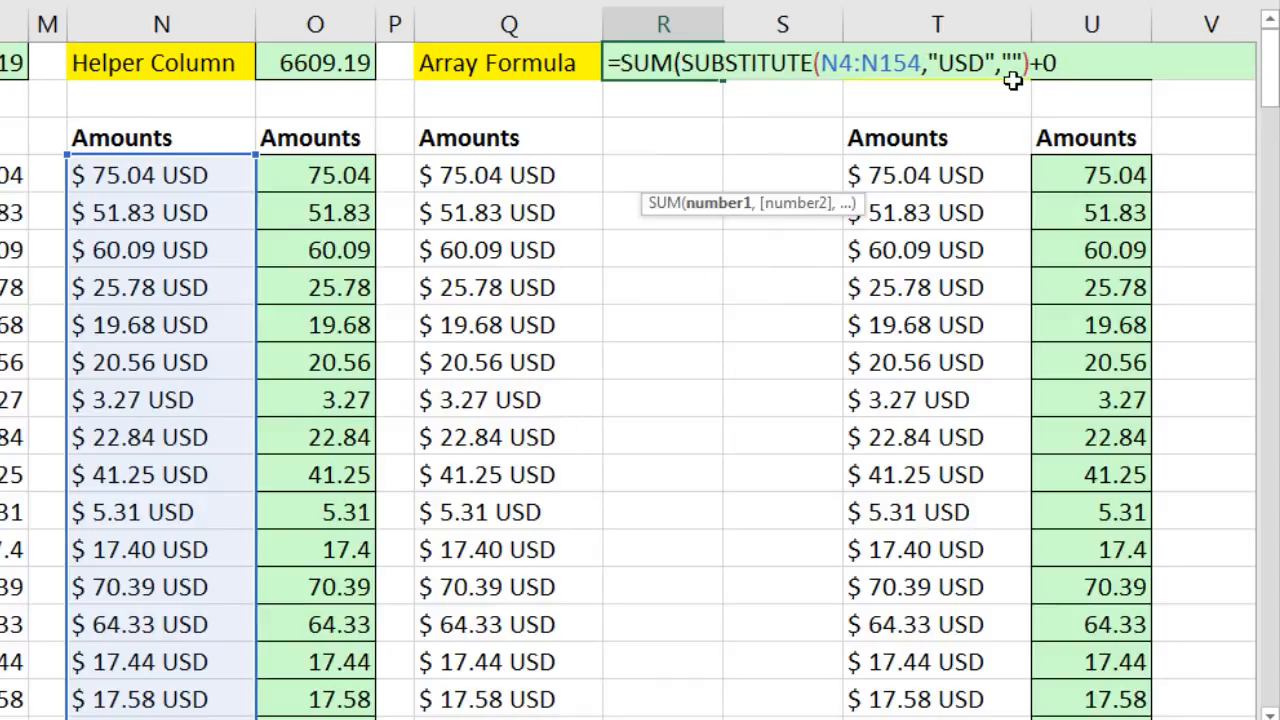
click(1064, 63)
text())
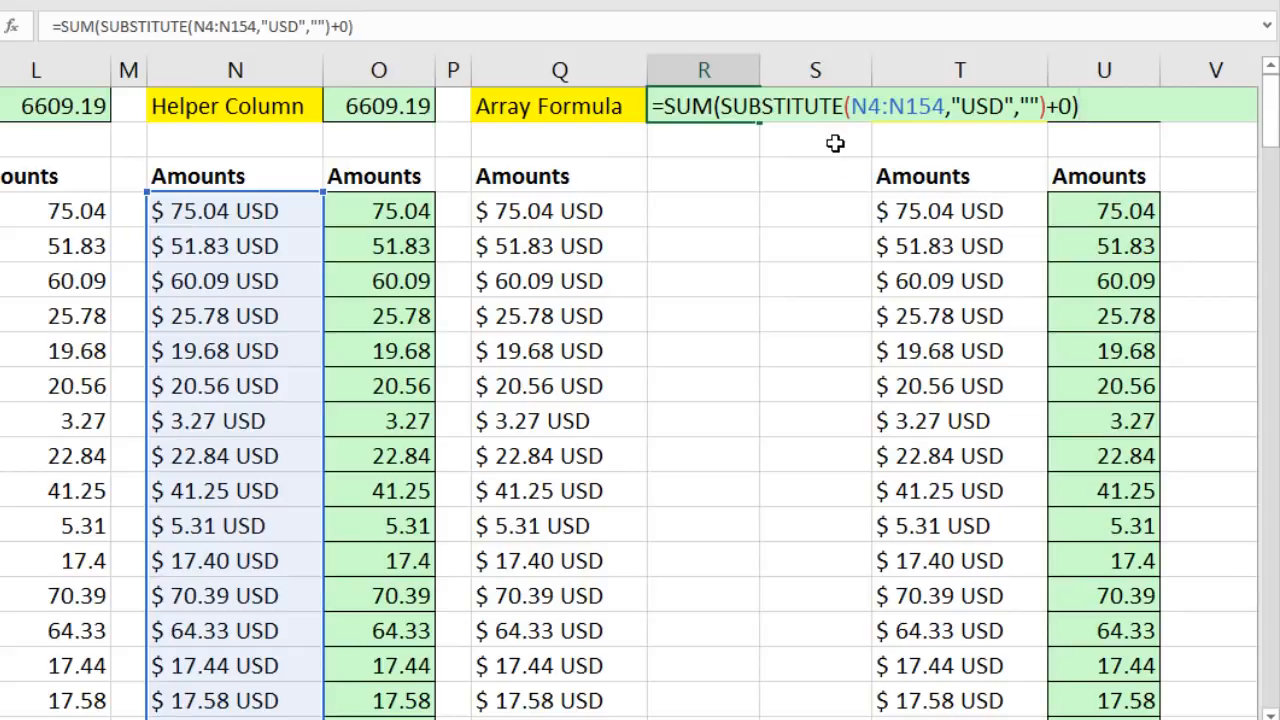
key(Return)
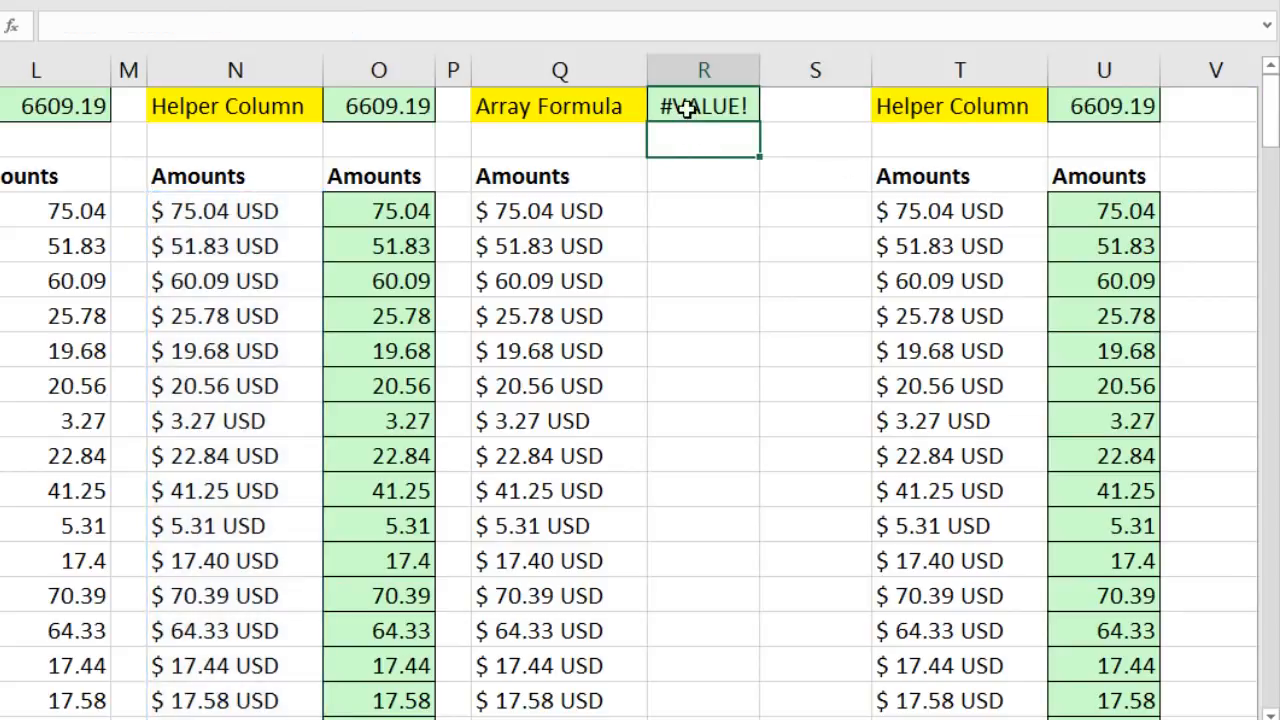
- Re-enter the SUM formula in R1 as an array formula
click(686, 110)
double_click(688, 110)
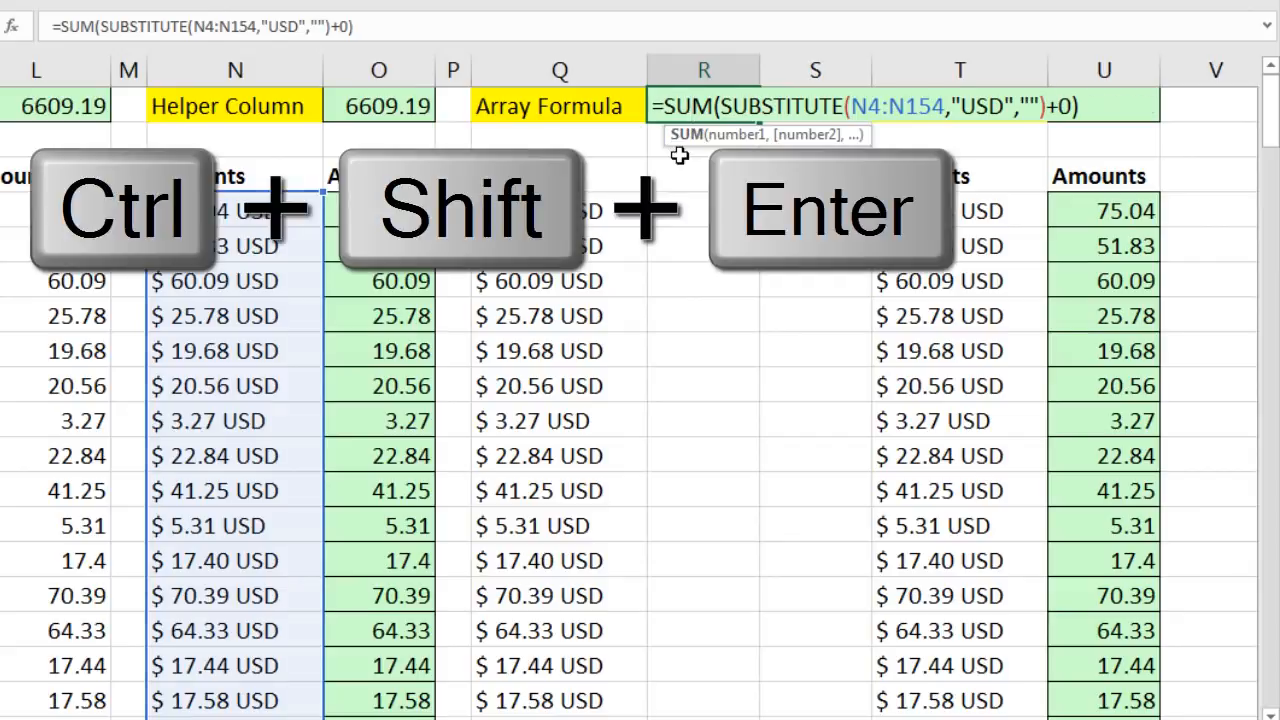
key(ctrl+shift+Return)
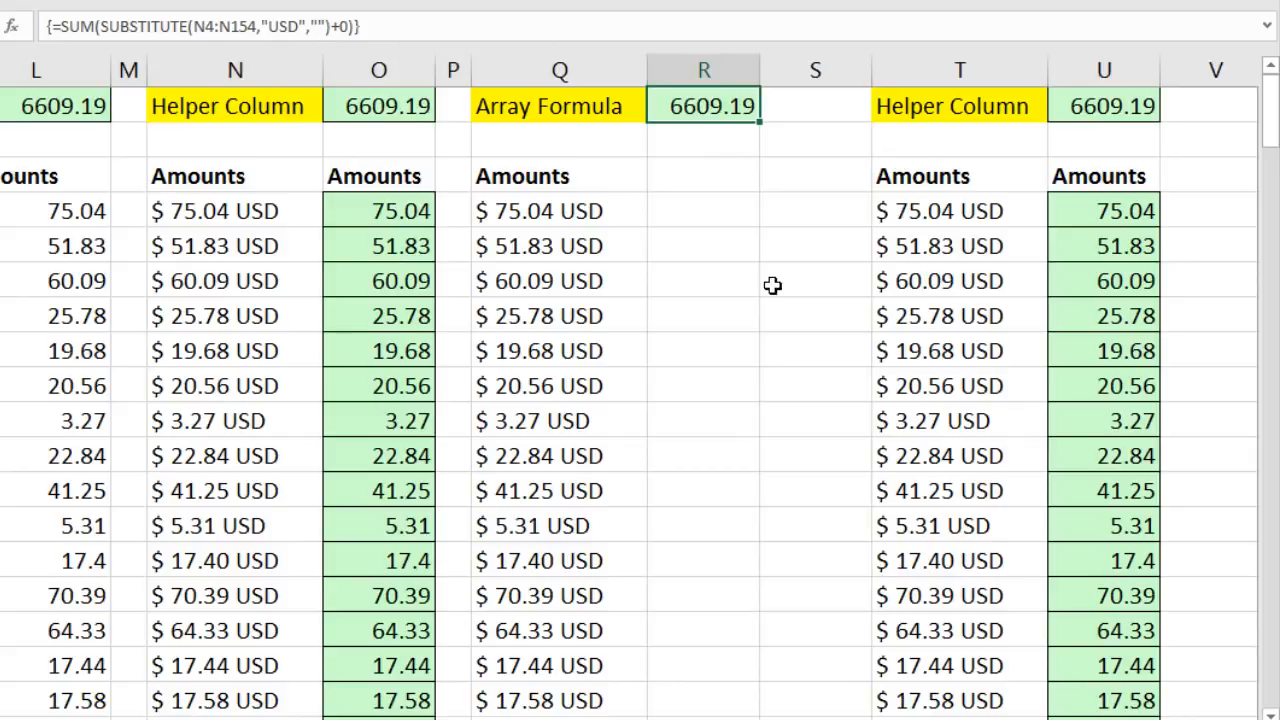
- Replace SUM with SUMPRODUCT in the R1 formula and enter it as an ordinary formula
key(F2)
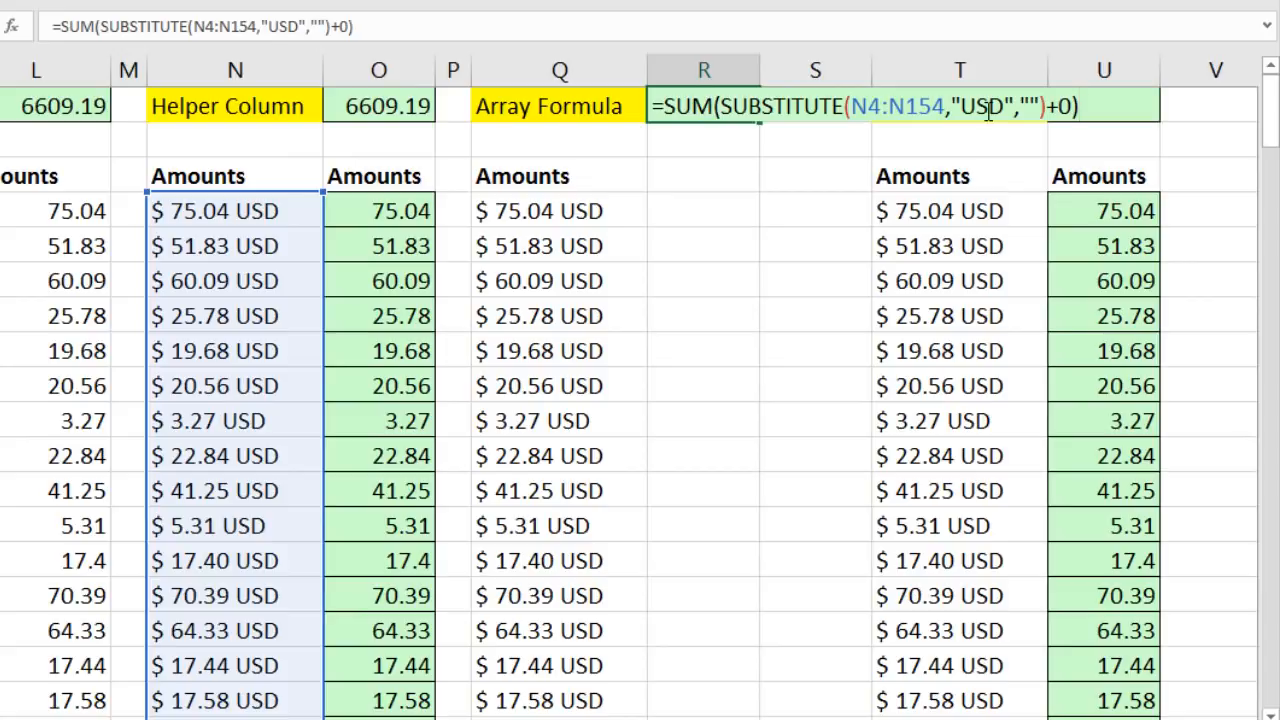
click(715, 103)
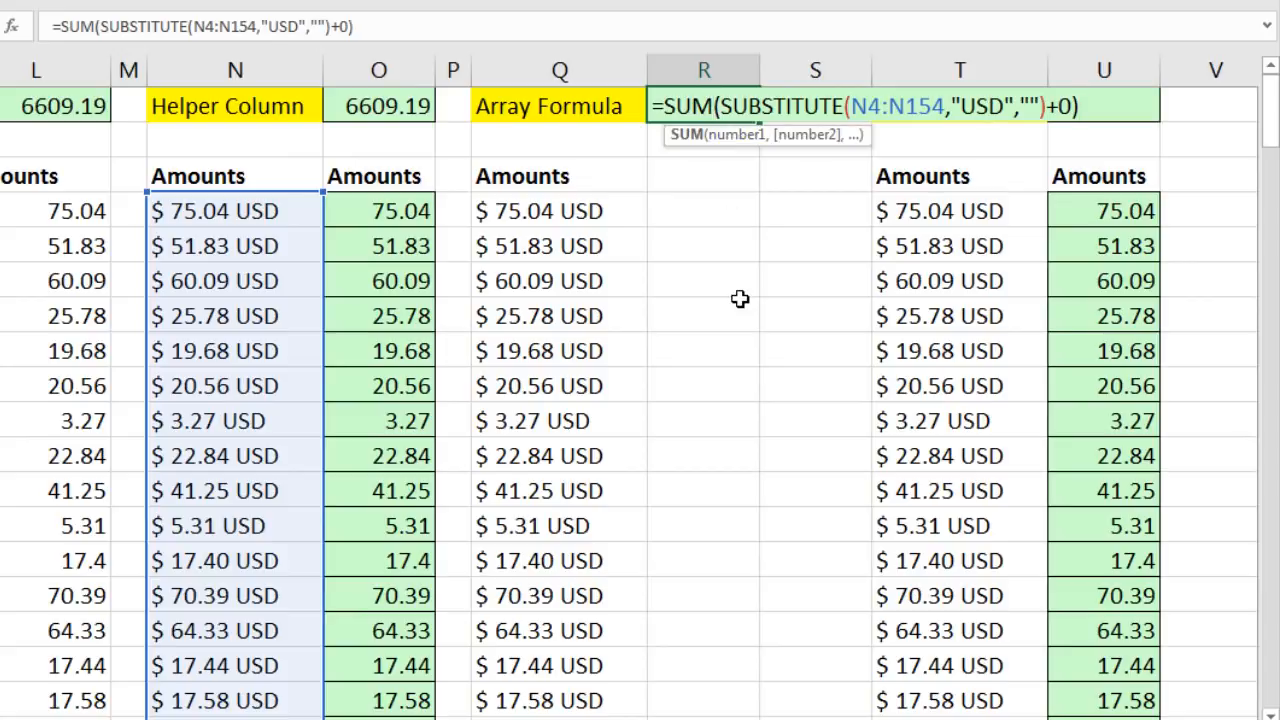
text(p)
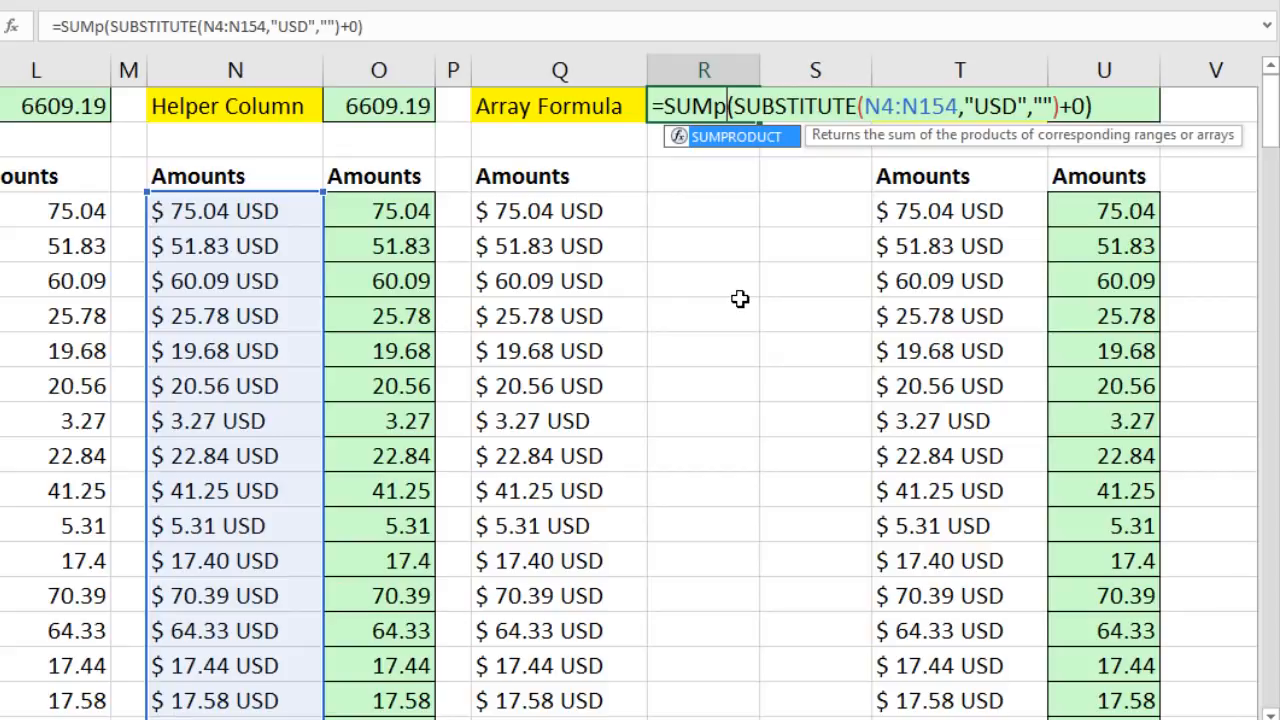
key(Tab)
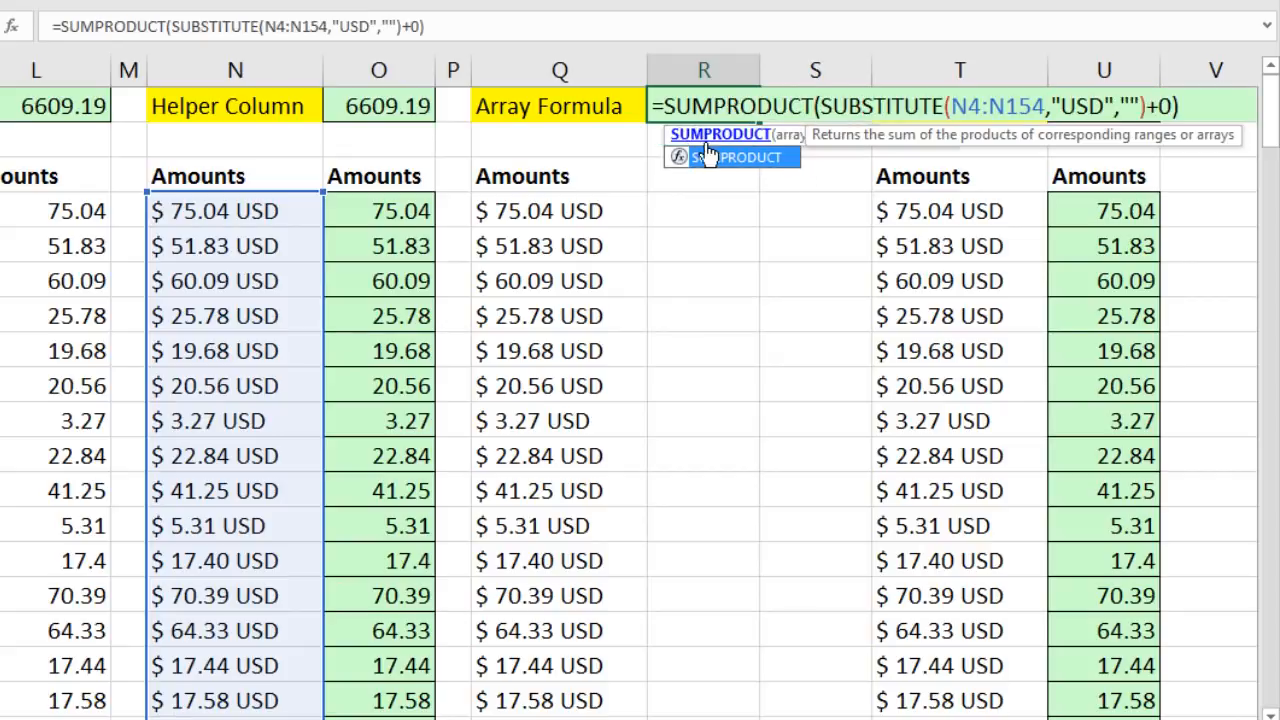
drag(663, 143, 614, 155)
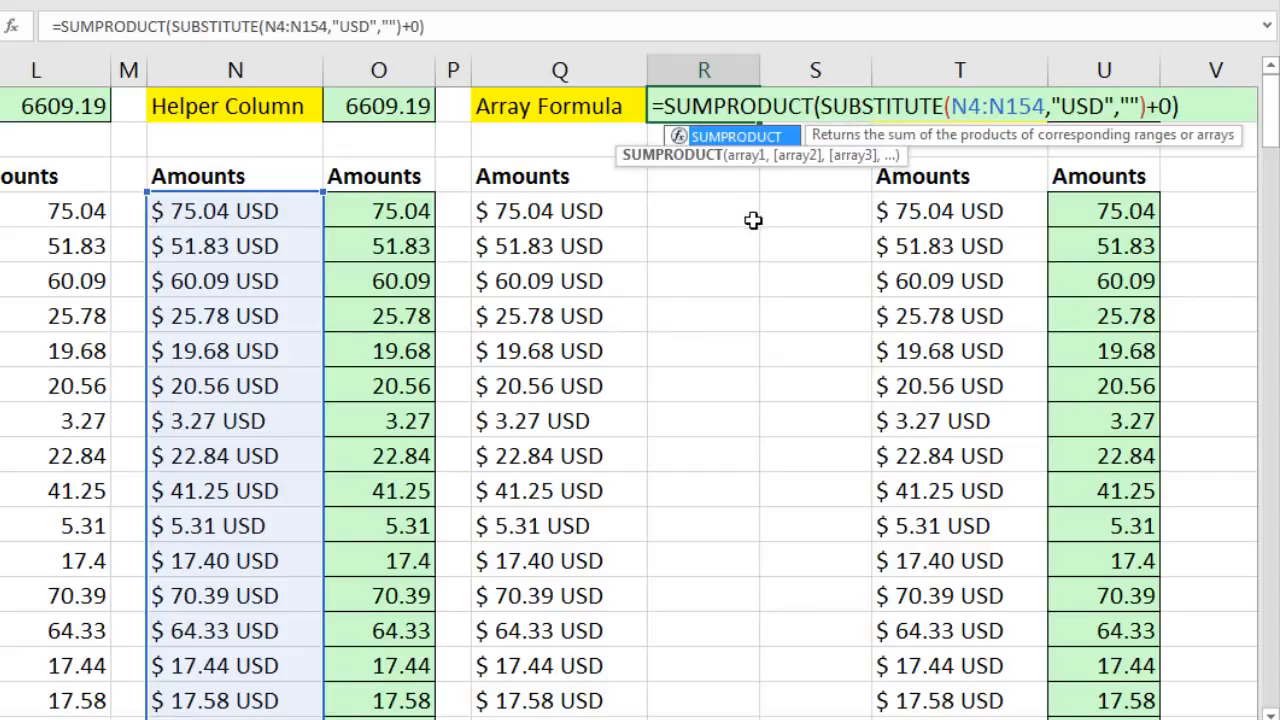
click(745, 157)
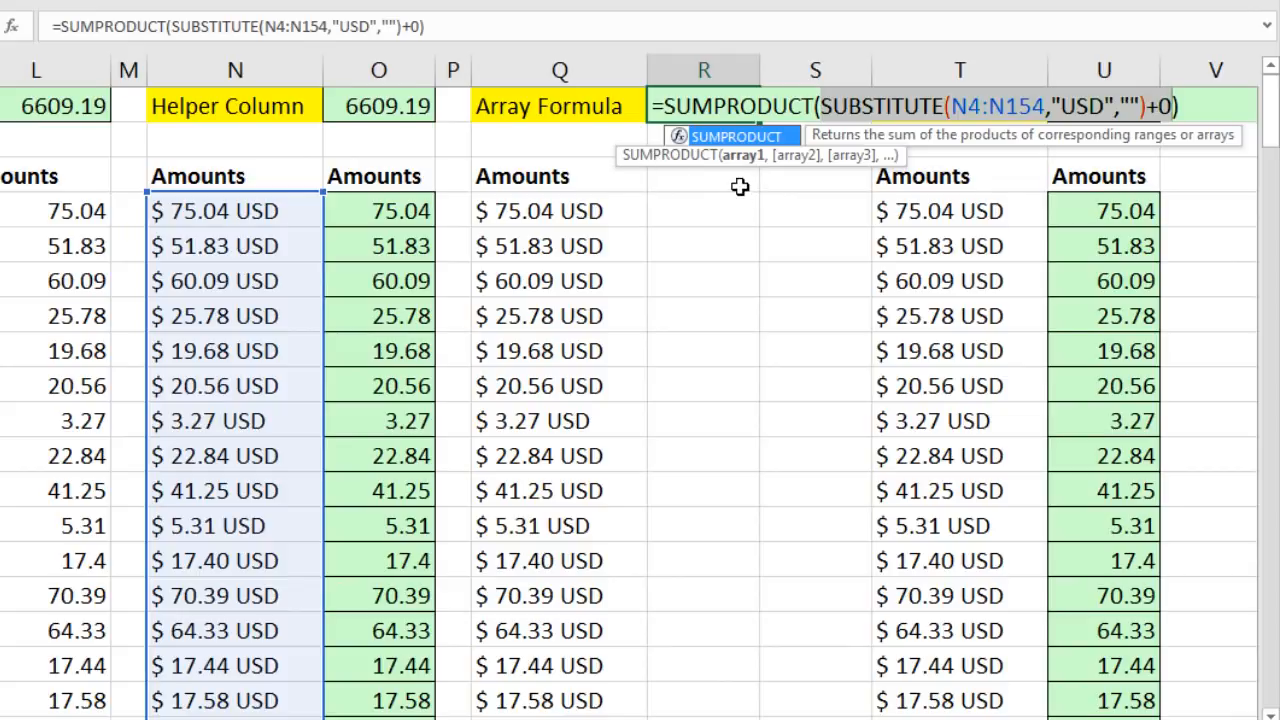
key(ctrl+Return)
key(Return)
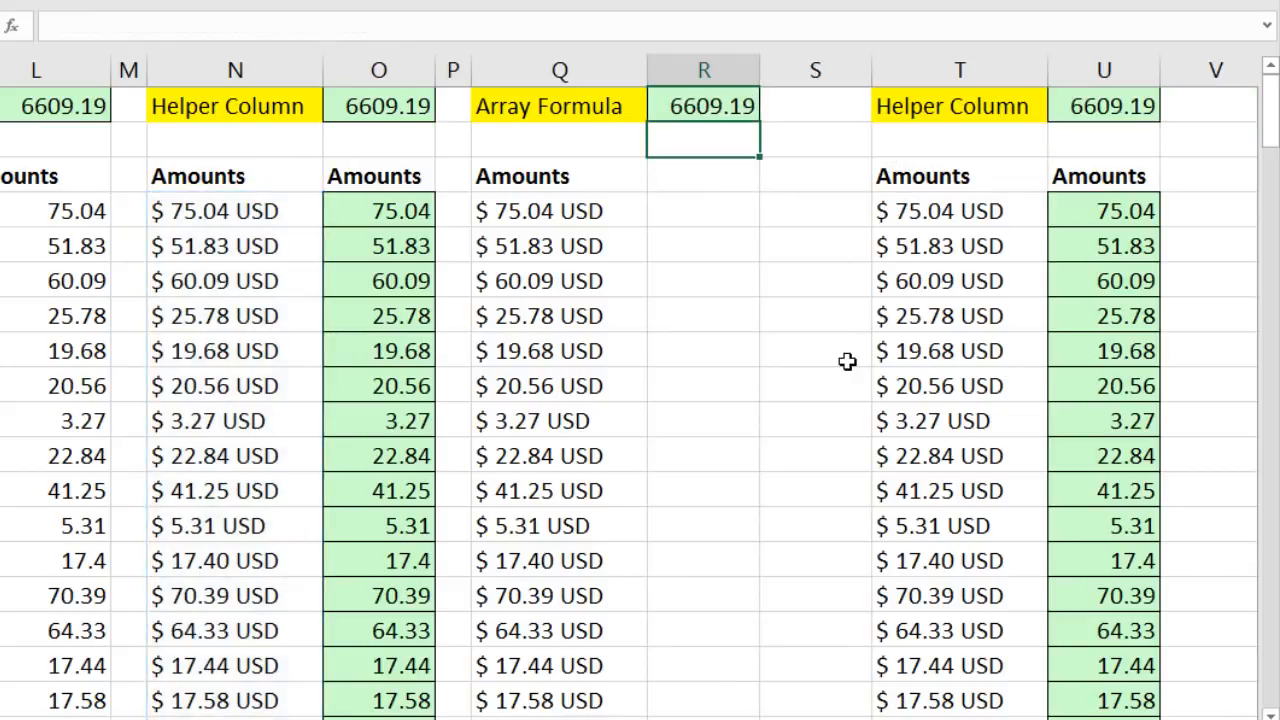
- Move the range reference in the R1 SUMPRODUCT formula to Q4:Q154
double_click(692, 106)
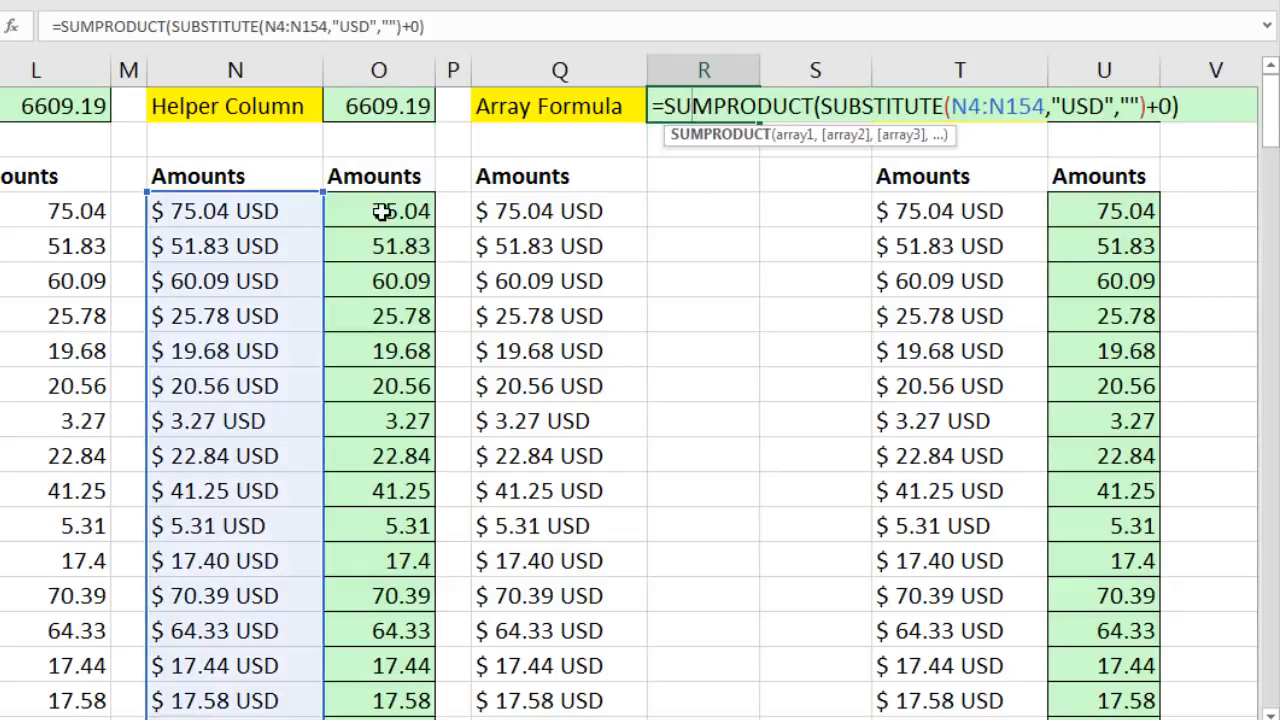
drag(322, 222, 538, 220)
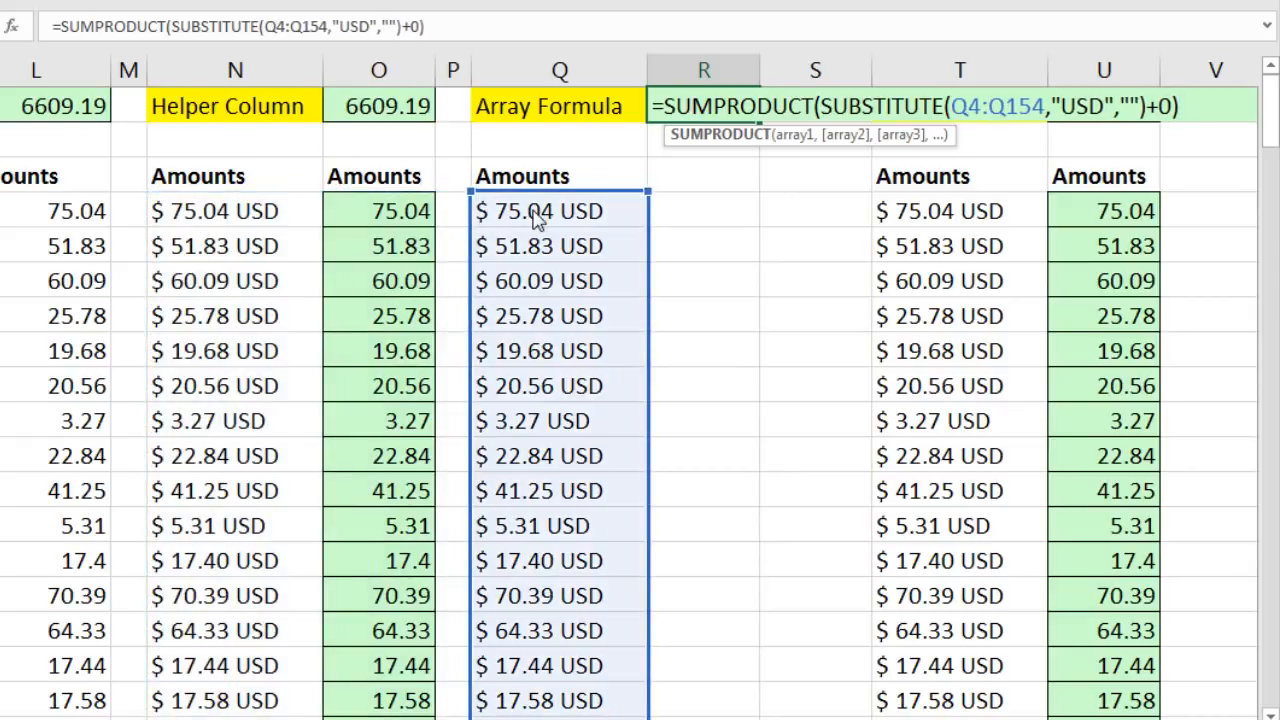
key(Return)
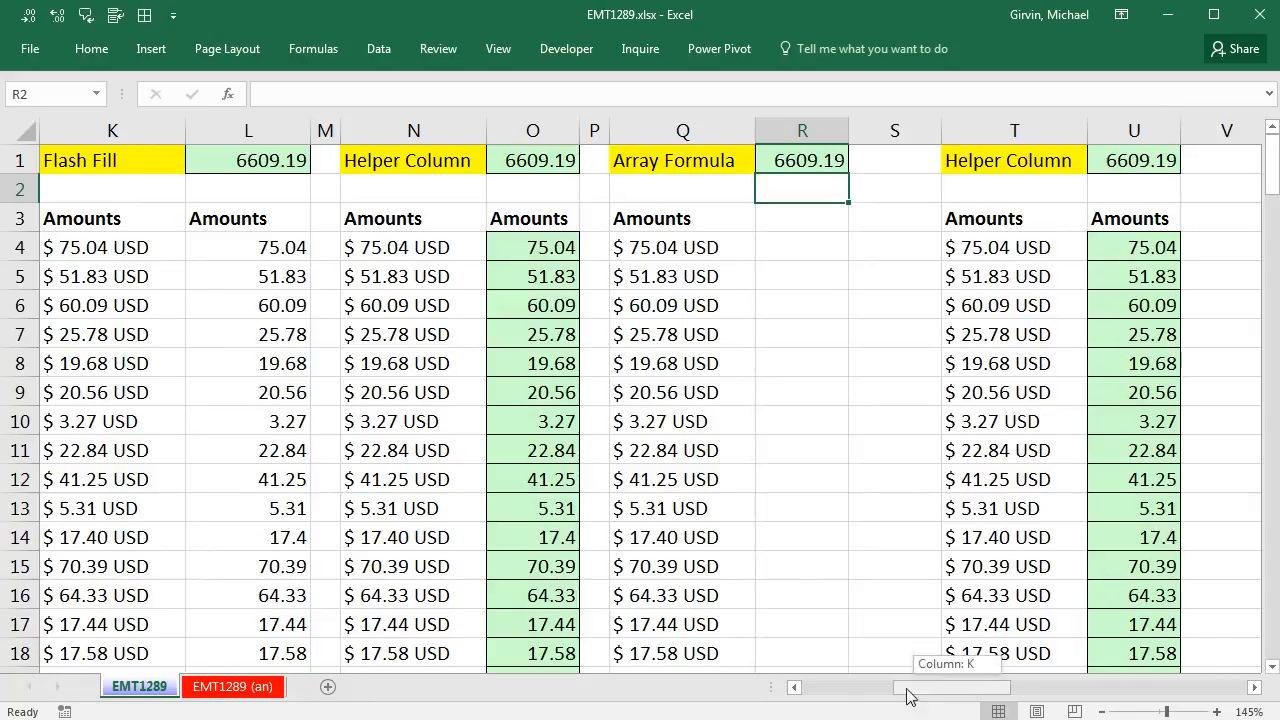
- Review the conversion methods across the sheet and inspect the LEFT and LEN helper column formula in U4
drag(975, 693, 882, 690)
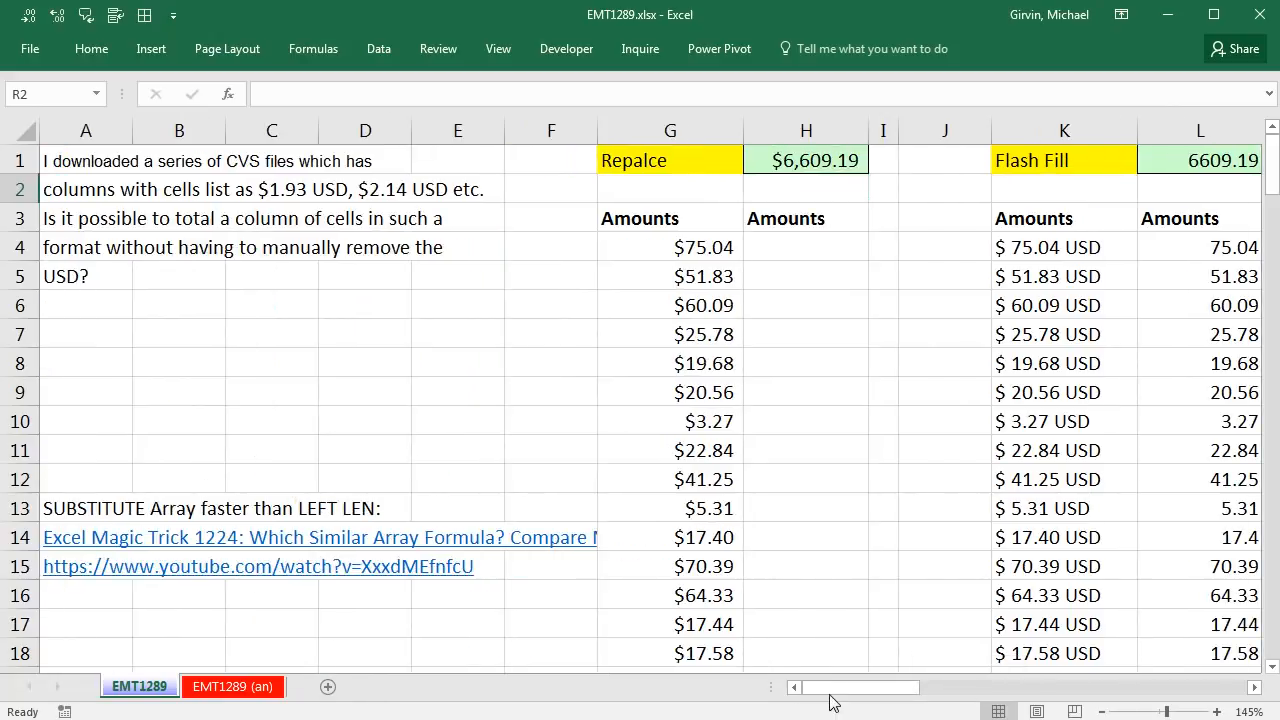
drag(829, 694, 983, 697)
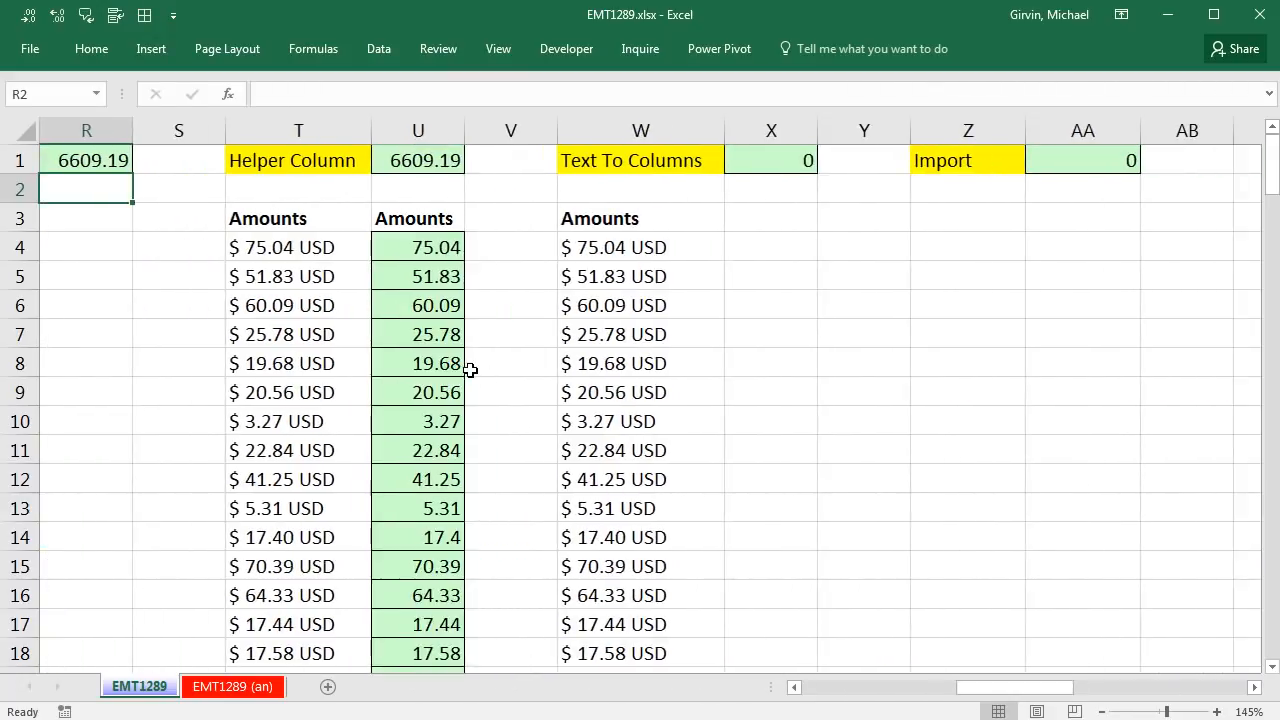
double_click(386, 245)
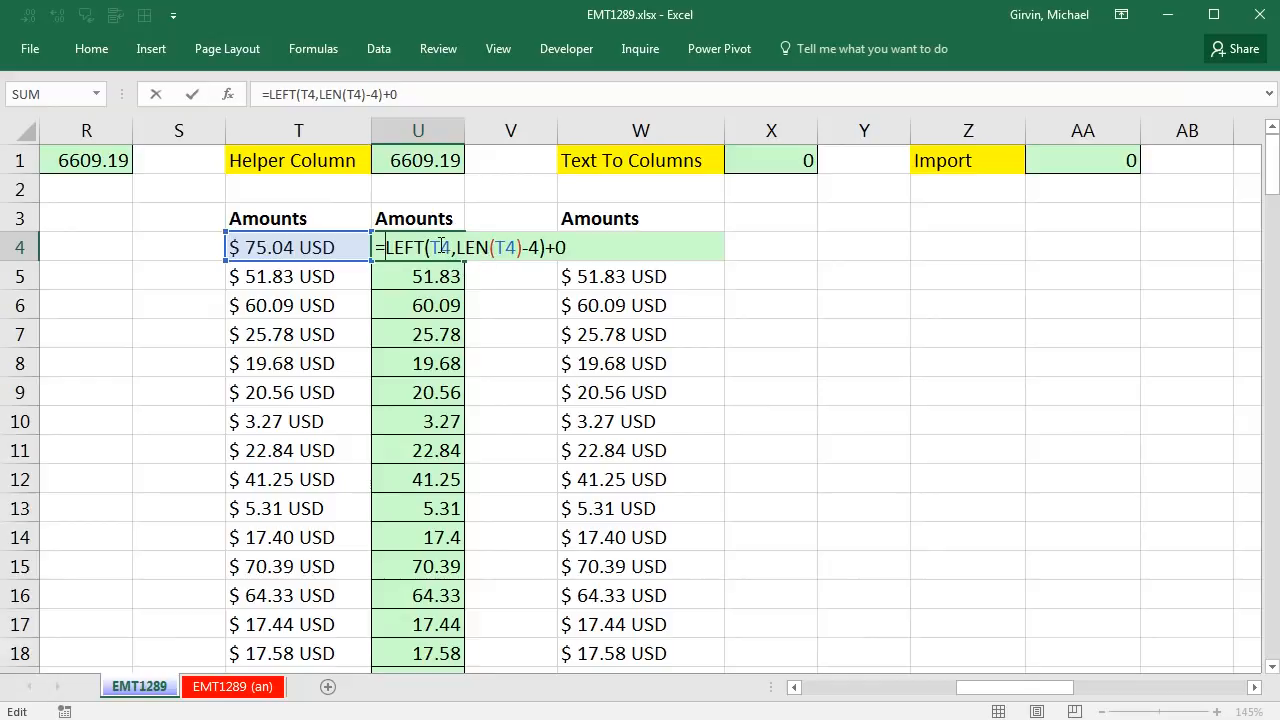
key(ctrl+Return)
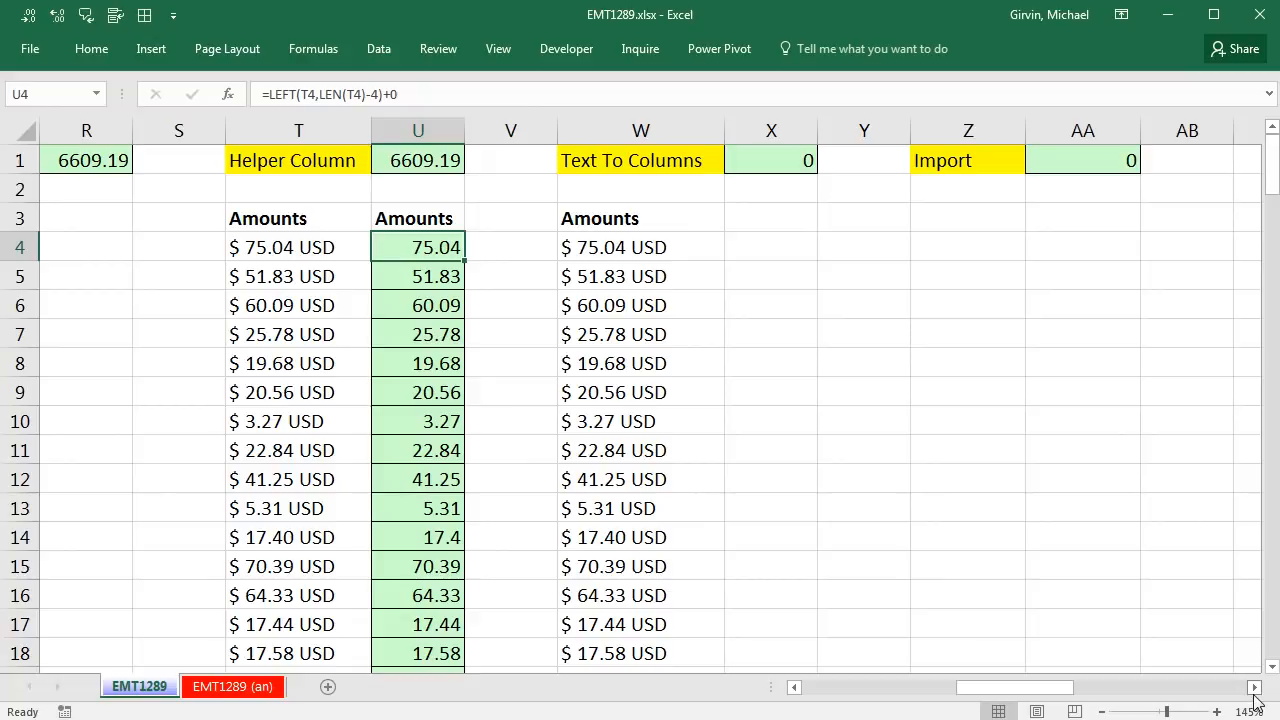
- Start Text to Columns on the amounts in W4:W154 and move the wizard clear of the data
click(685, 246)
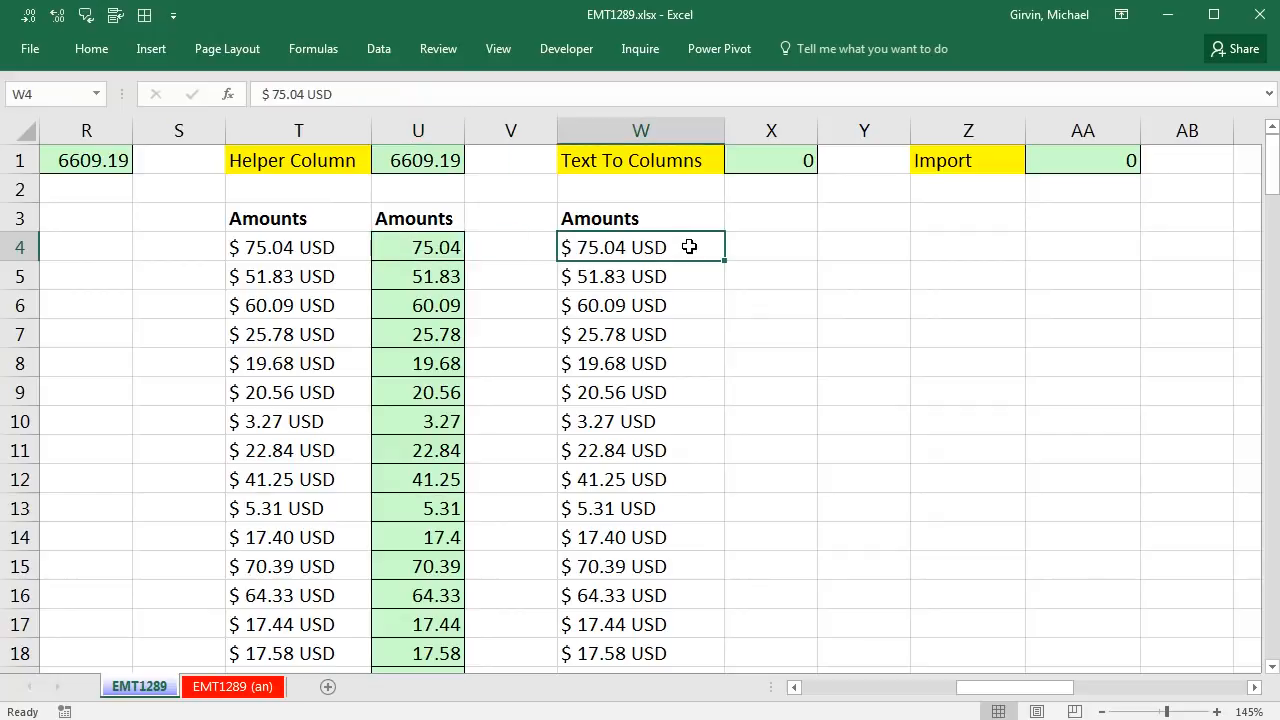
key(ctrl+shift+Down)
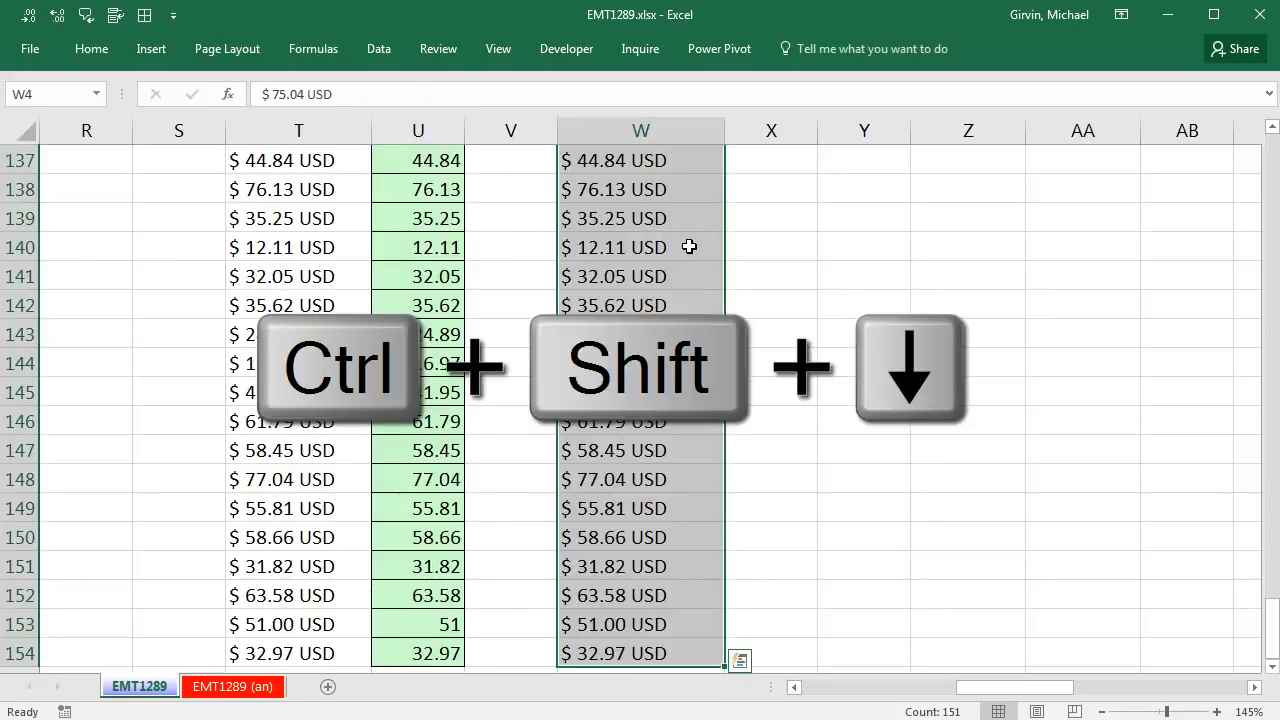
click(375, 52)
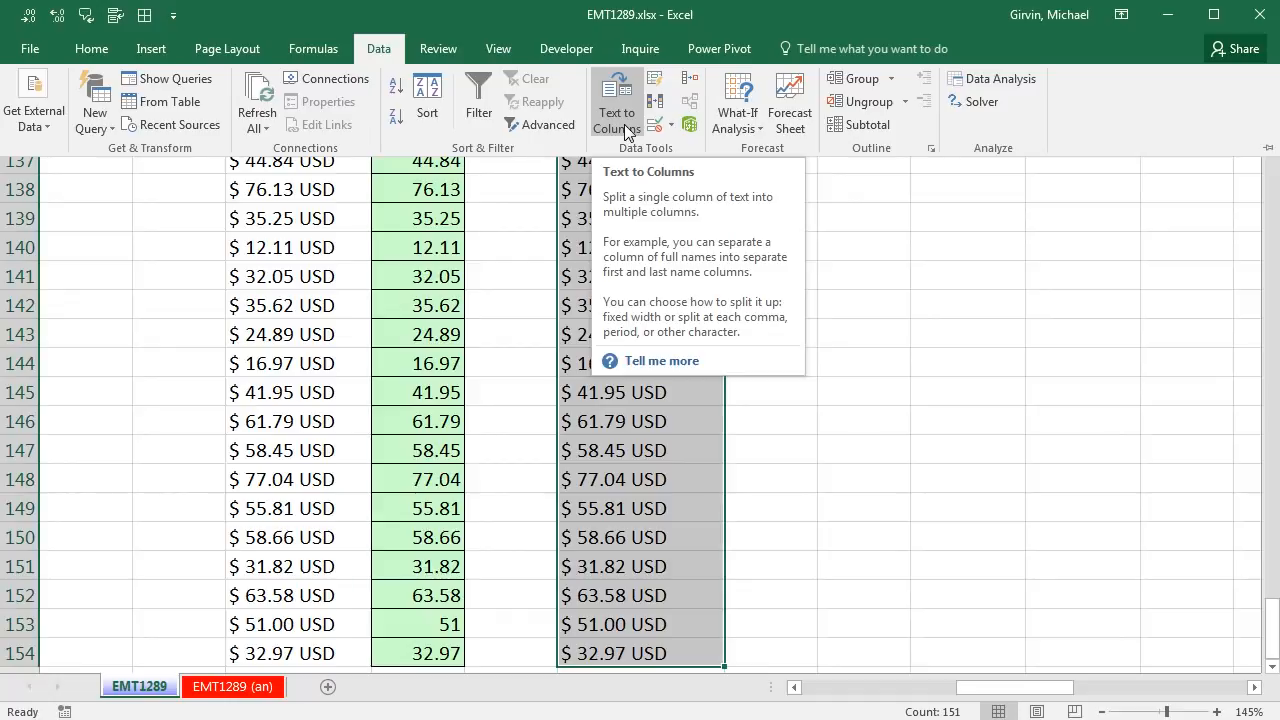
key(Escape)
key(alt)
key(a)
key(e)
drag(863, 245, 860, 158)
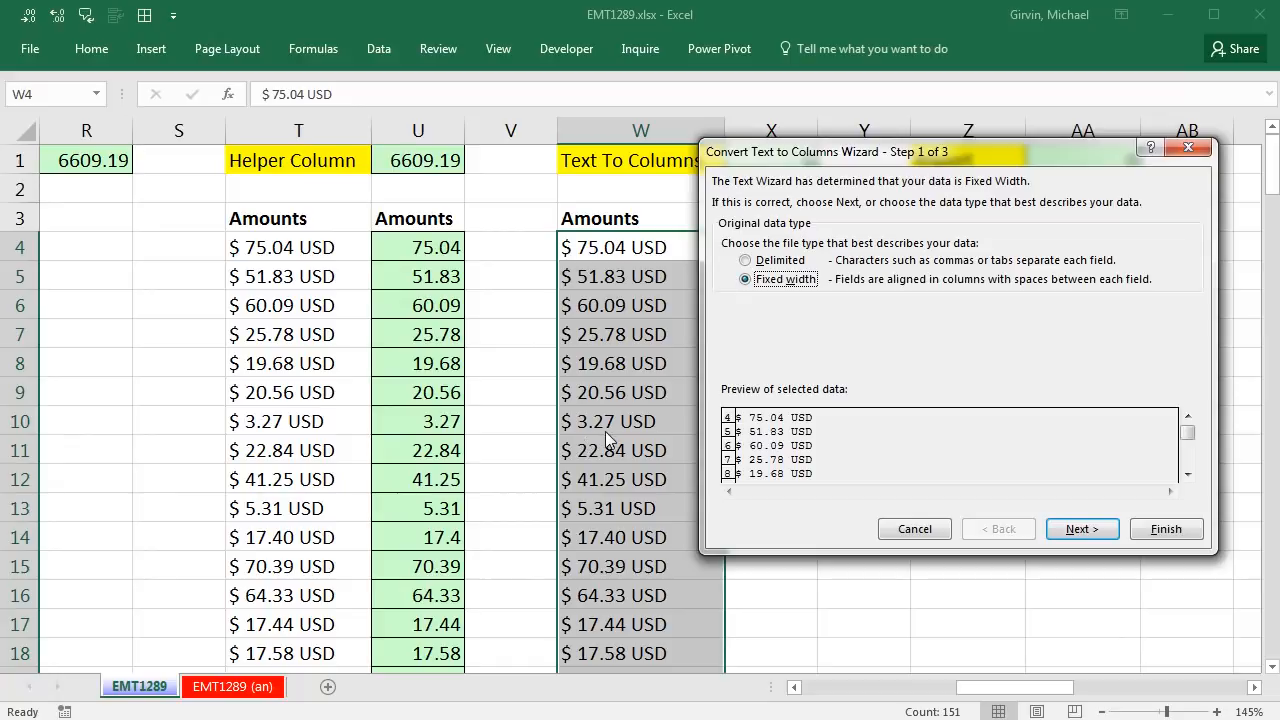
- Set the Text to Columns data type to Delimited, with Space as the only delimiter instead of Tab
click(746, 260)
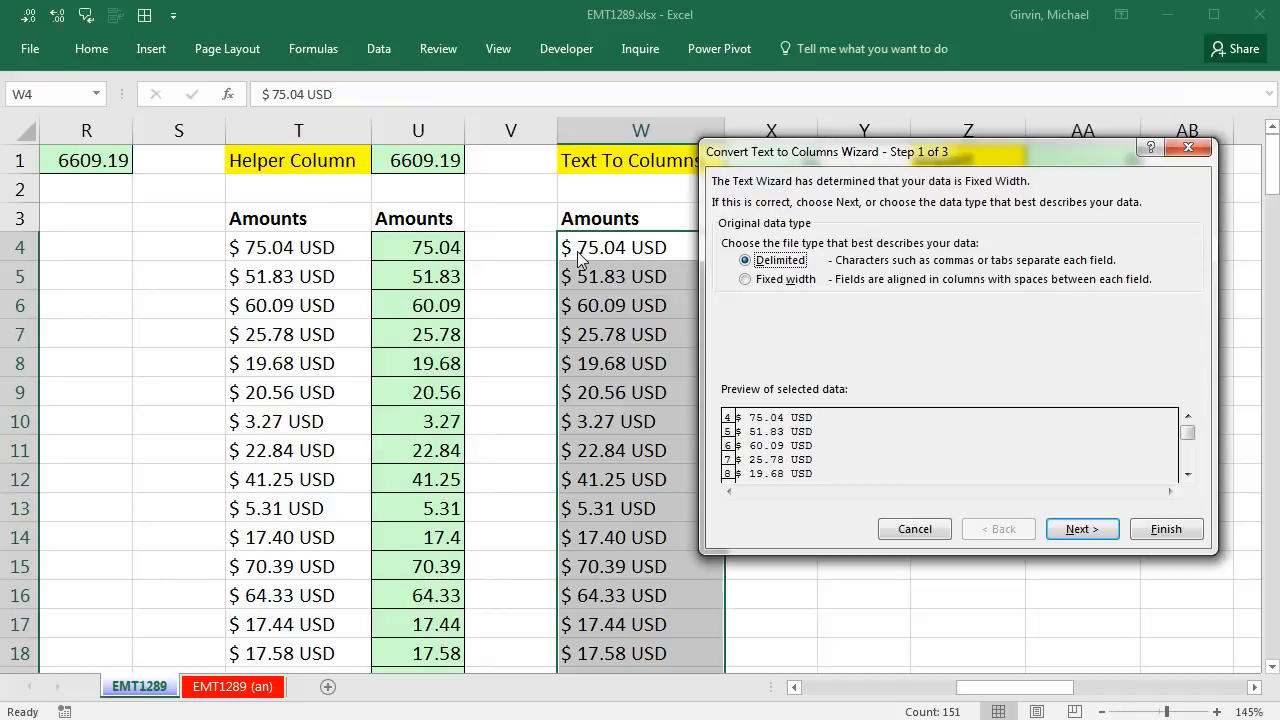
click(1080, 528)
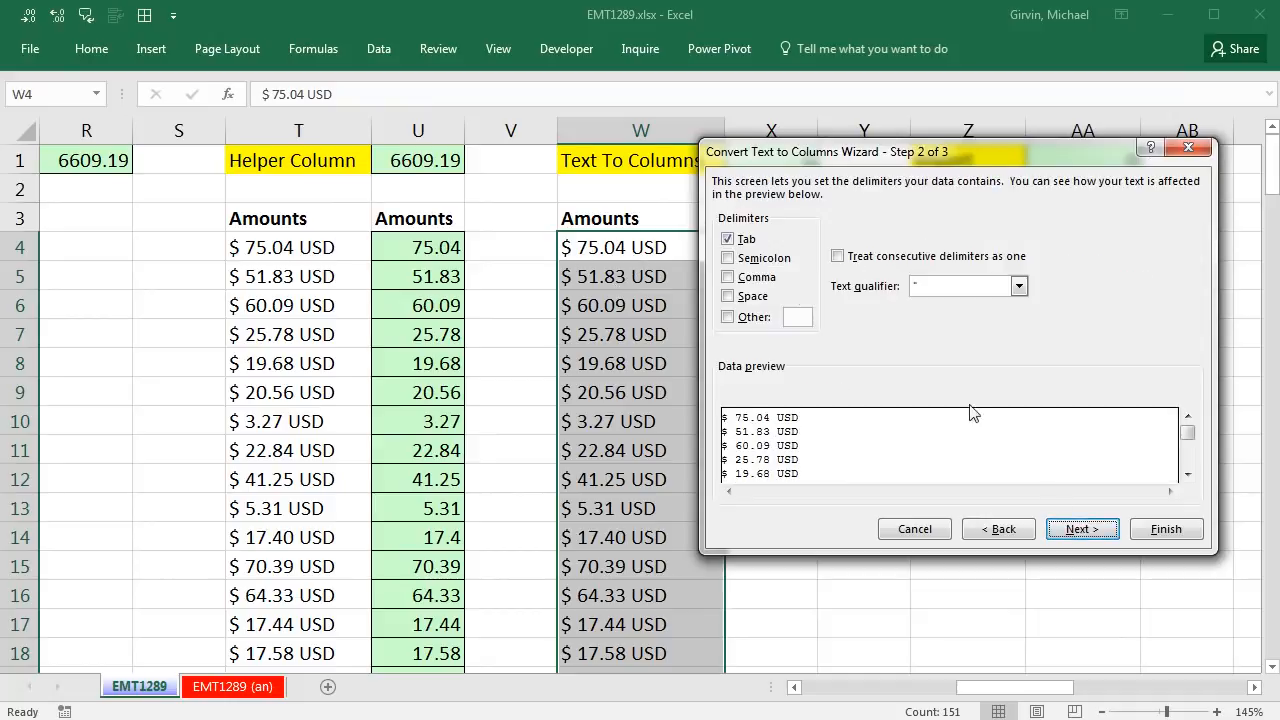
click(728, 240)
click(729, 296)
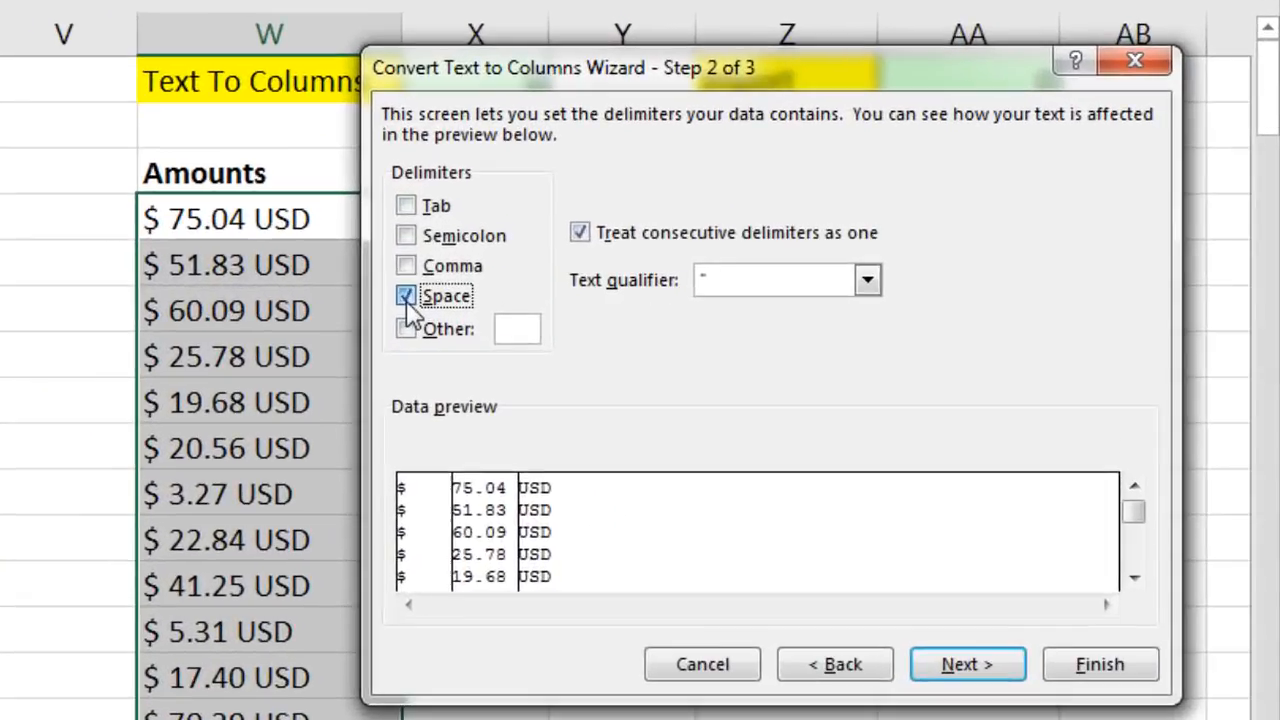
click(728, 296)
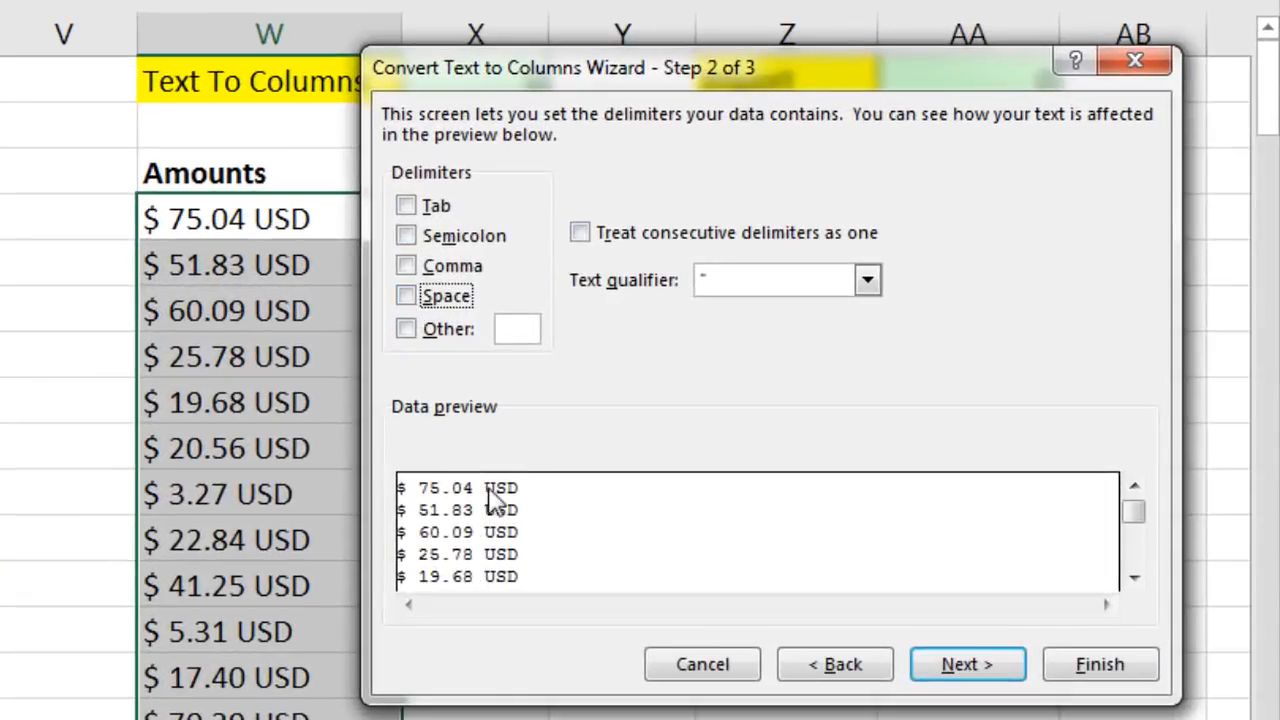
click(406, 296)
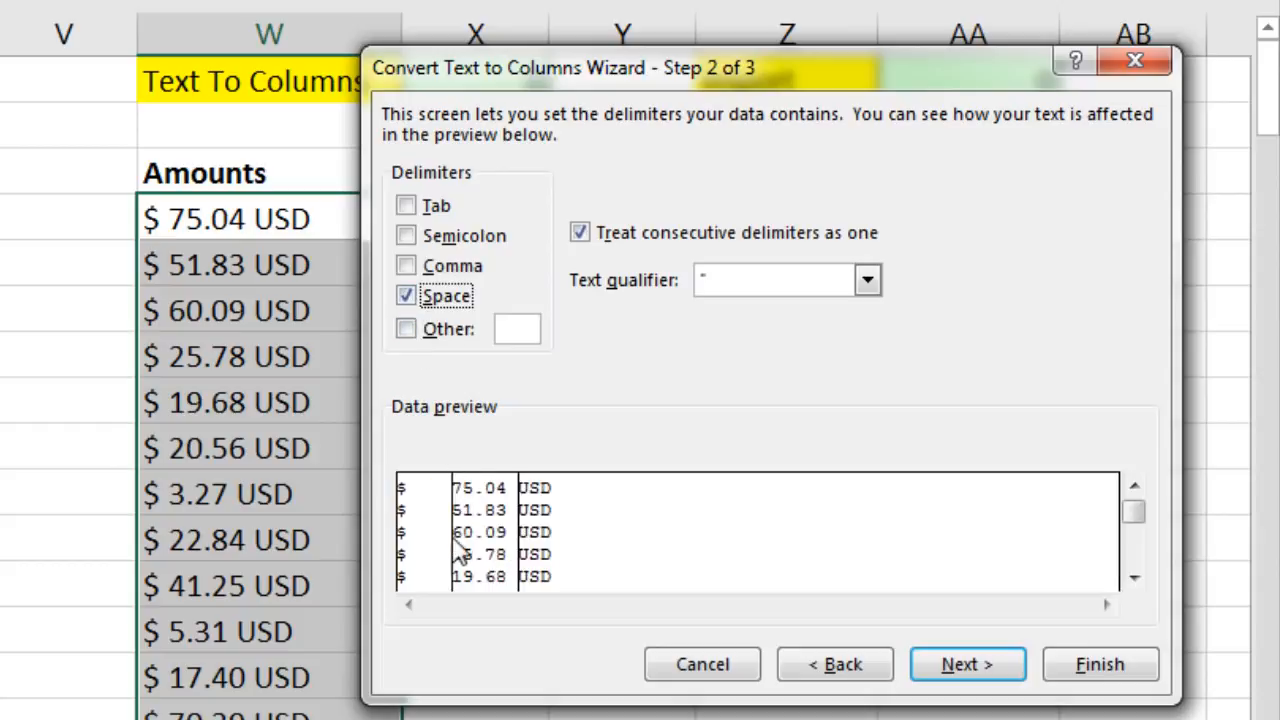
- Exclude the dollar sign column and the USD column from the Text to Columns import
click(966, 666)
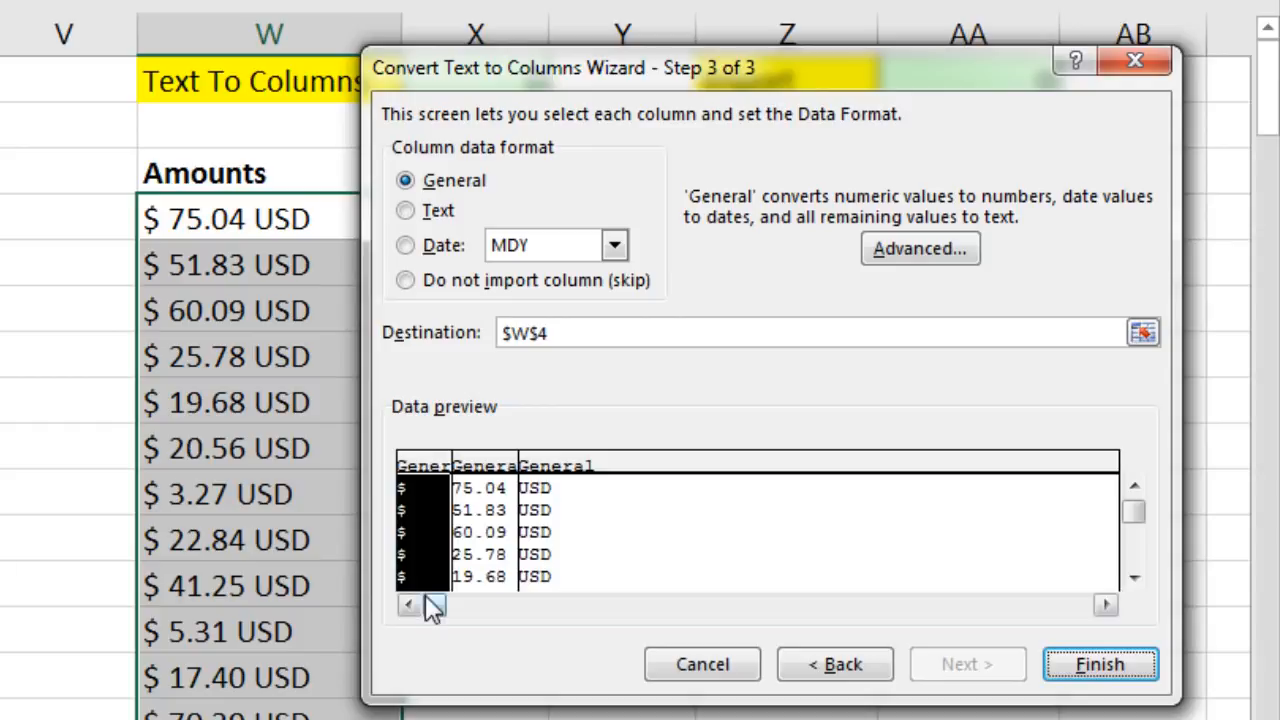
click(408, 282)
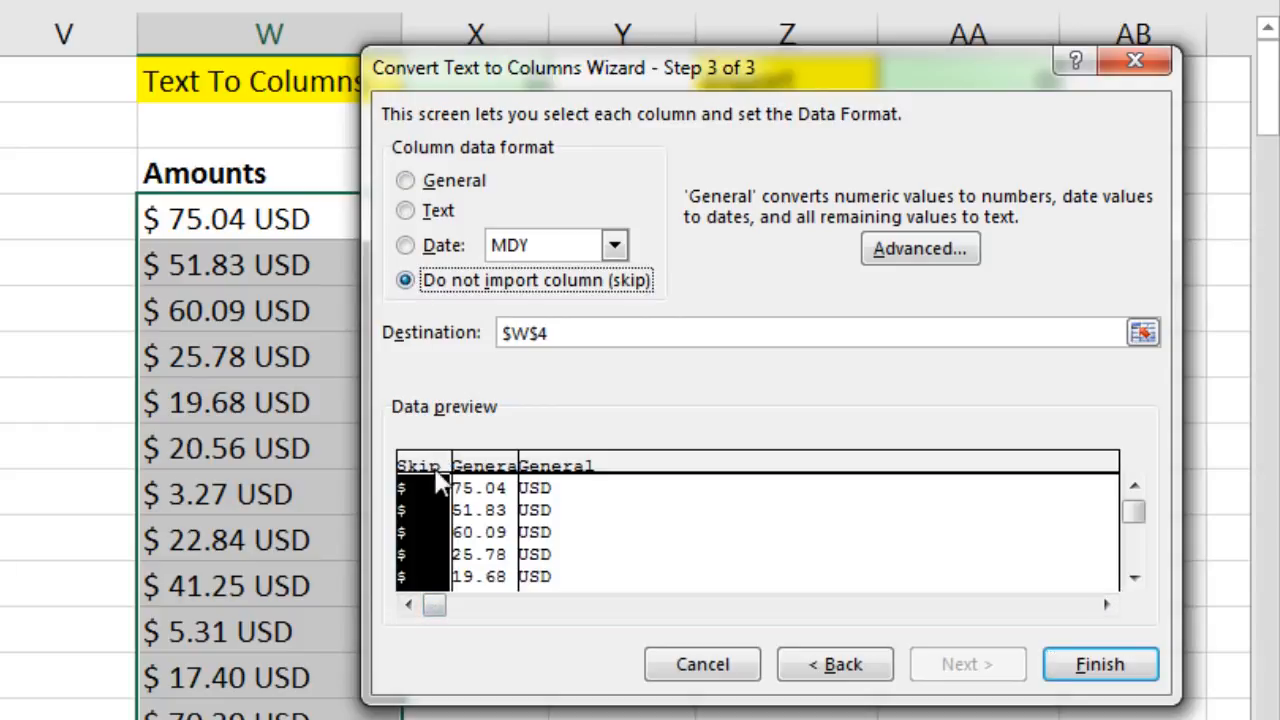
click(539, 486)
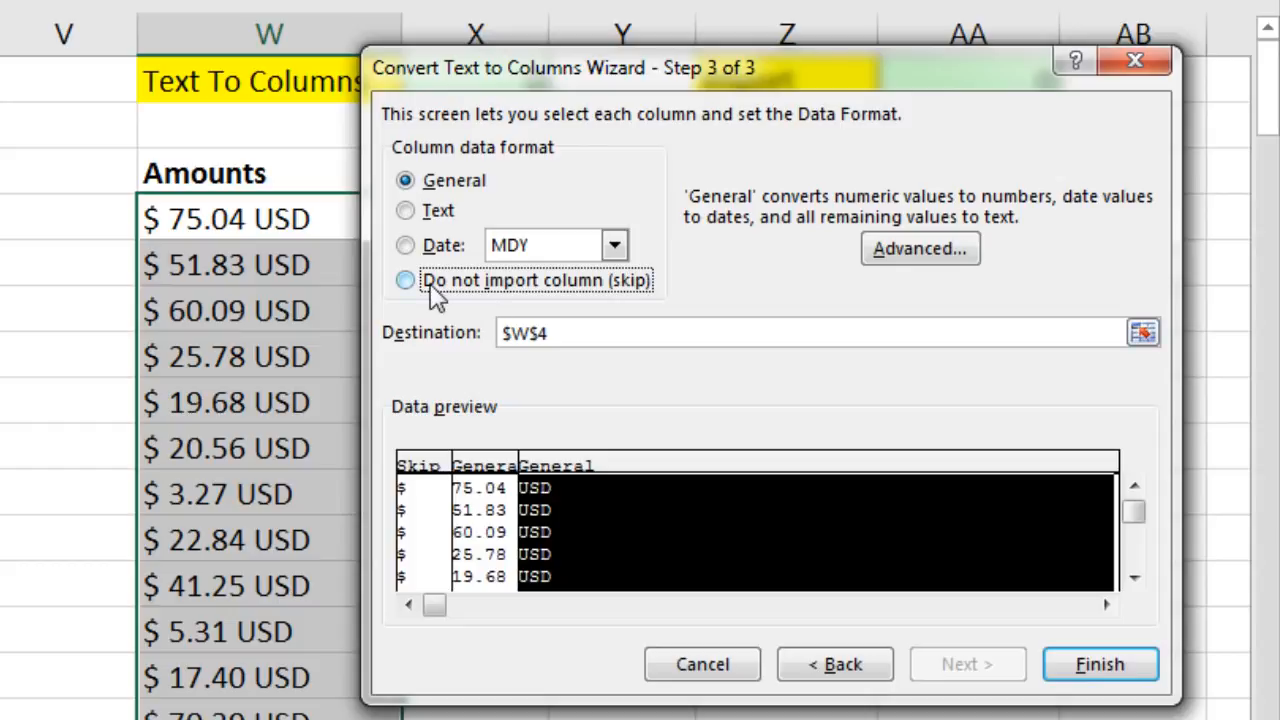
click(405, 281)
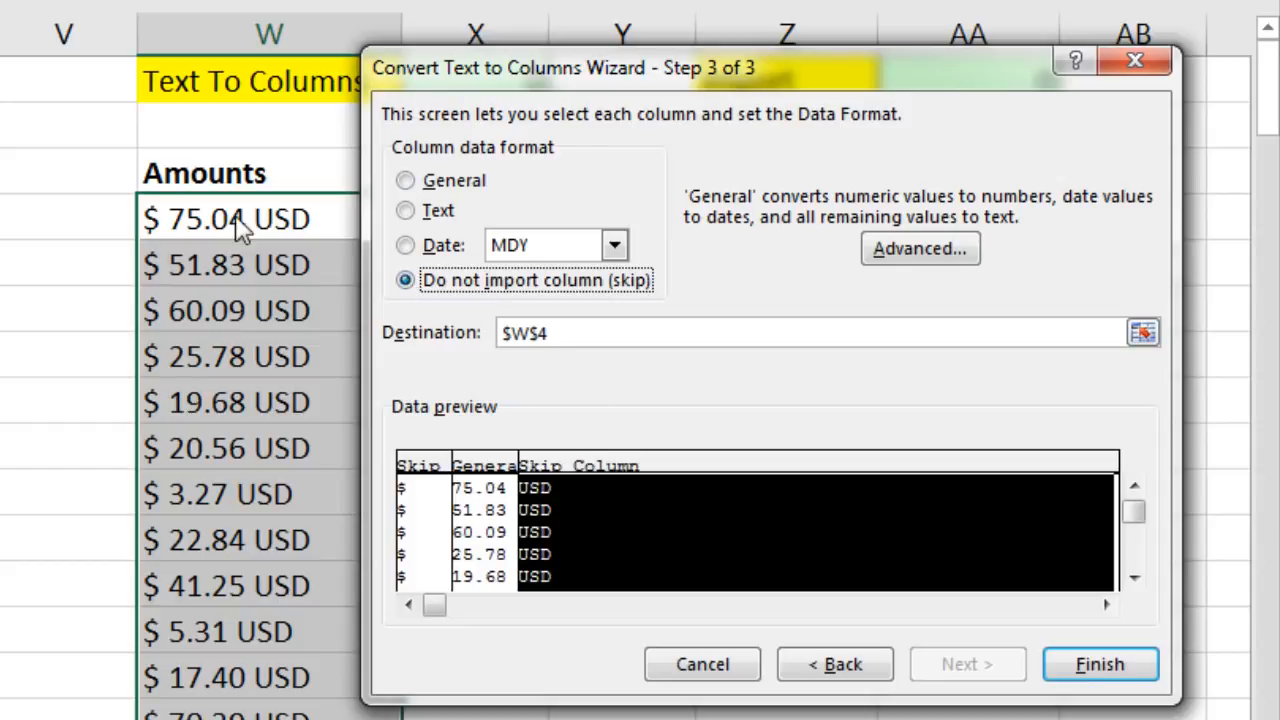
- Set the Text to Columns destination to cell X4
drag(577, 343, 455, 340)
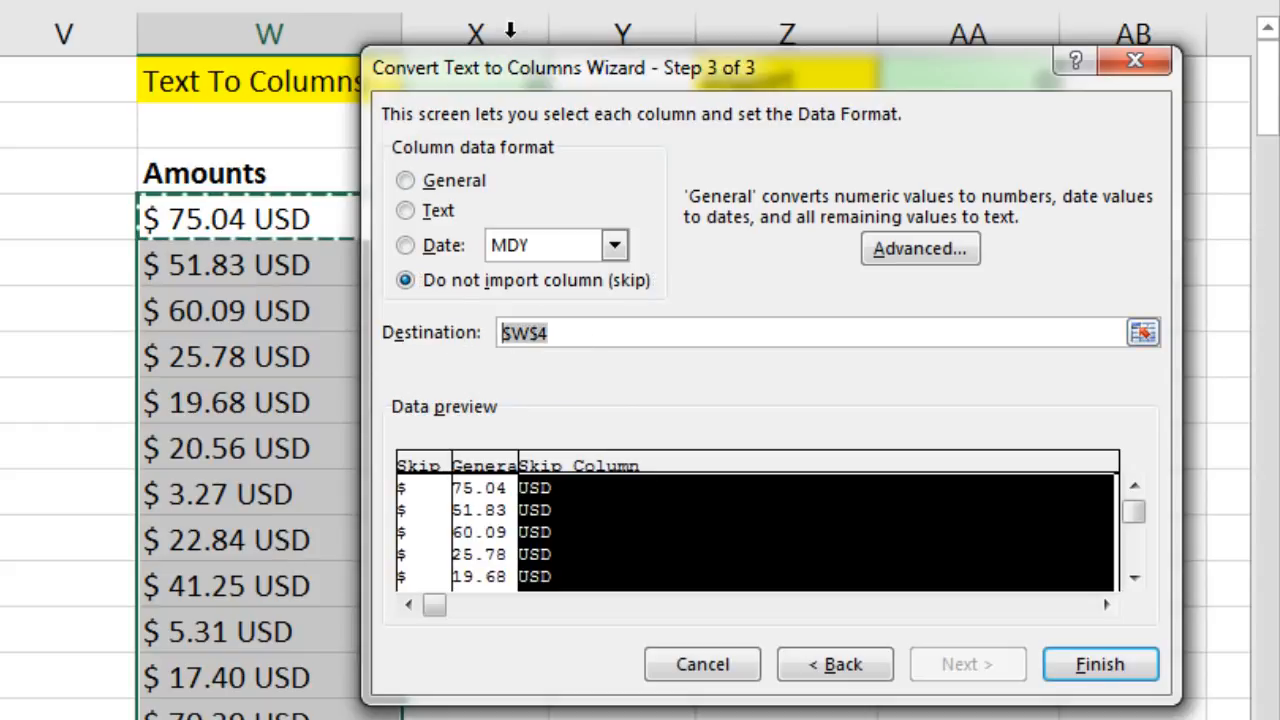
drag(504, 76, 669, 81)
click(443, 223)
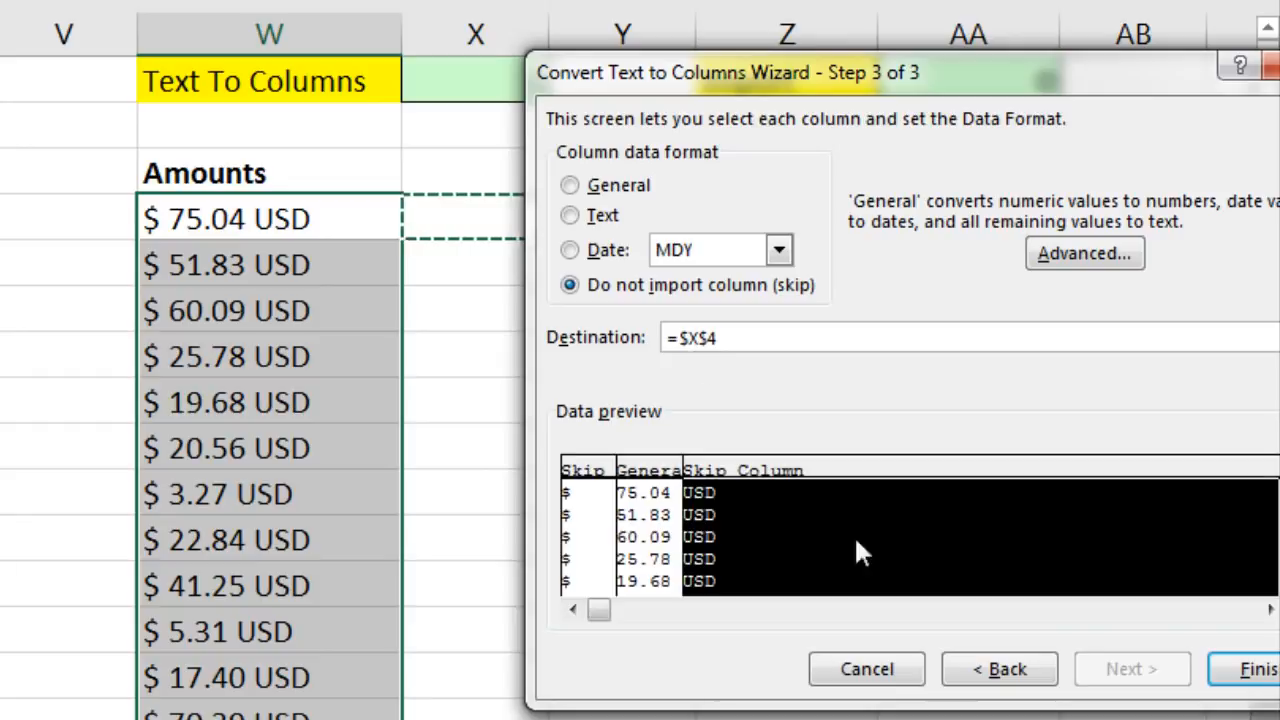
- Complete the Text to Columns conversion and check the range used by the SUM formula in X1
drag(1027, 64, 873, 37)
click(1119, 643)
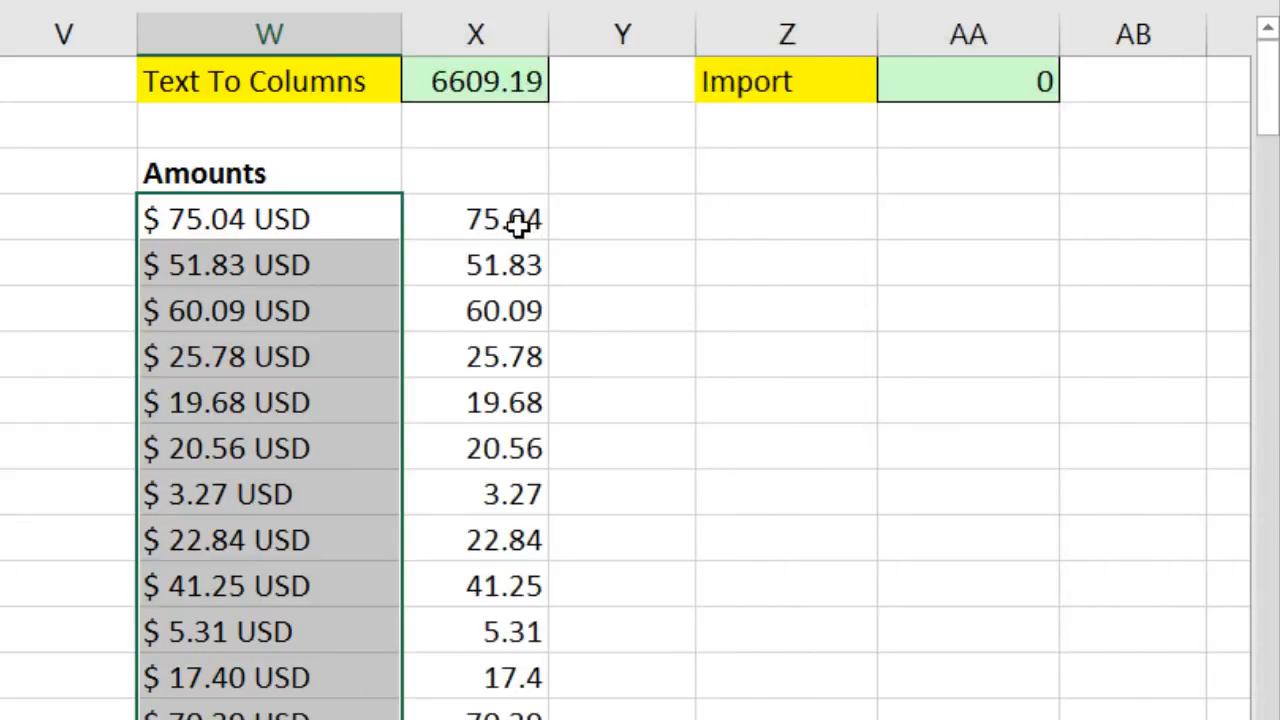
double_click(488, 88)
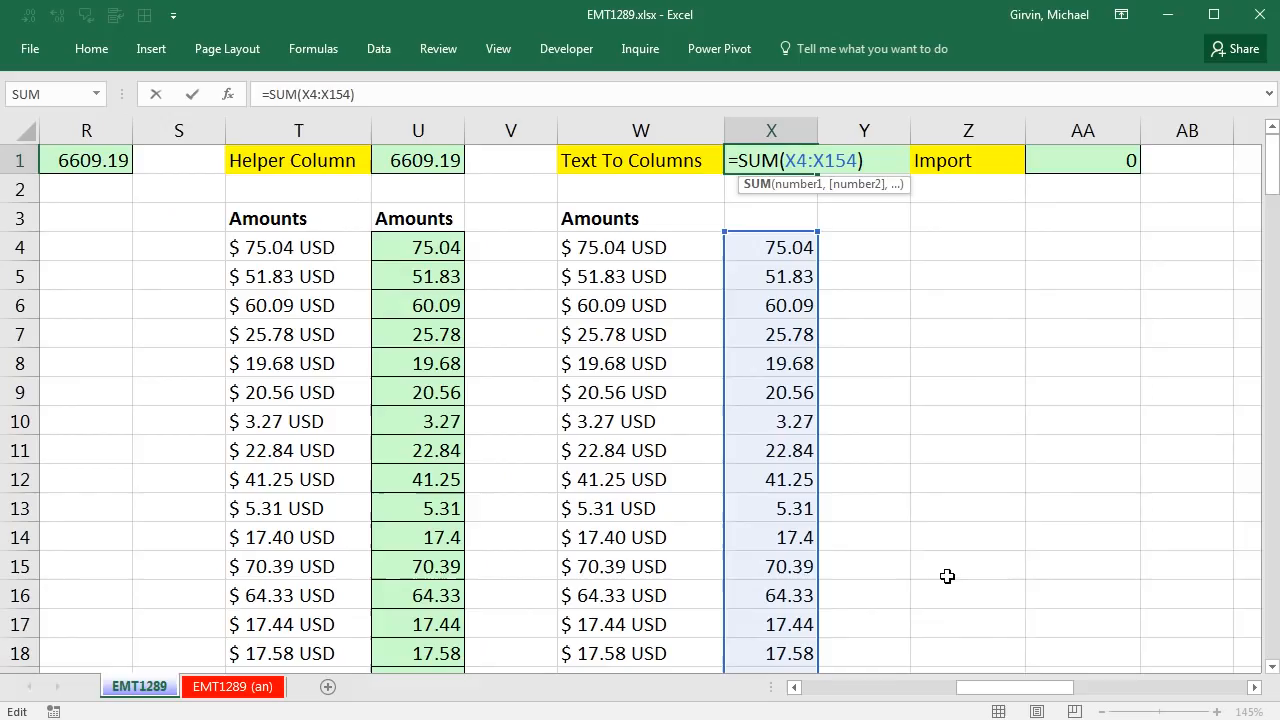
key(Escape)
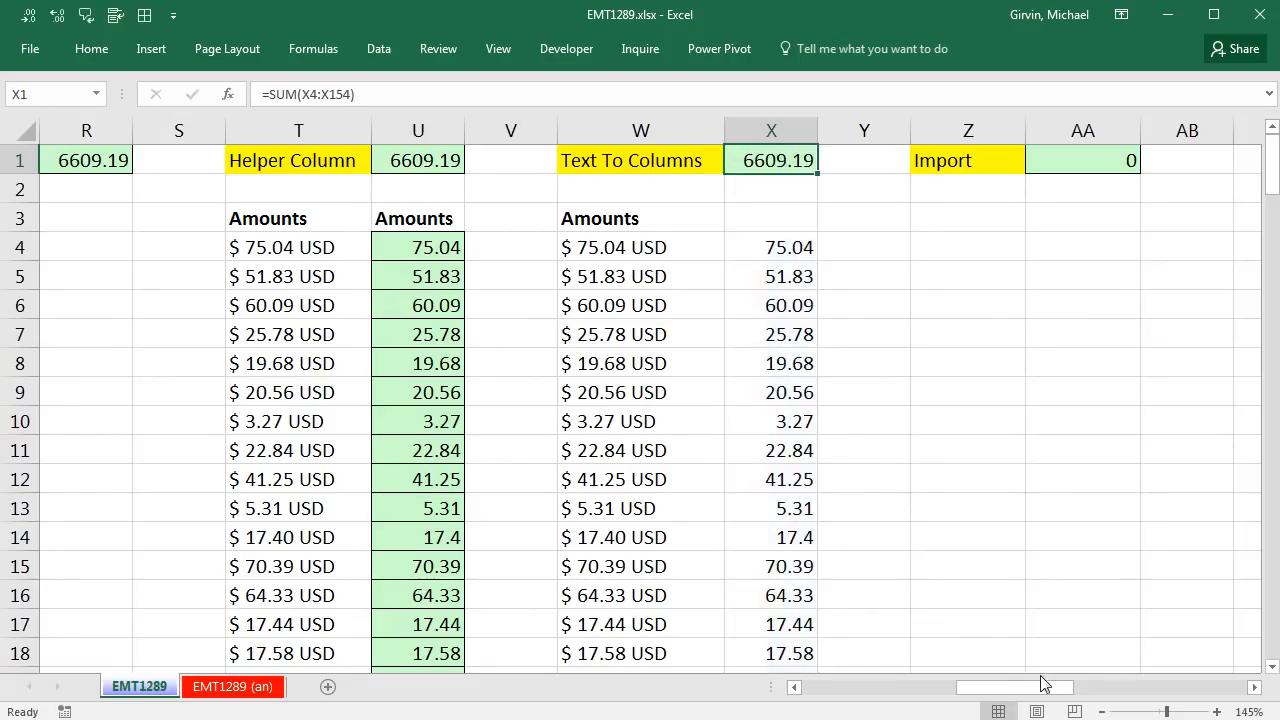
- Review the question about the downloaded files in column A and select cell AA3 in the Import section
click(1256, 688)
drag(1077, 688, 850, 690)
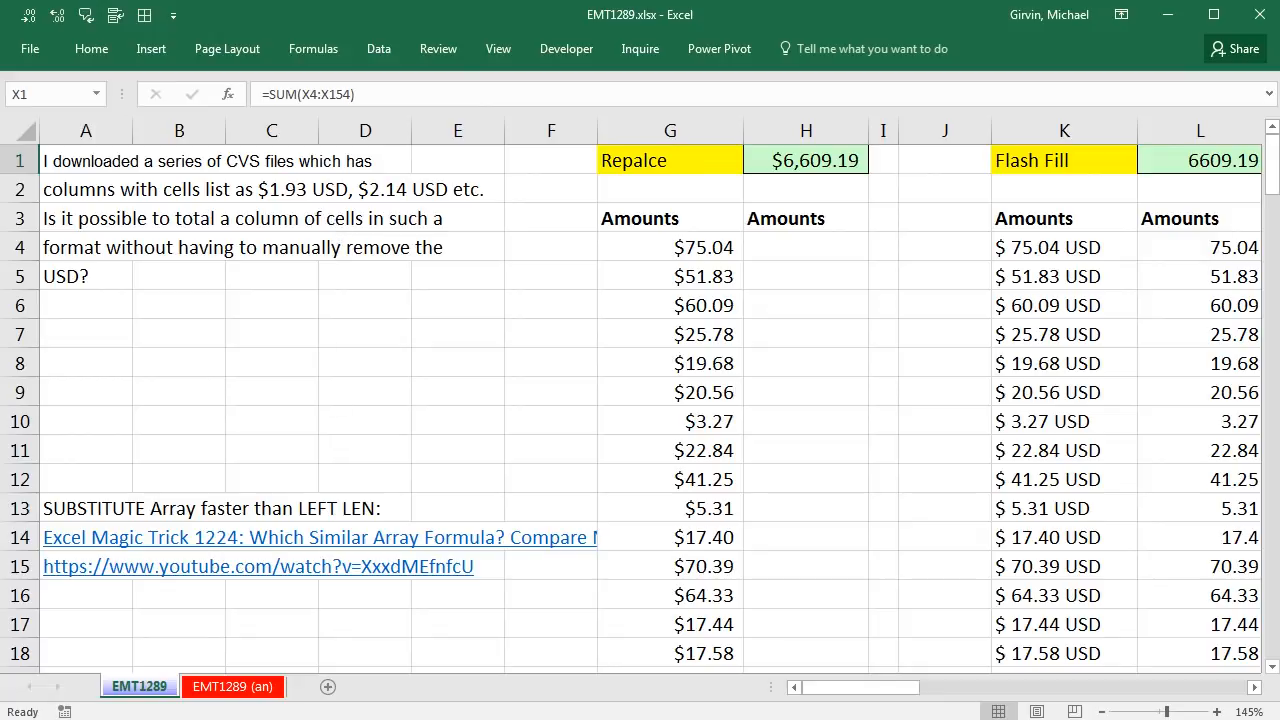
drag(871, 692, 1090, 700)
click(537, 214)
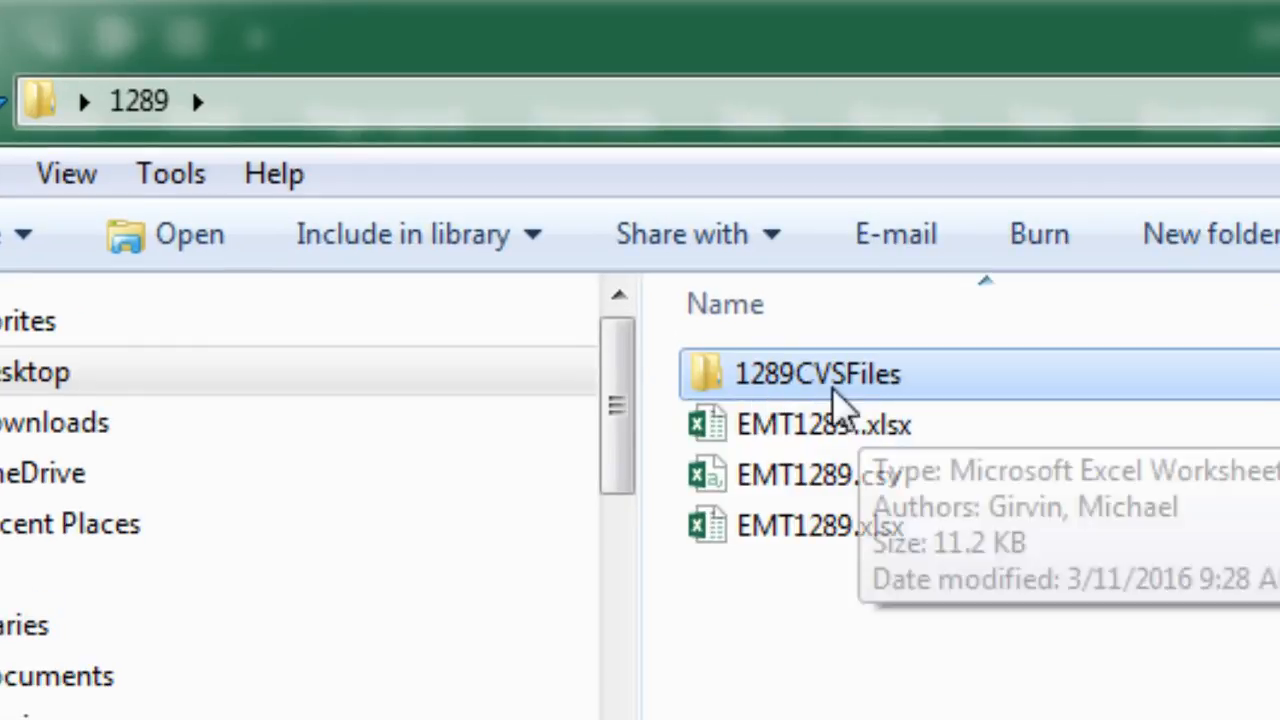
- Look inside the 1289CVSFiles folder, view the amounts in USDFile01.csv, and close that file
double_click(830, 386)
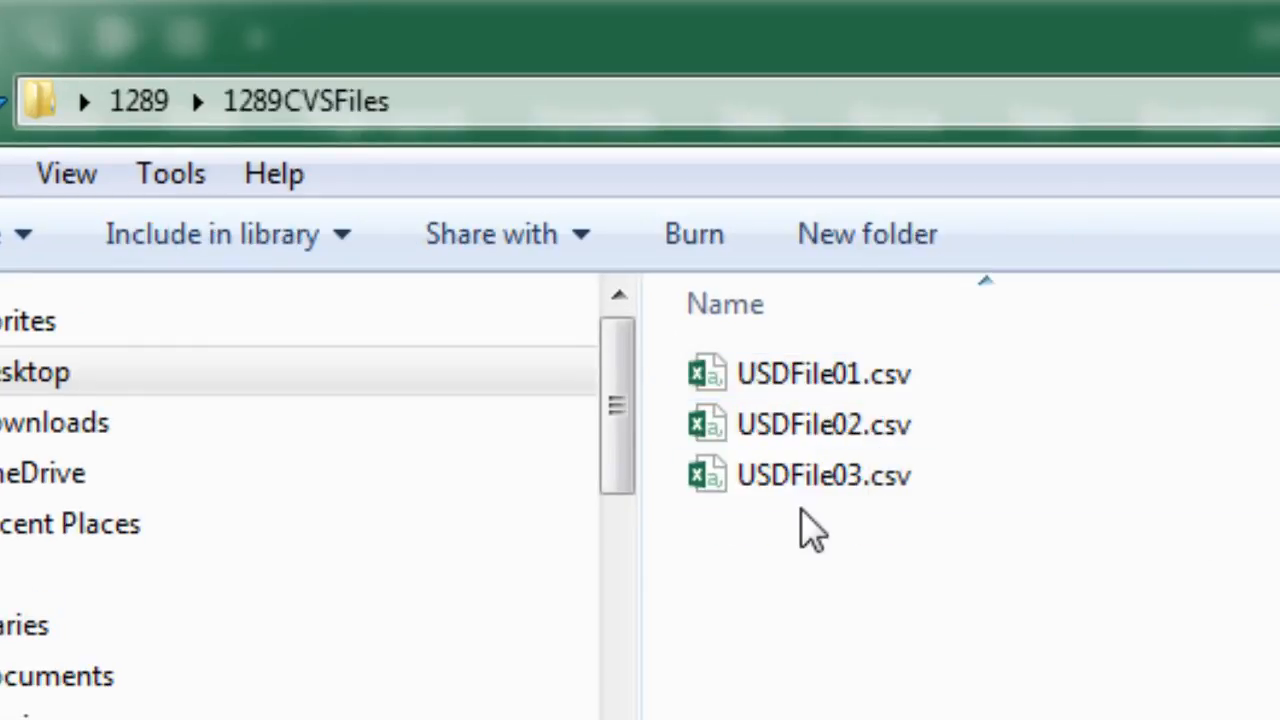
click(780, 386)
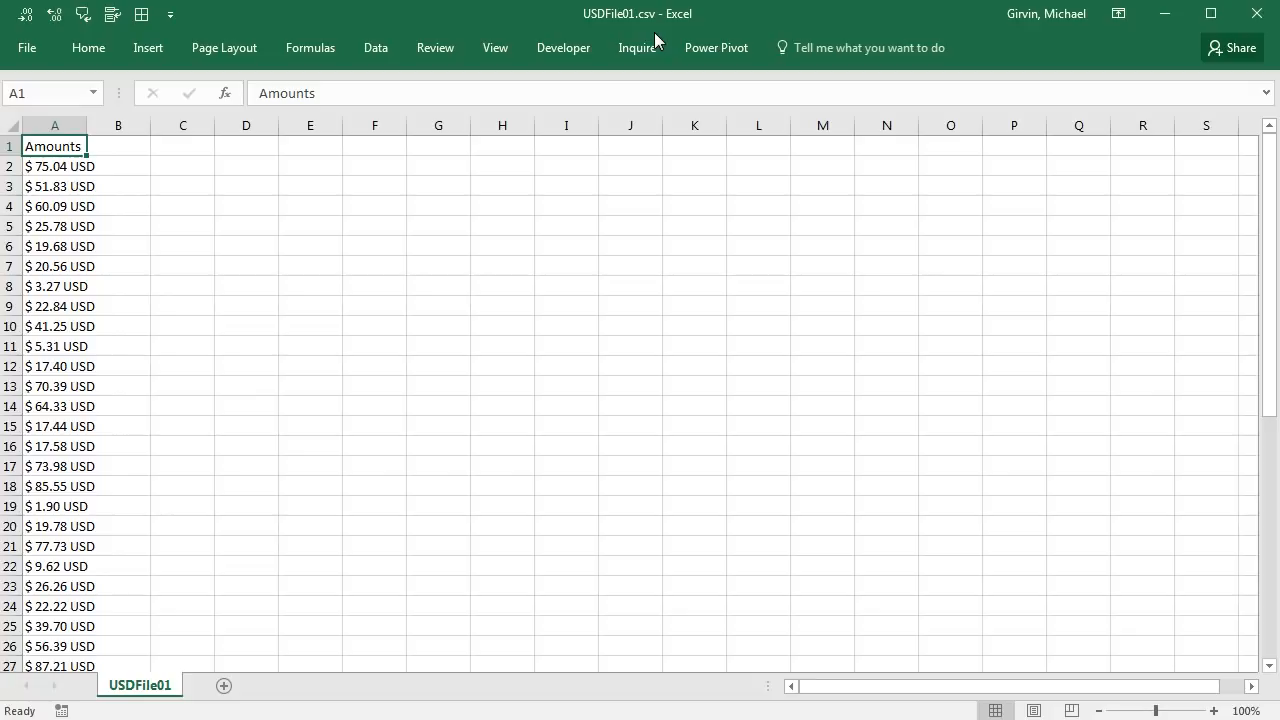
click(1268, 22)
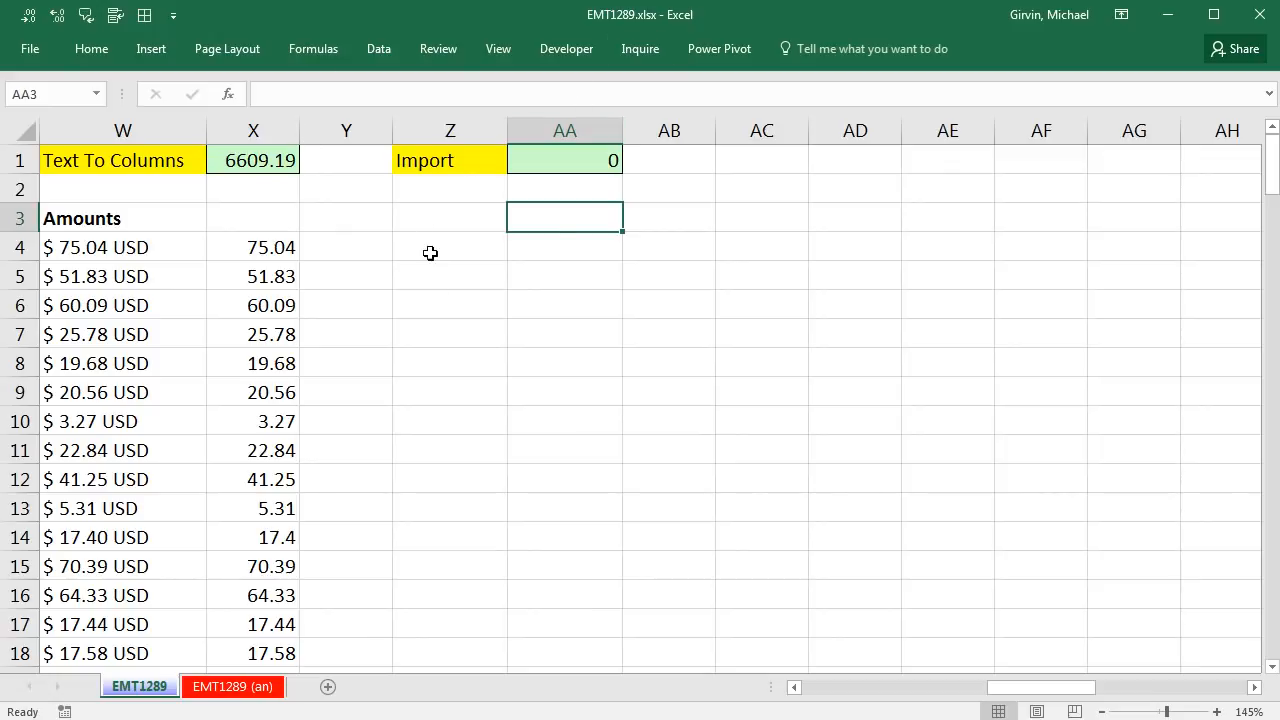
- Create a new query from the folder 1289CVSFiles, located inside the 1289 folder on the desktop
click(380, 51)
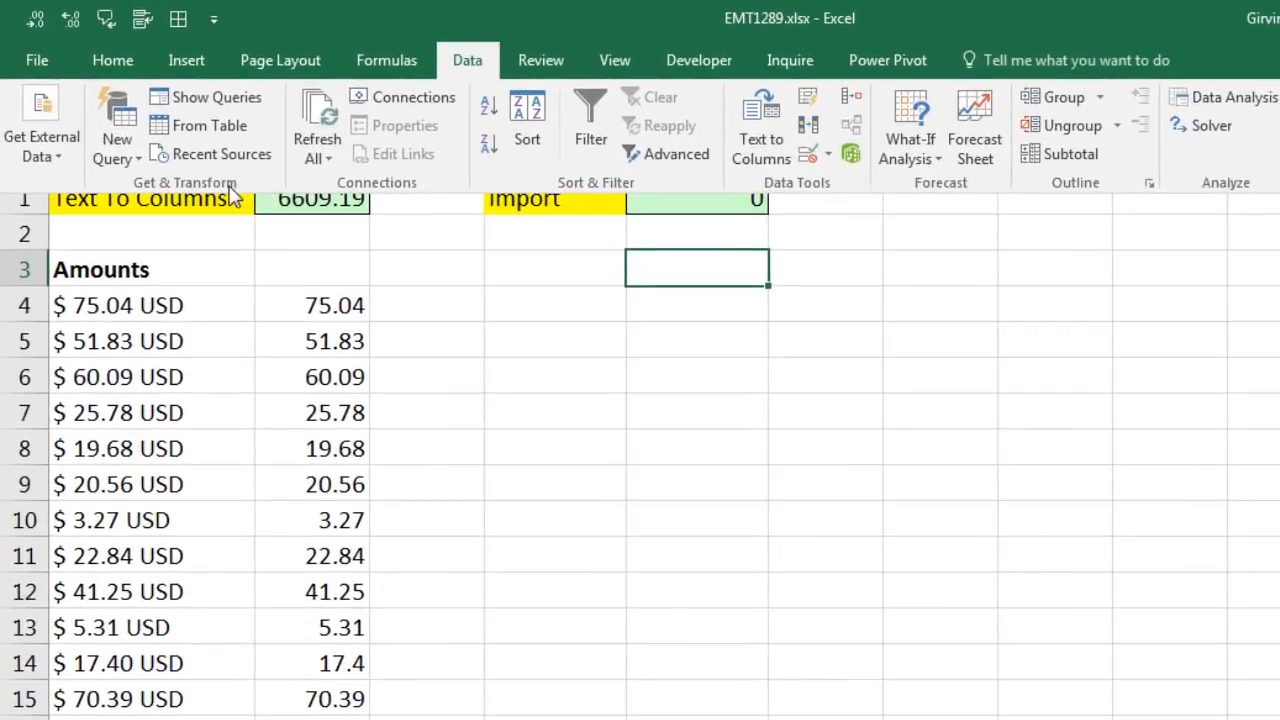
click(117, 150)
mouse_move(277, 206)
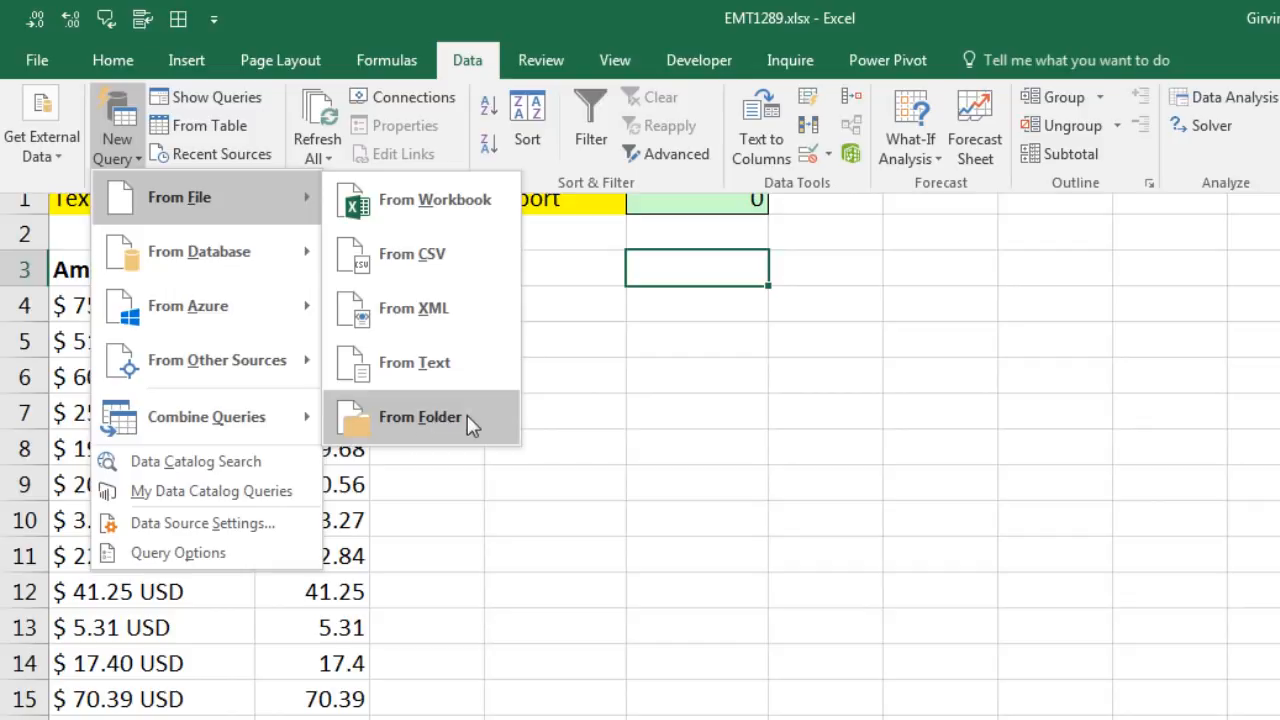
click(448, 418)
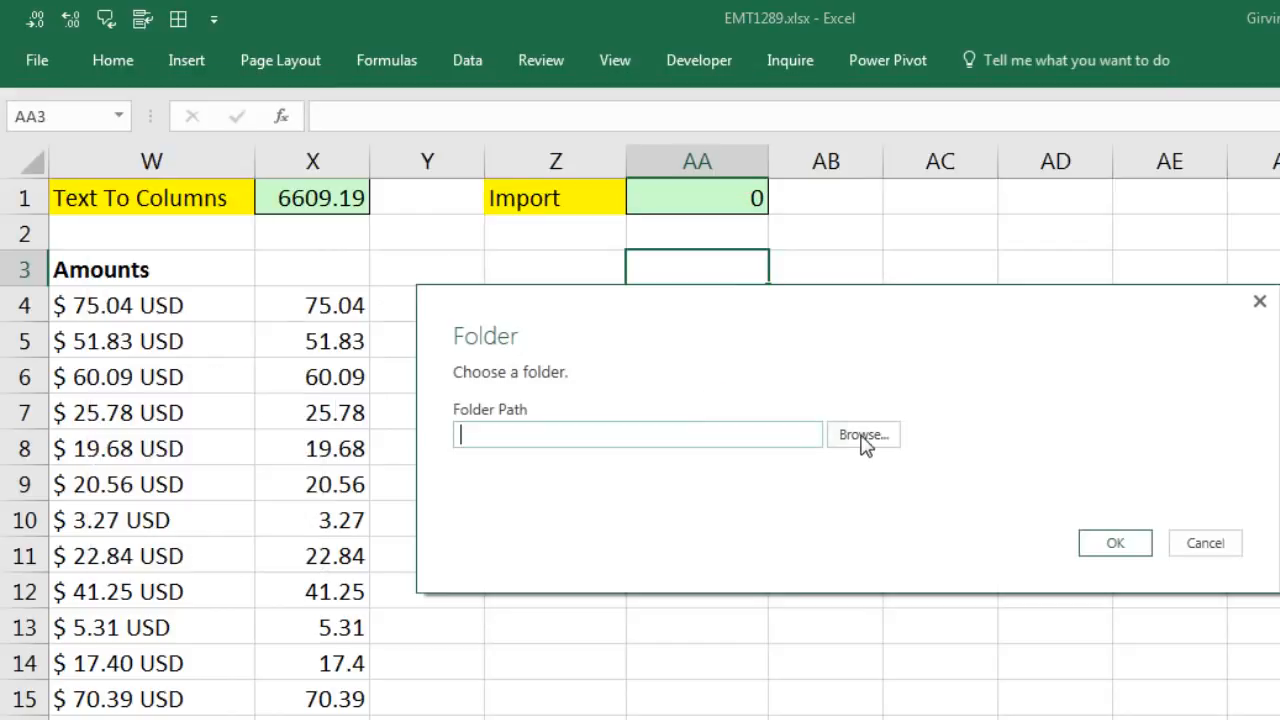
click(862, 446)
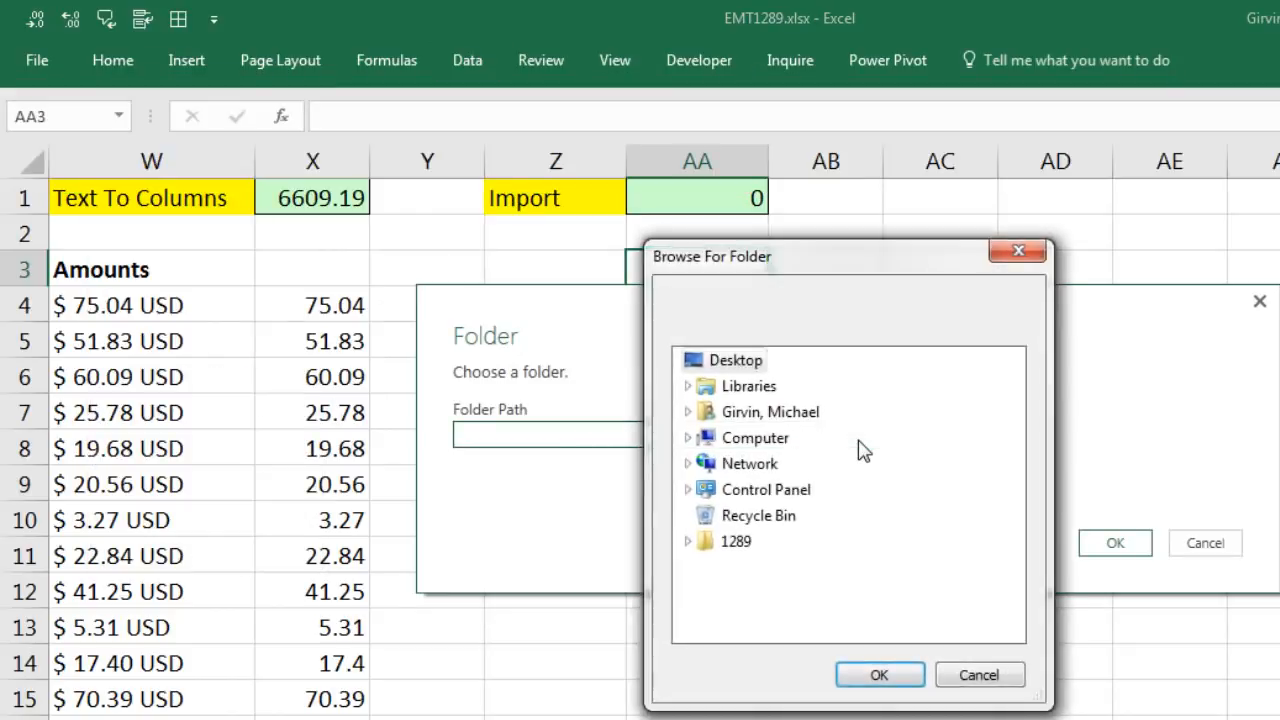
click(689, 541)
click(752, 568)
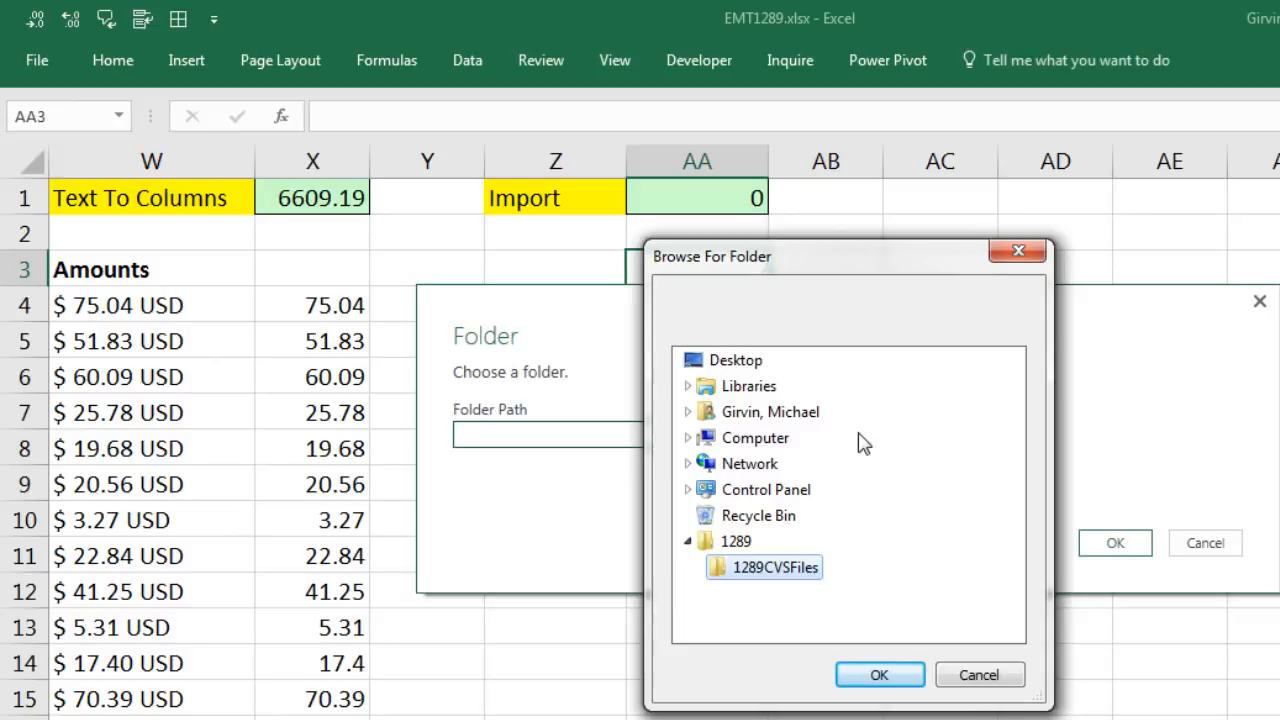
click(879, 676)
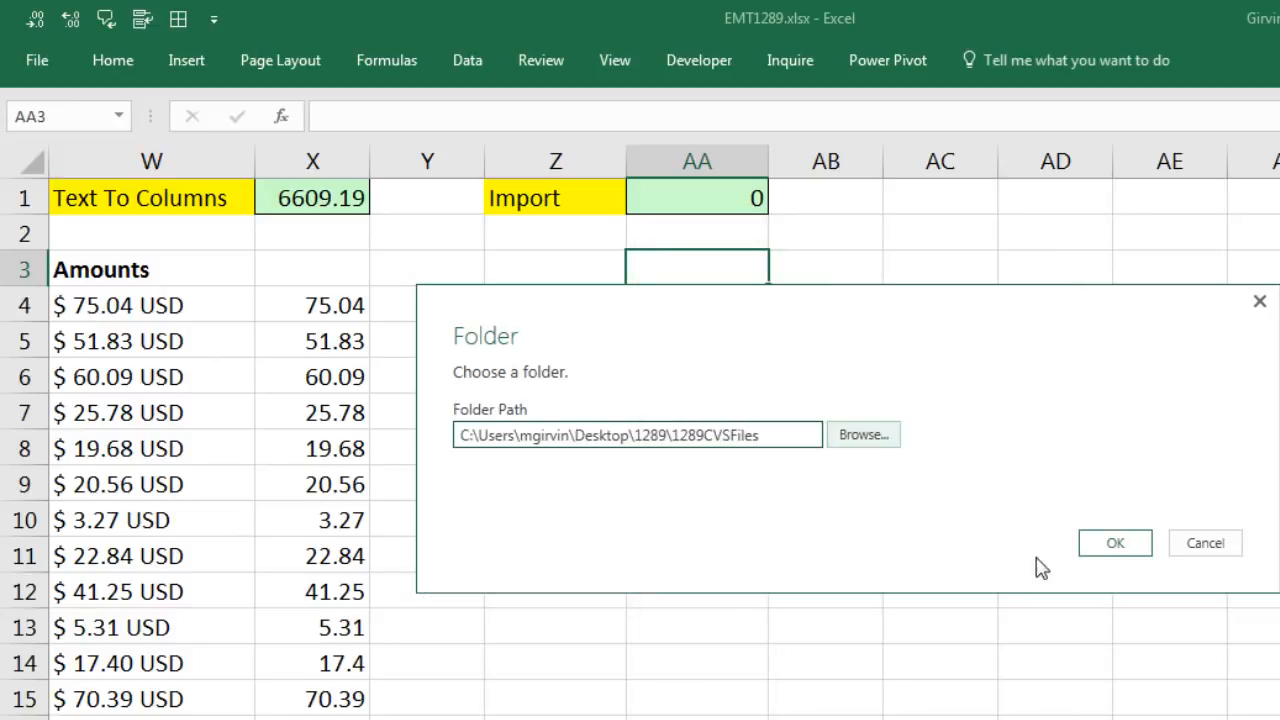
click(1100, 546)
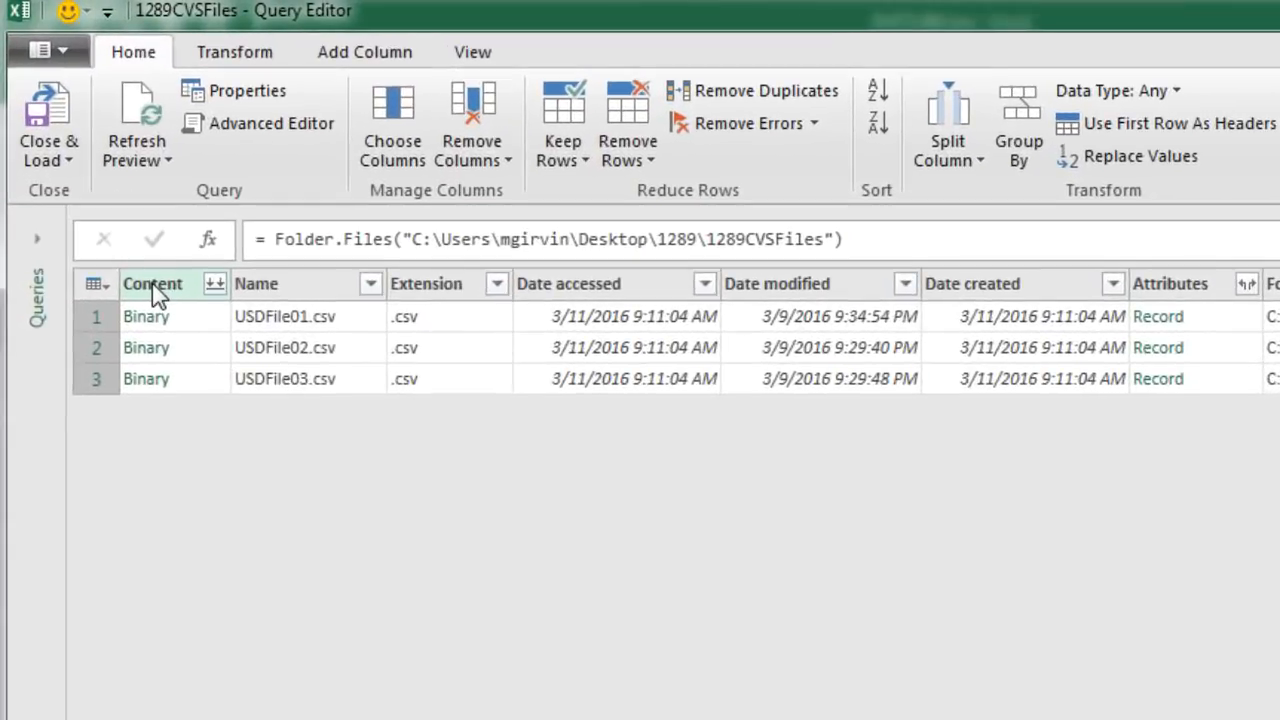
- Remove all query columns except Content and combine the binary files into one table
click(152, 283)
right_click(152, 283)
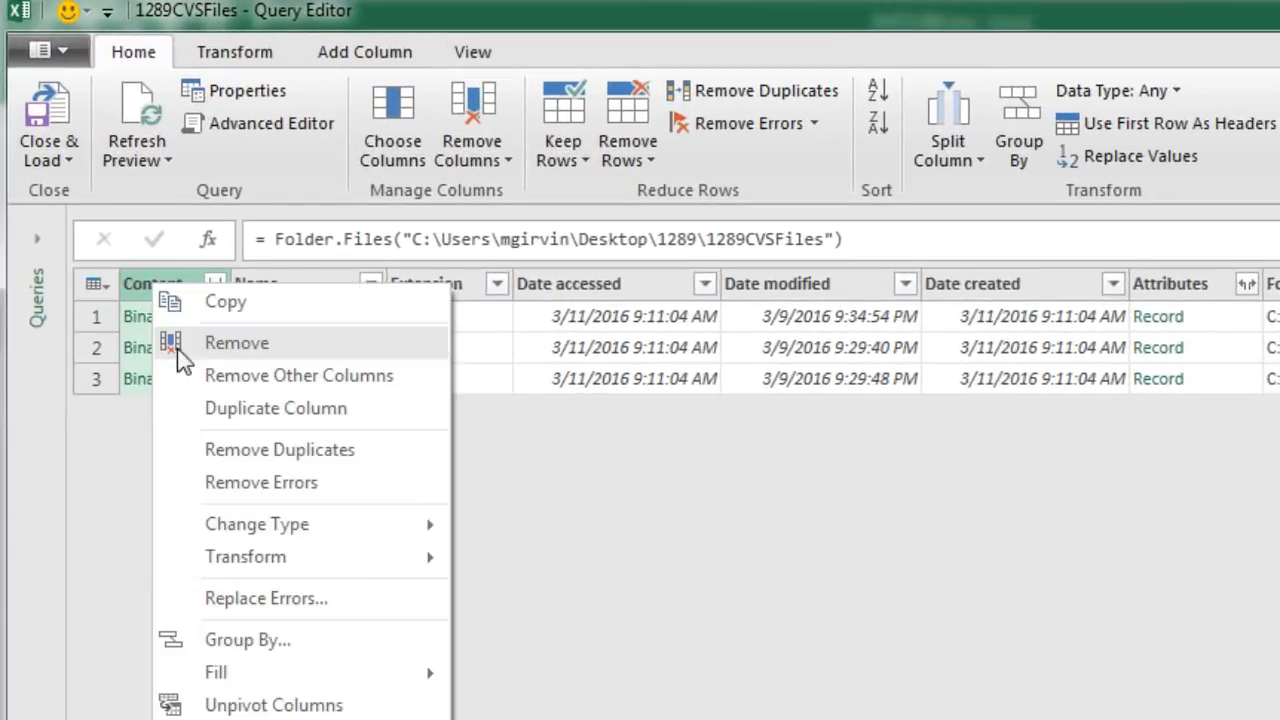
click(222, 384)
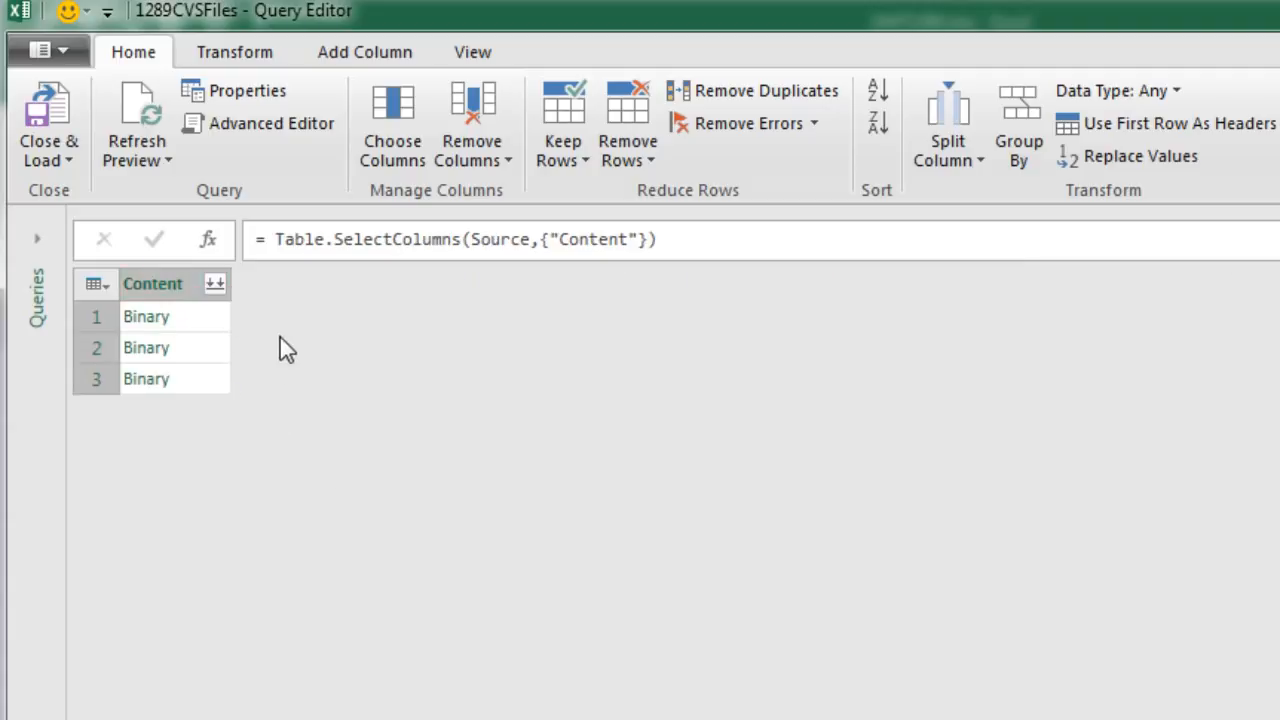
click(215, 285)
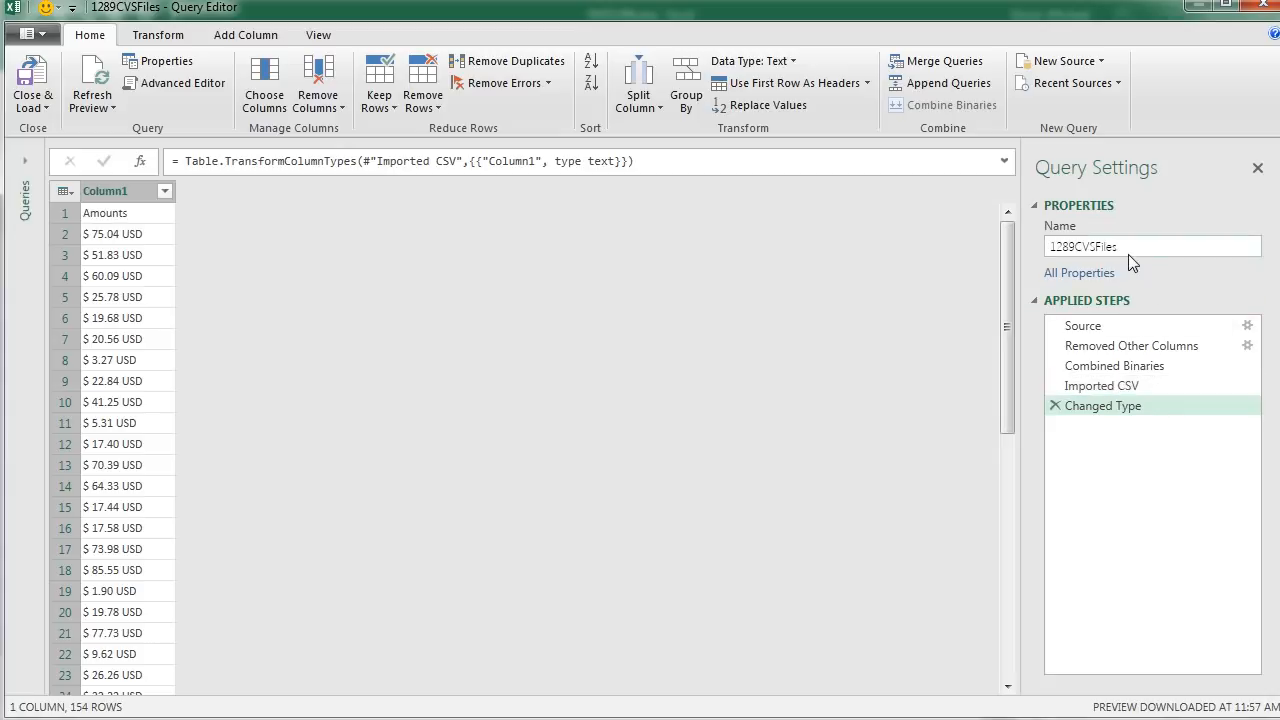
- Rename the query CSVImportFiles01 and use the first row as the column headers
drag(1127, 245, 1029, 240)
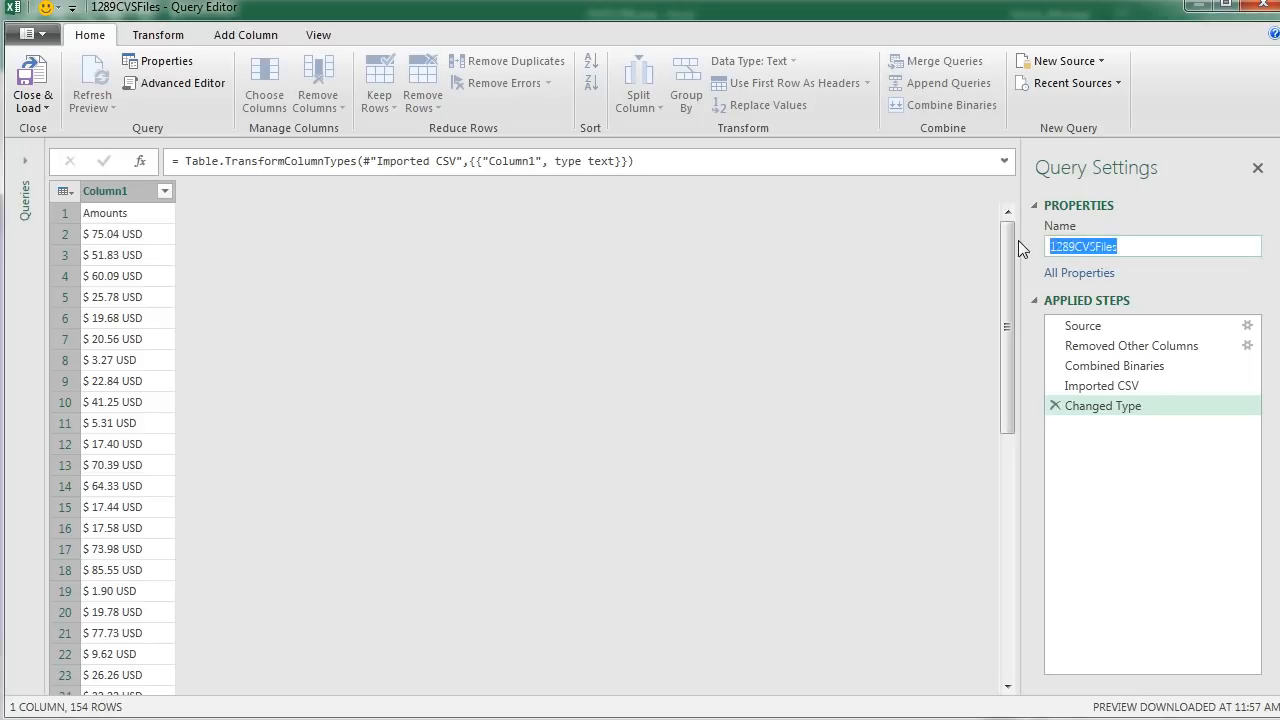
text(CSVImportFiles01)
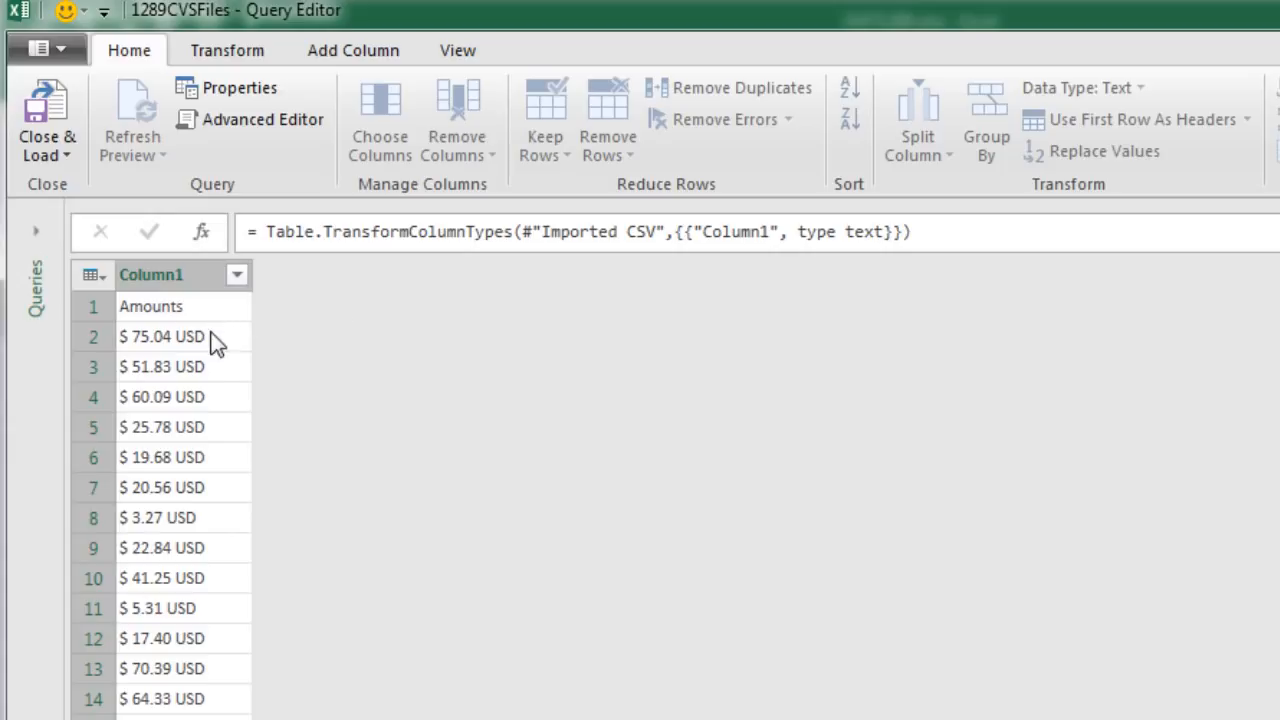
click(104, 280)
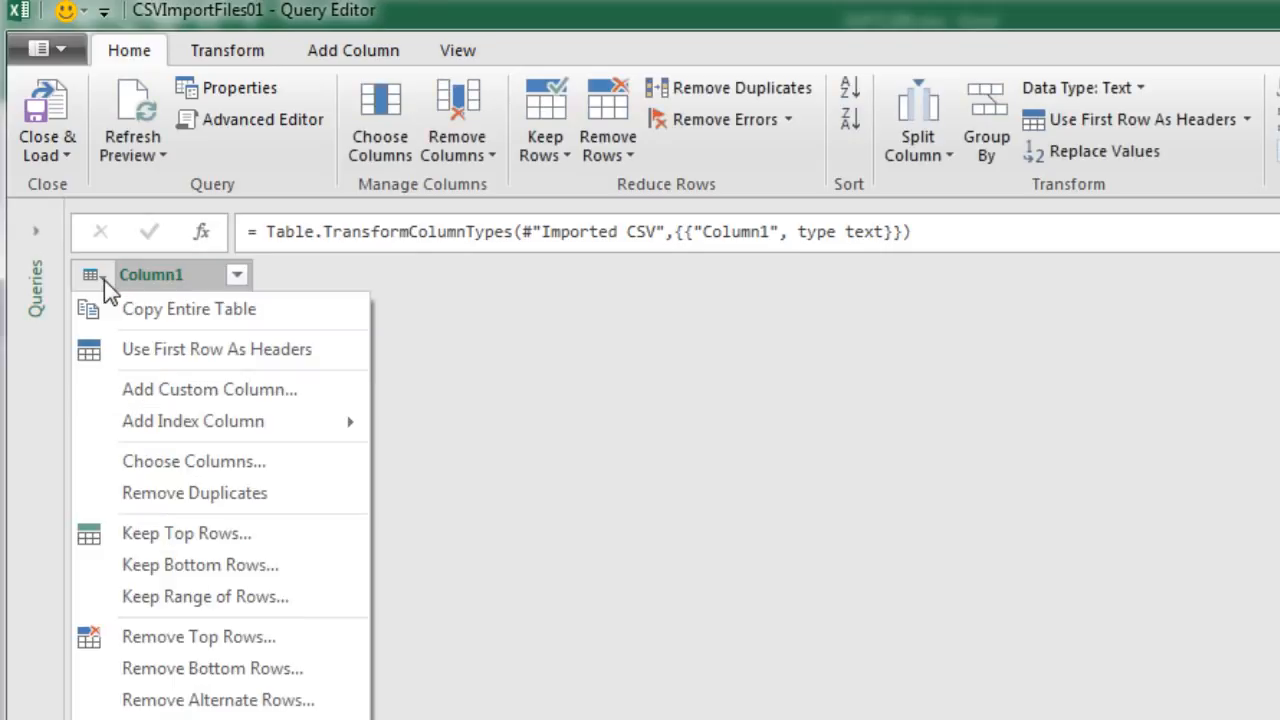
click(155, 360)
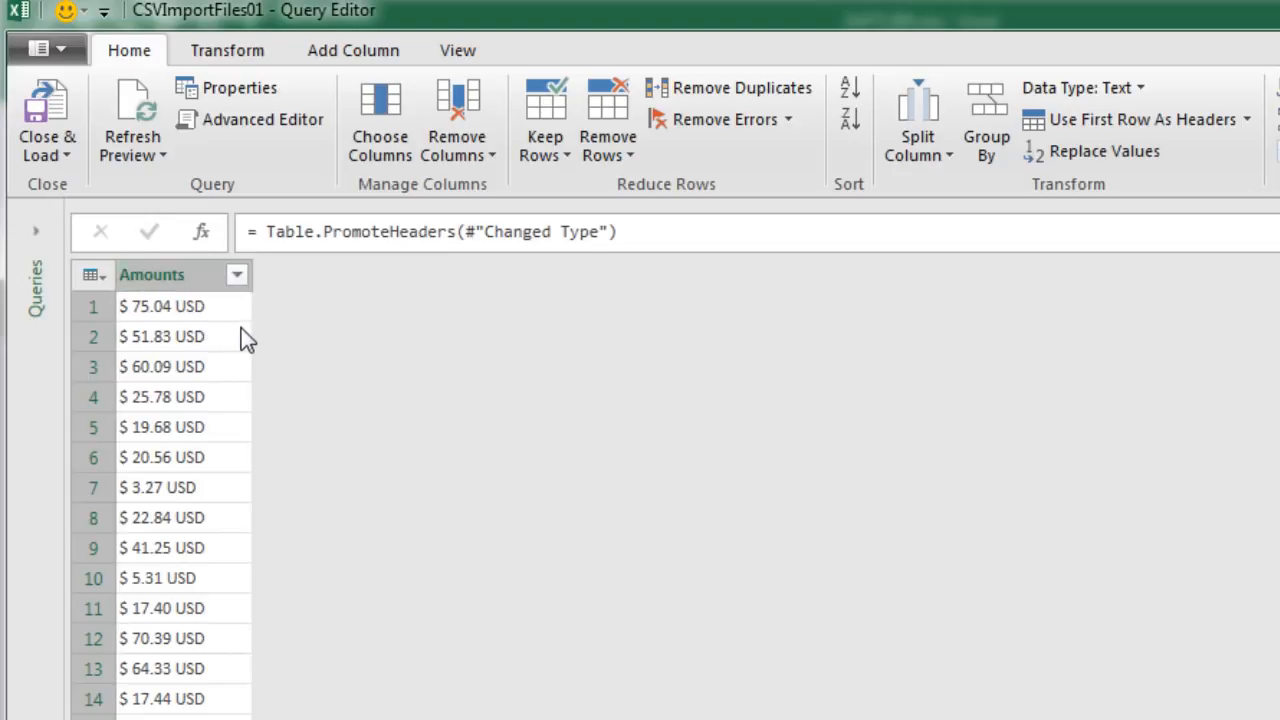
- Filter the repeated "Amounts" header entries out of the Amounts column
click(237, 274)
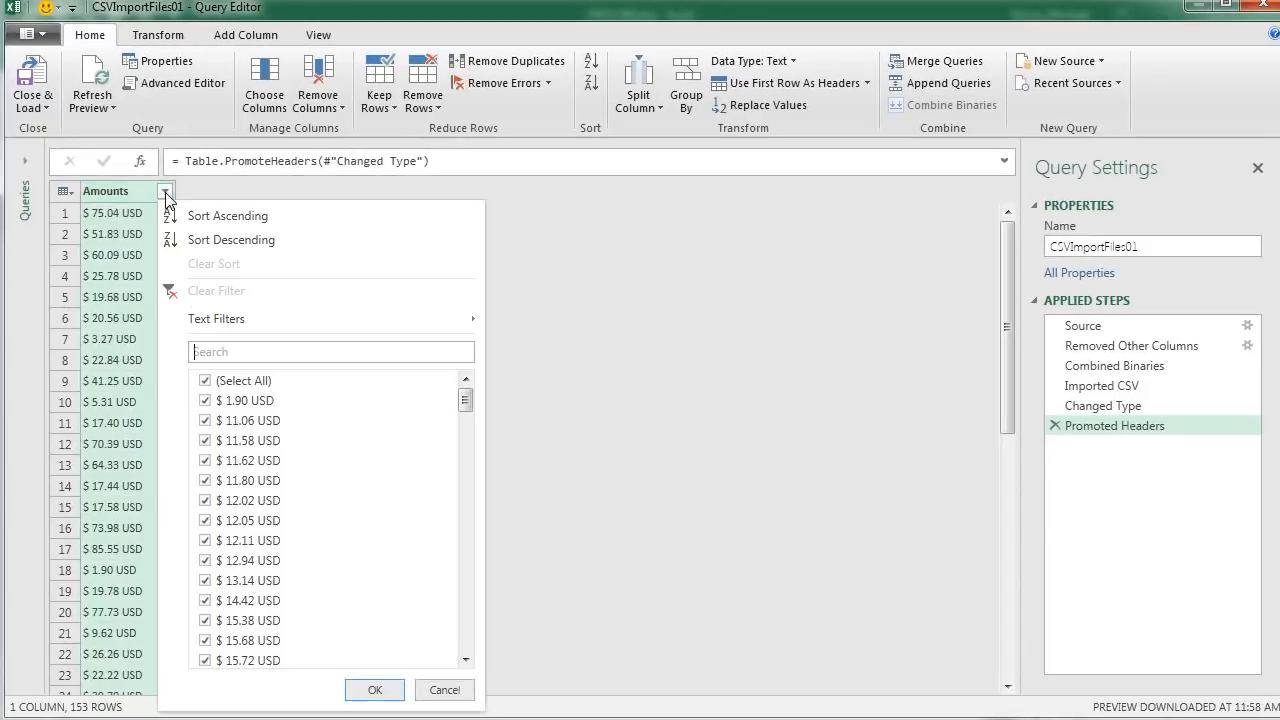
drag(465, 397, 460, 670)
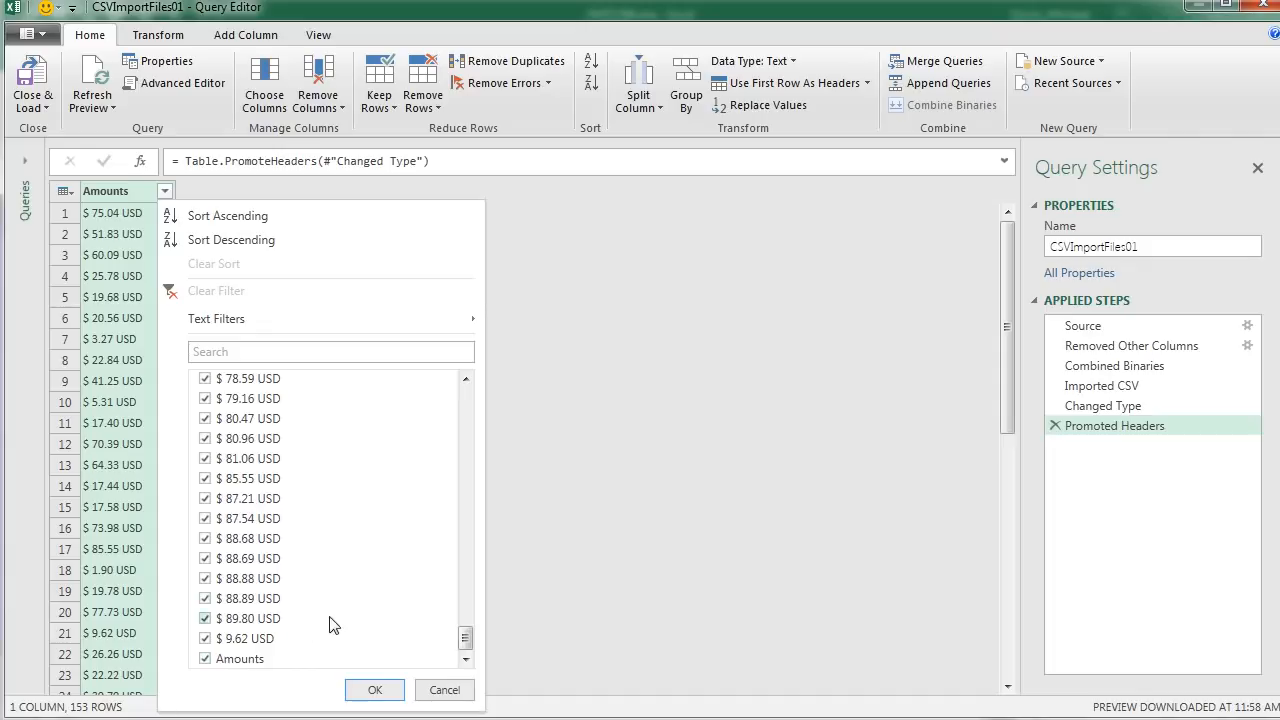
click(204, 660)
click(380, 690)
- Replace "USD" with nothing in the Amounts column and set its data type to Currency
click(124, 195)
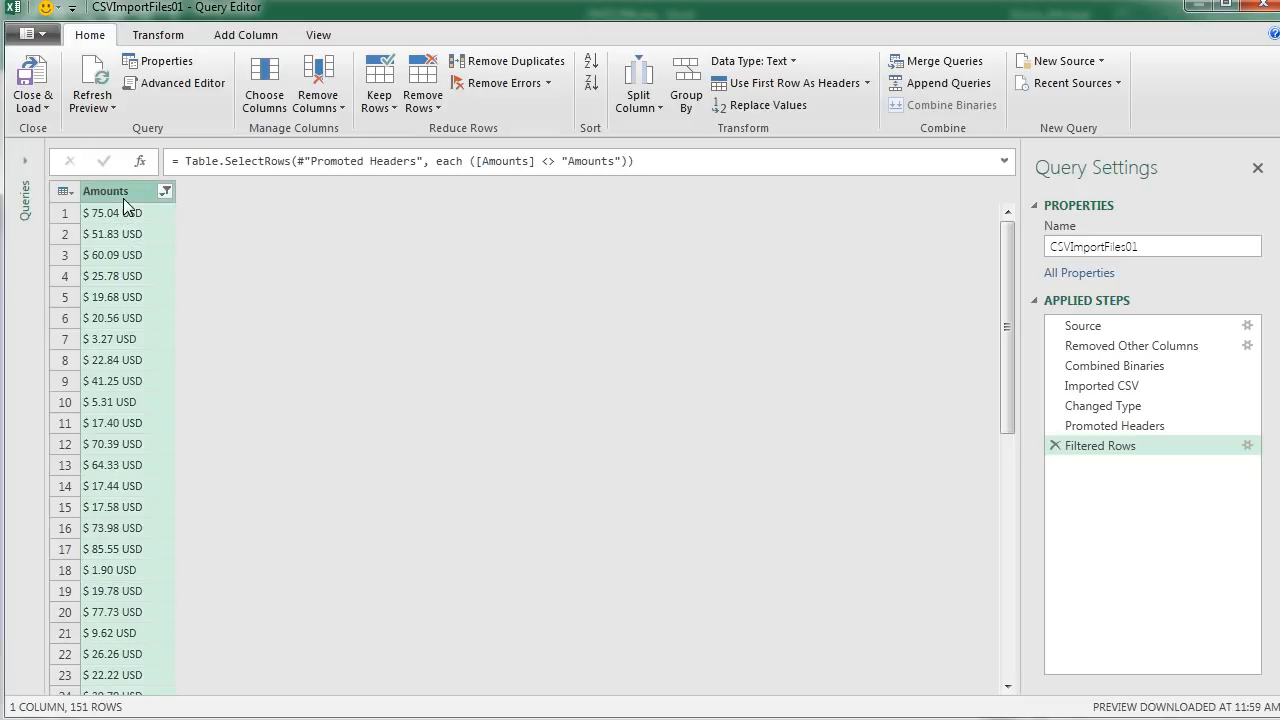
click(766, 108)
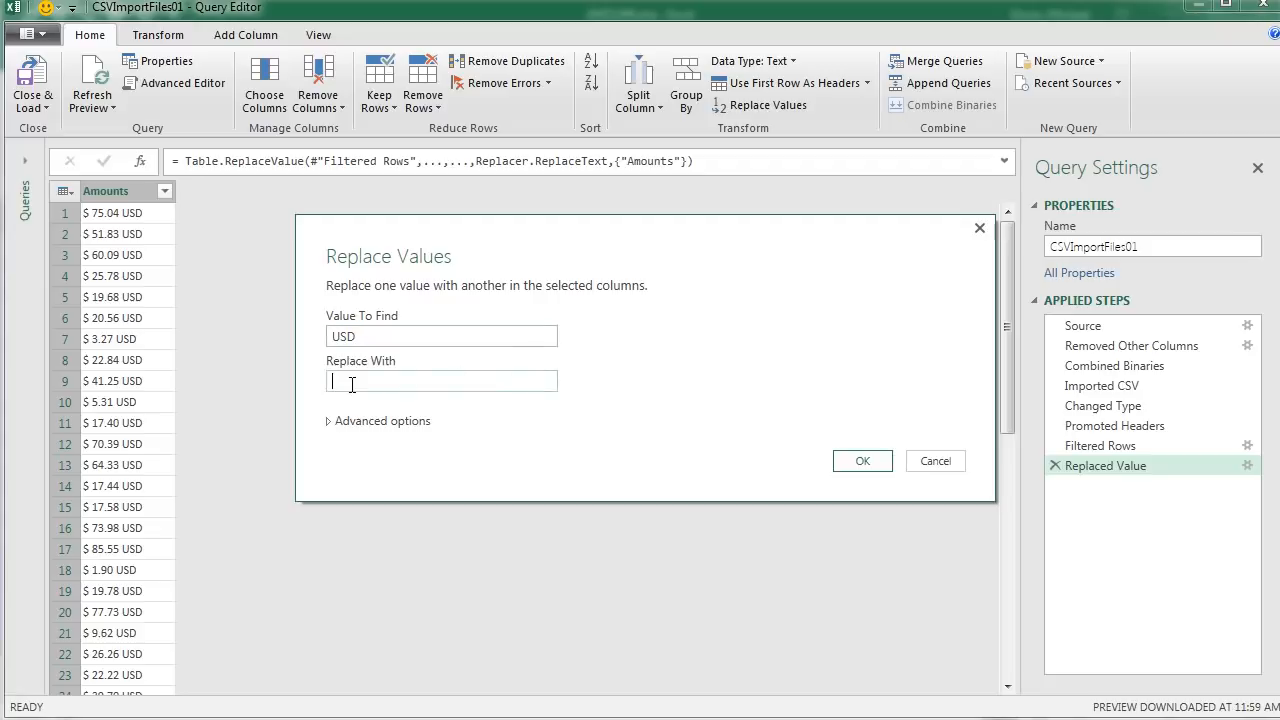
click(862, 466)
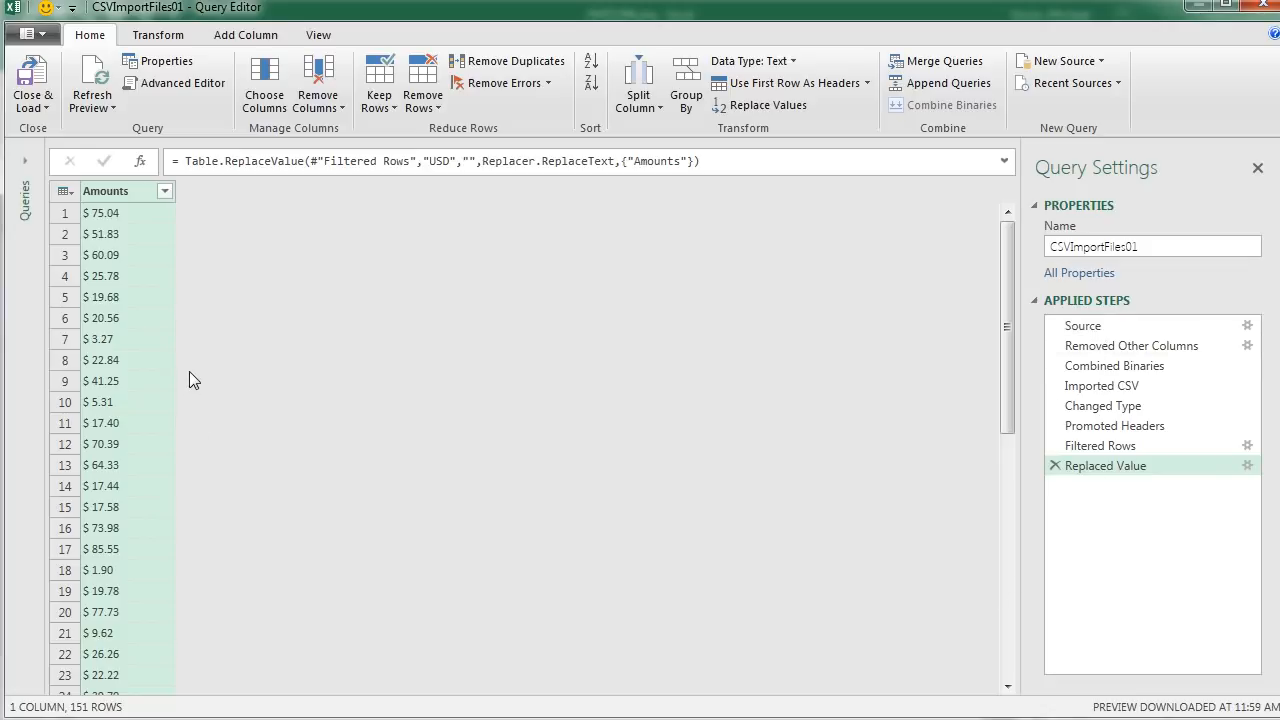
click(716, 60)
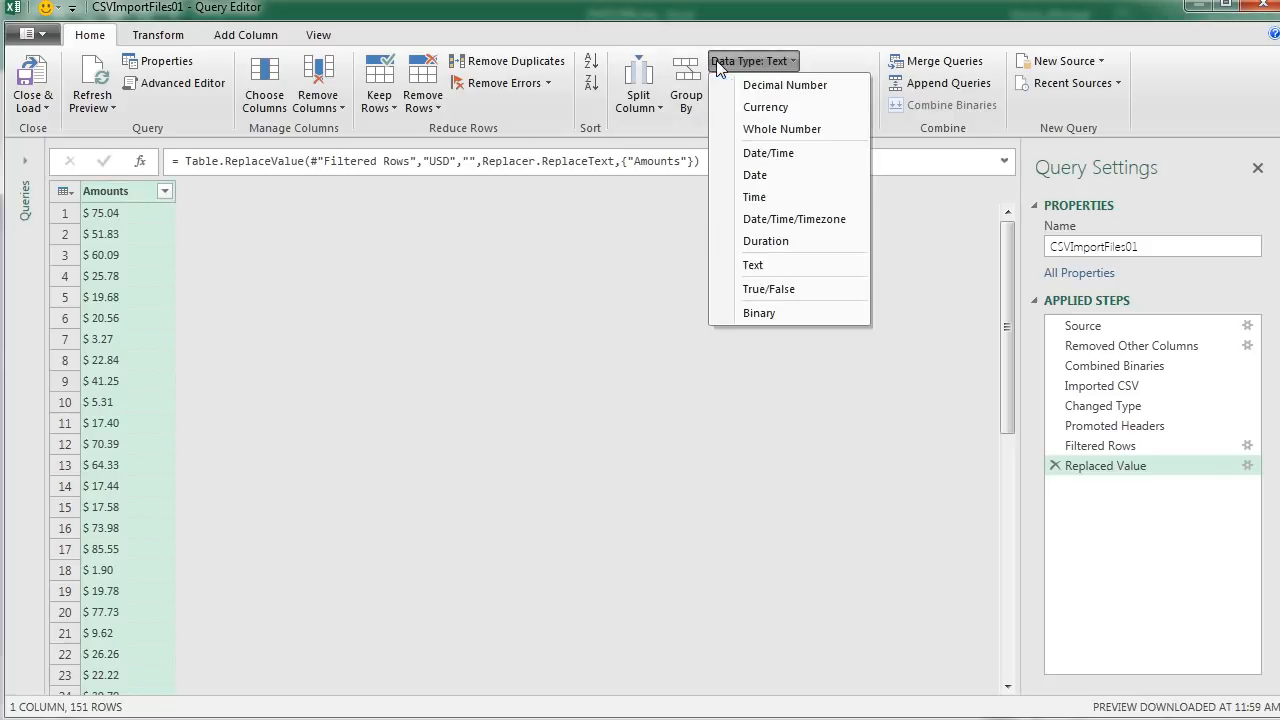
click(770, 108)
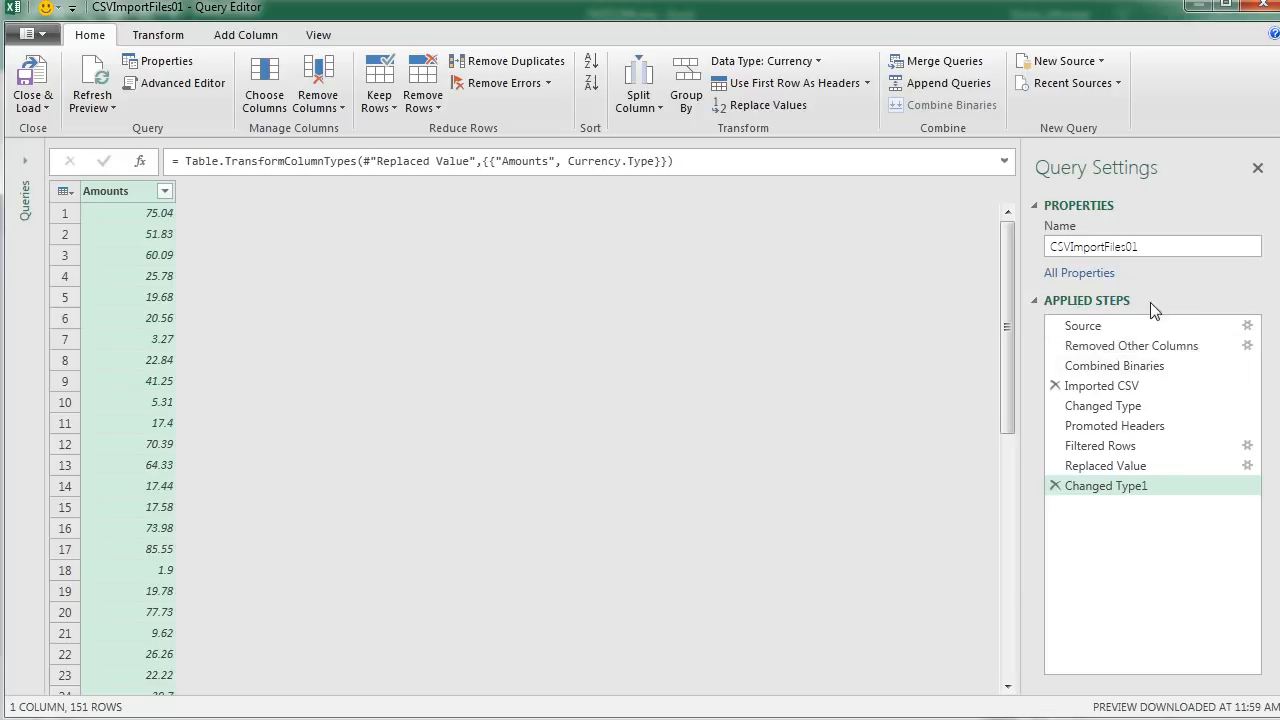
- Close the query and load it as a table to the existing worksheet at cell AA3
click(45, 108)
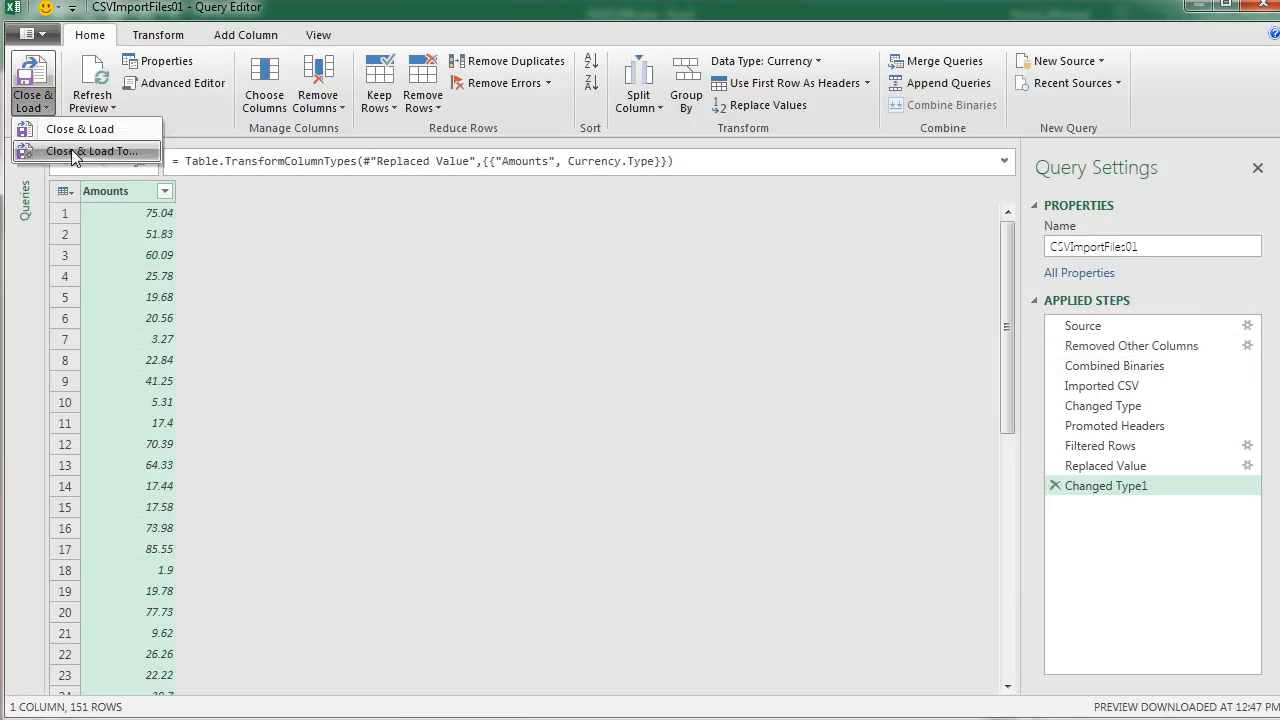
click(71, 149)
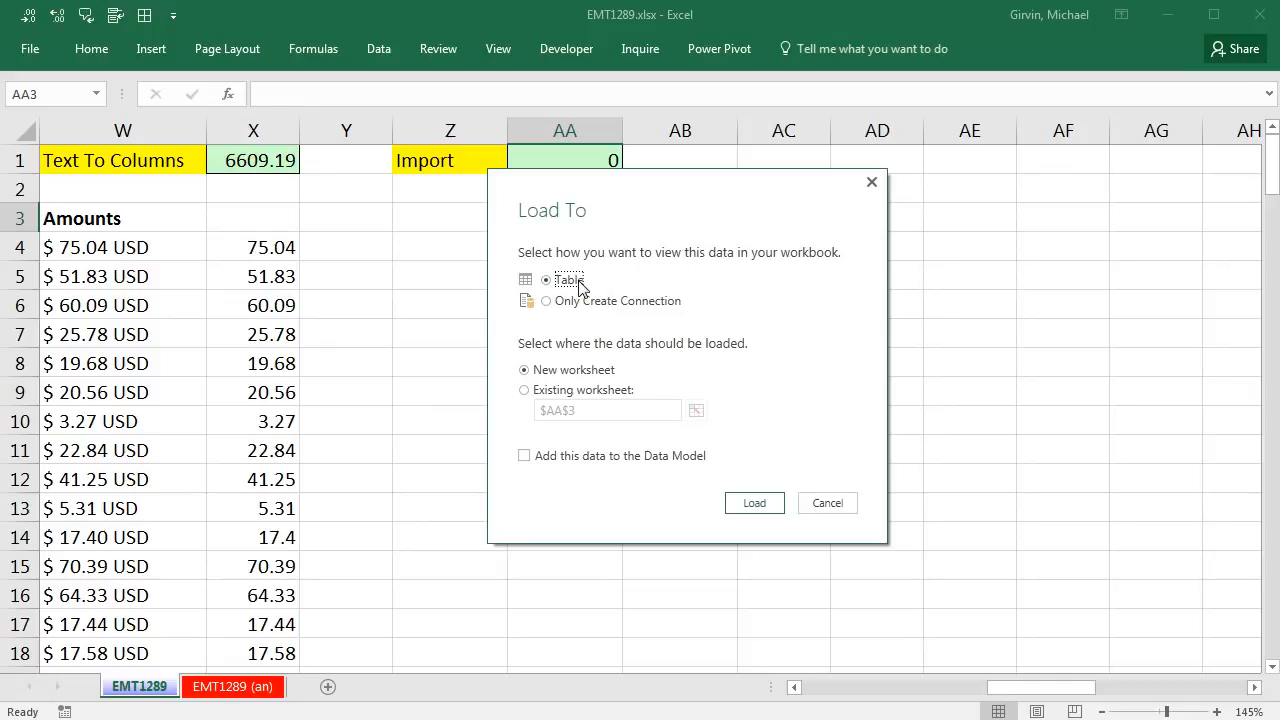
click(526, 392)
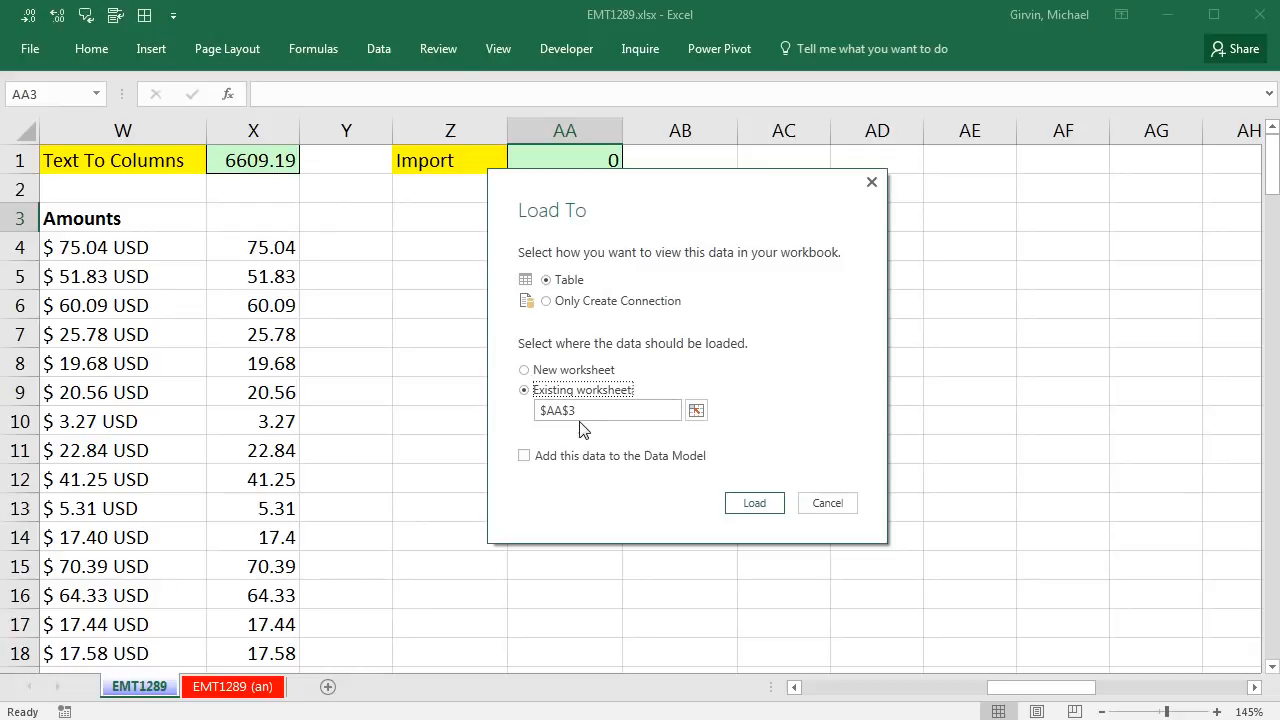
click(754, 504)
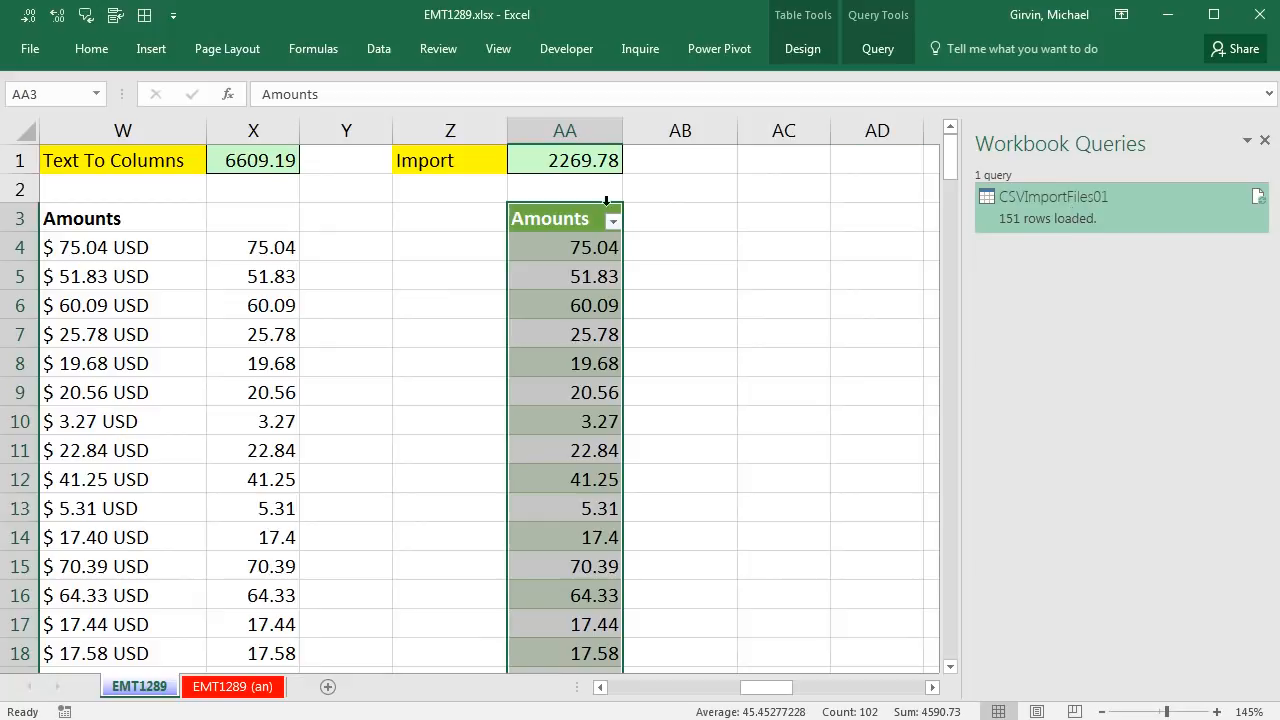
- Clear the Import total in AA1 and enter =SUM(CSVImportFiles01[Amounts]) to total the whole imported column
click(577, 160)
key(Delete)
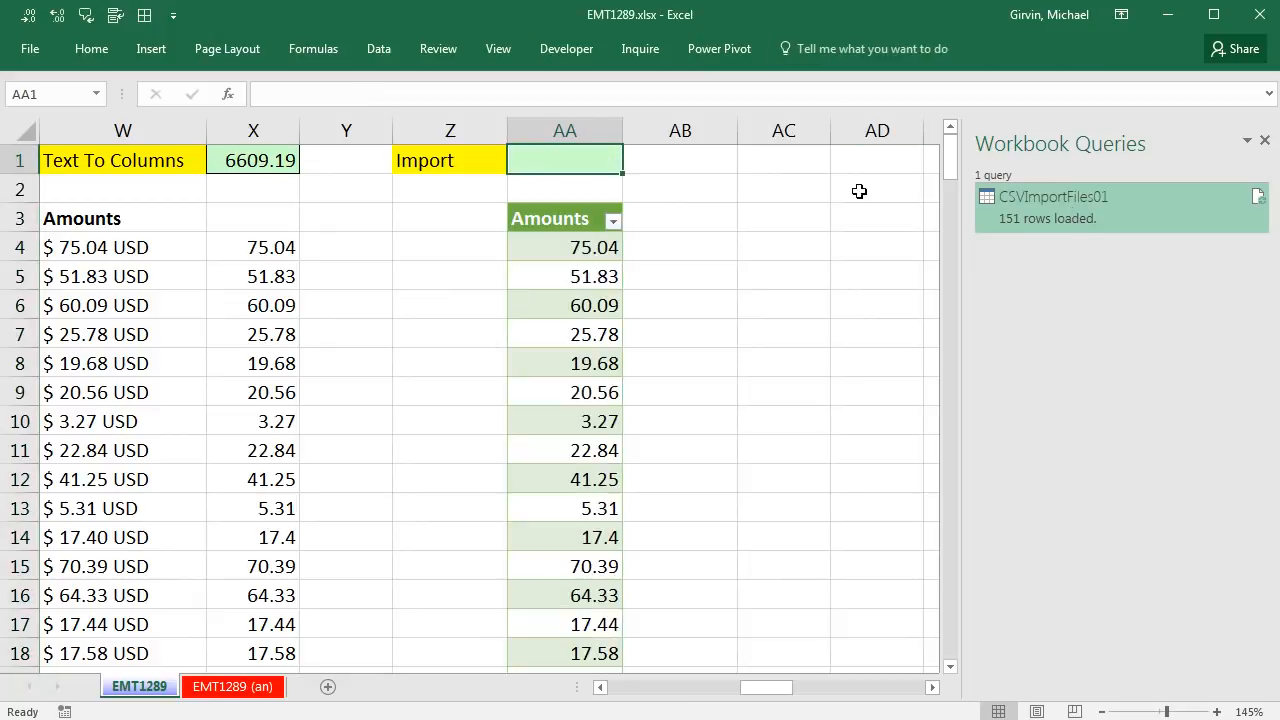
key(alt+equal)
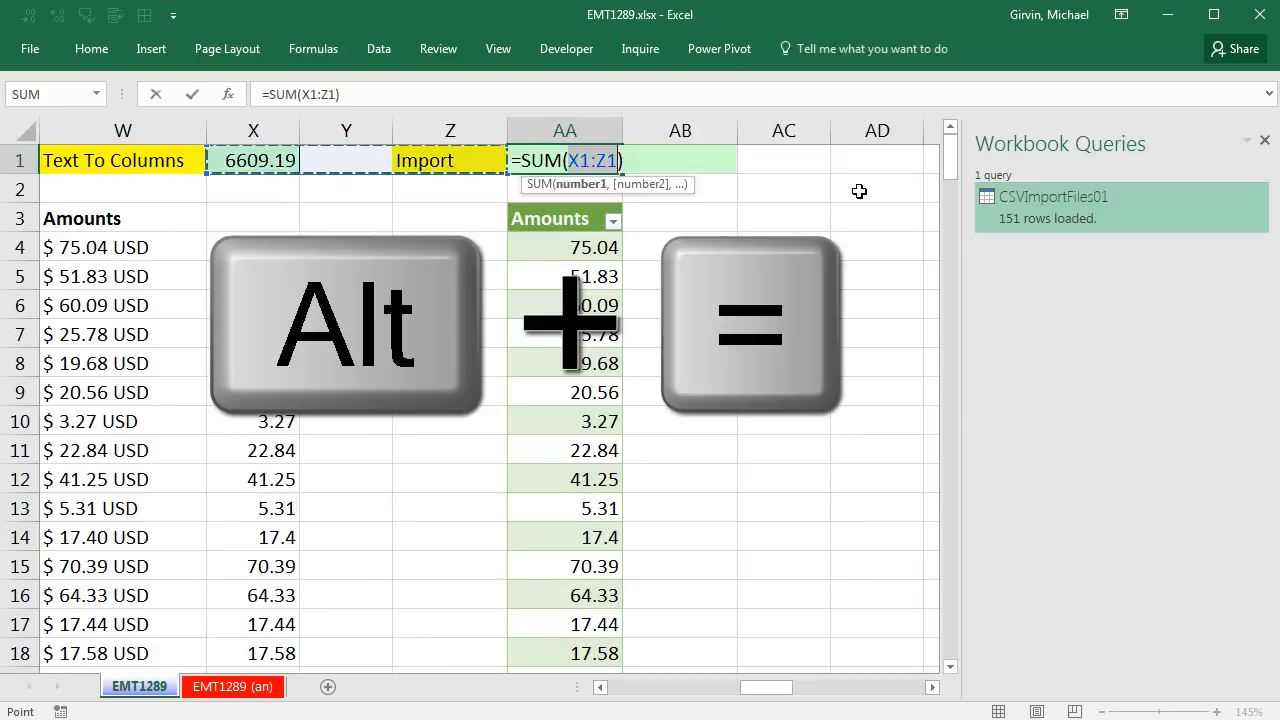
click(577, 245)
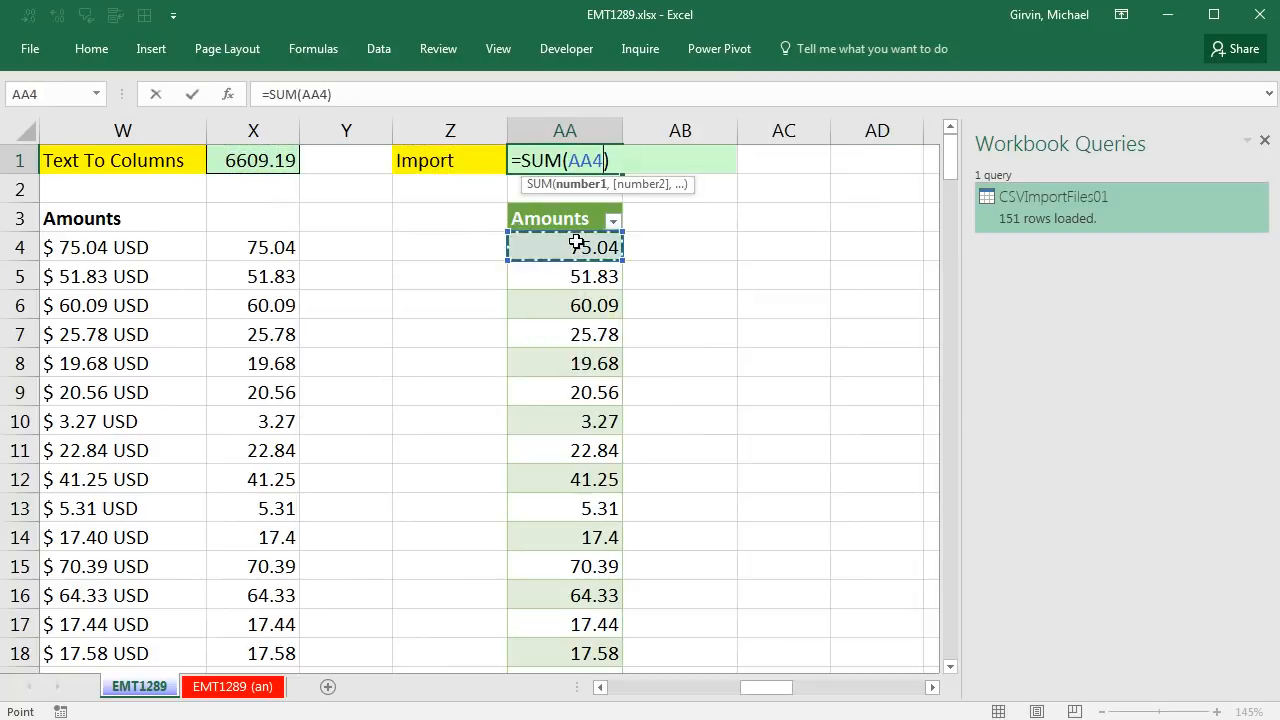
key(ctrl+shift+Down)
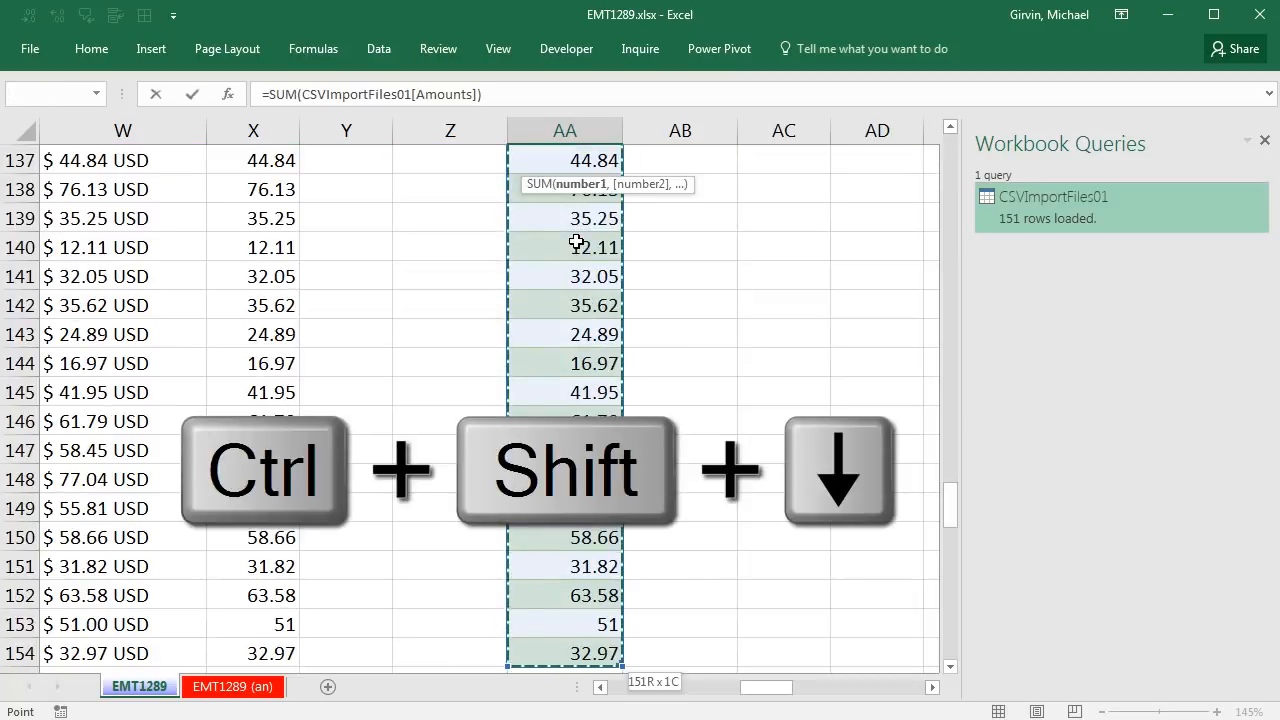
key(ctrl+BackSpace)
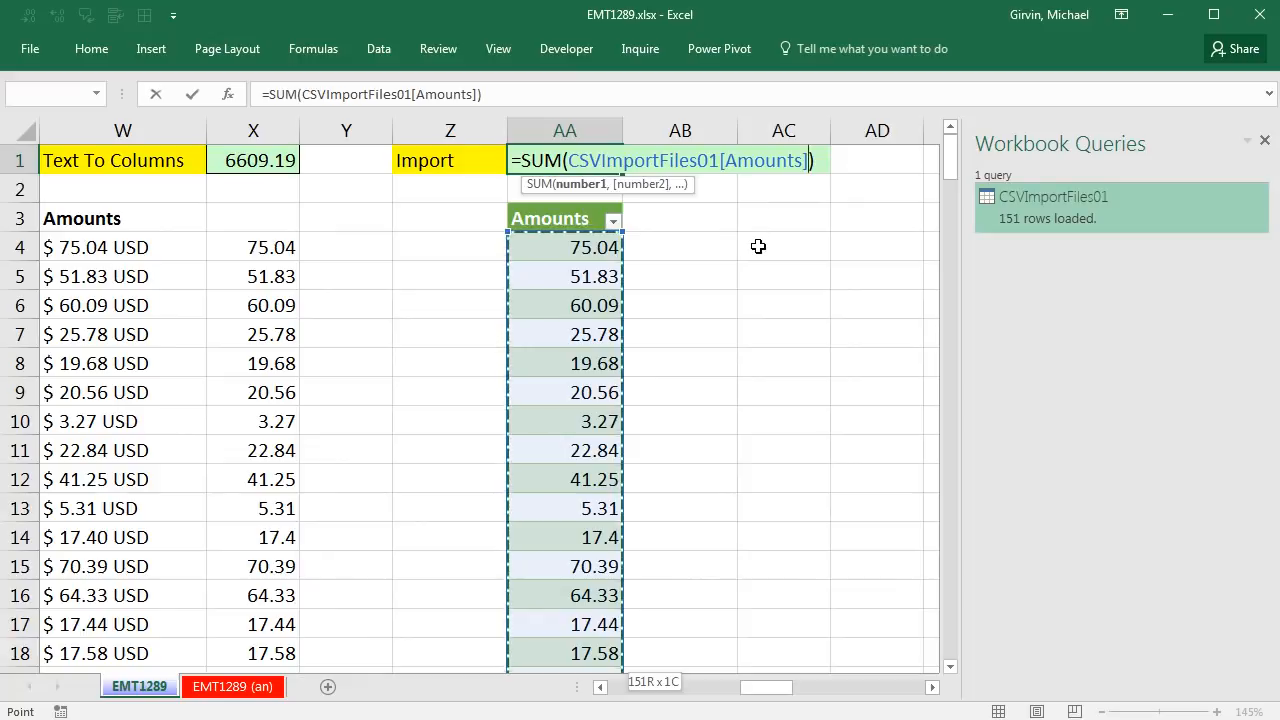
key(Return)
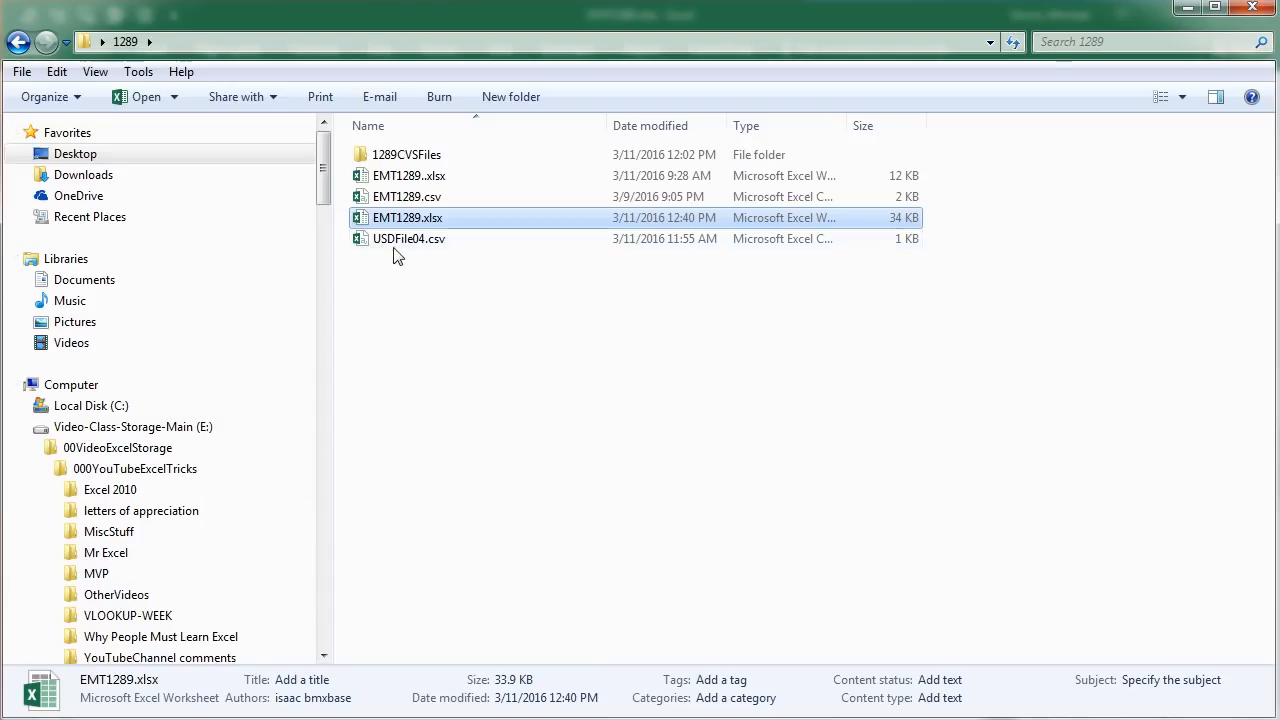
- In Windows Explorer, copy USDFile04.csv from the 1289 folder into the 1289CVSFiles folder
click(388, 246)
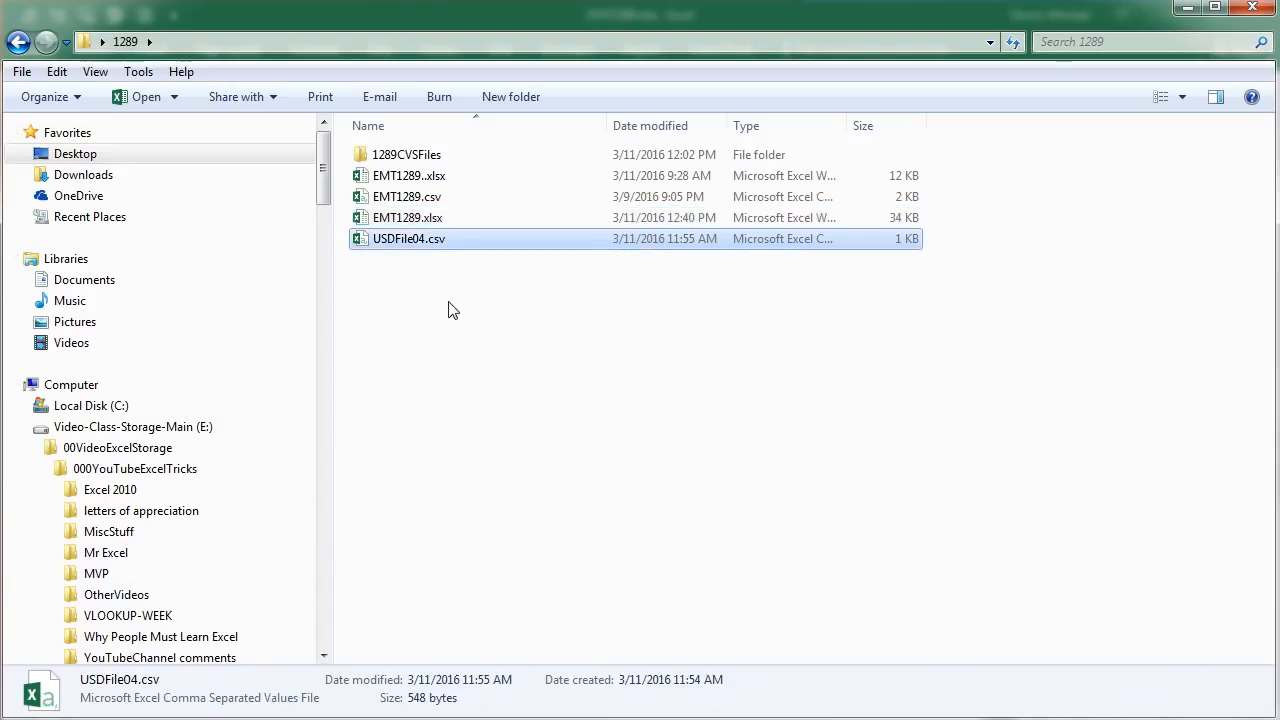
key(ctrl+c)
click(402, 158)
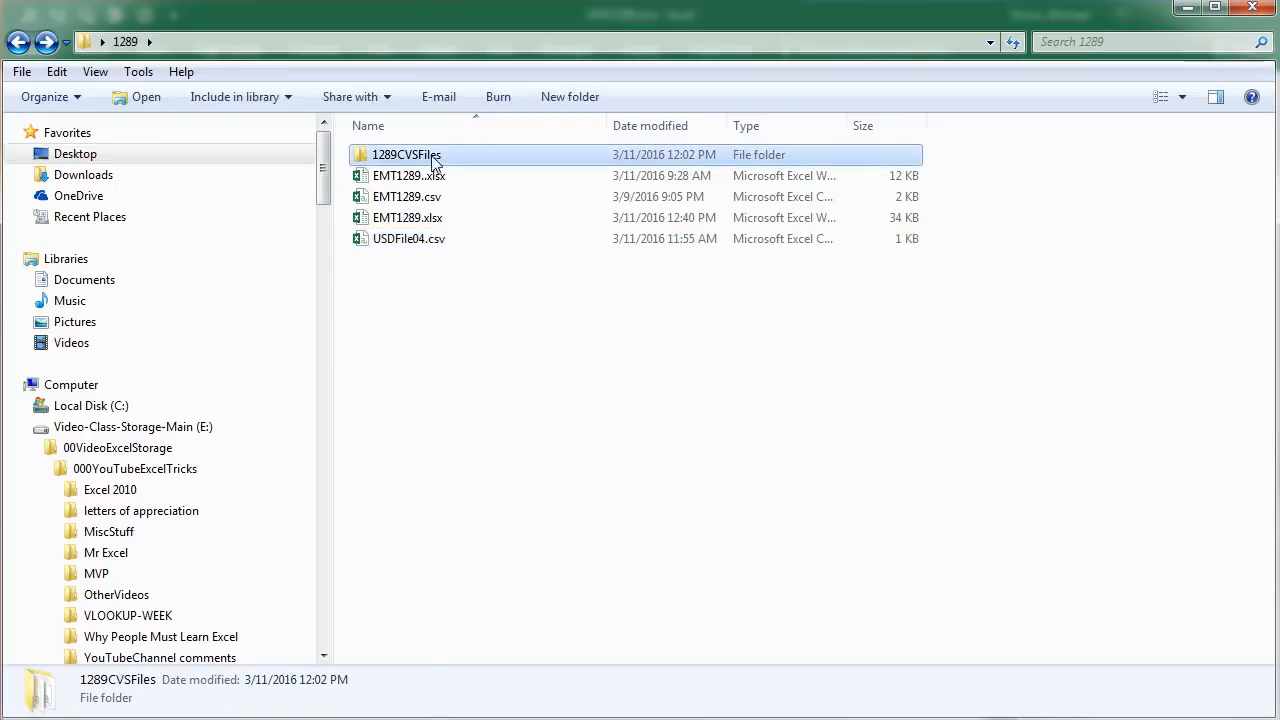
double_click(407, 163)
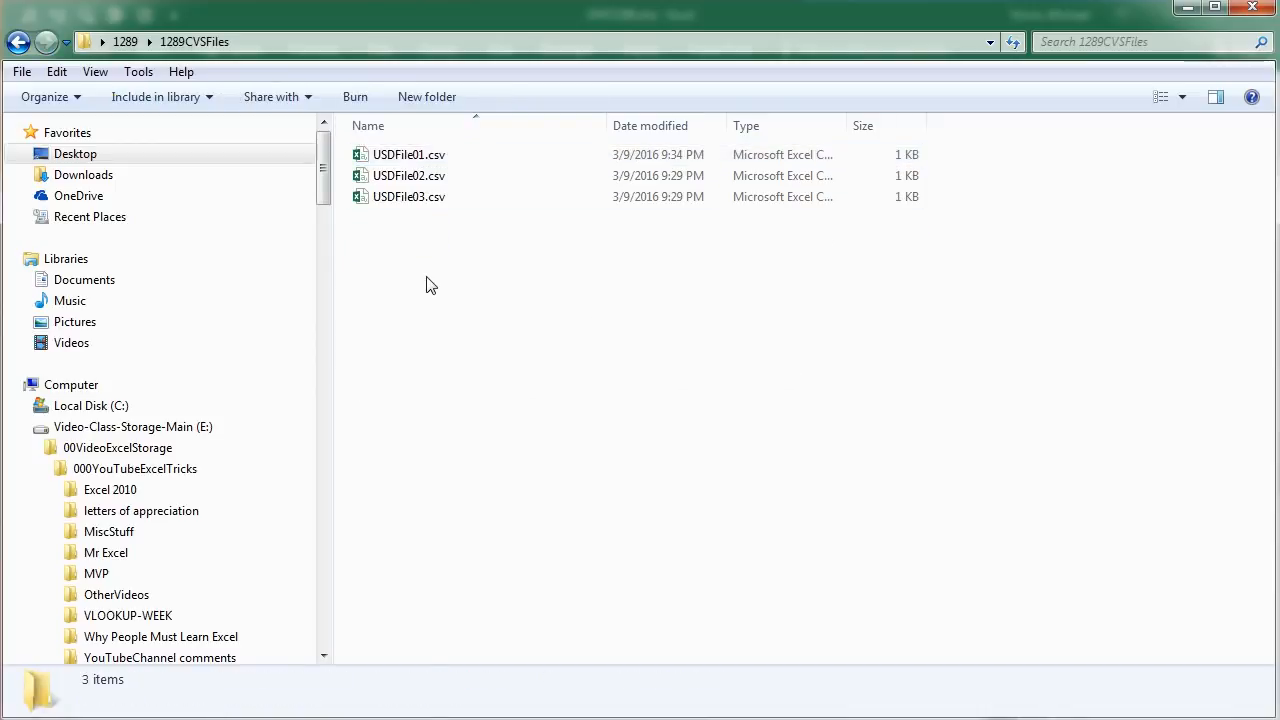
key(ctrl+v)
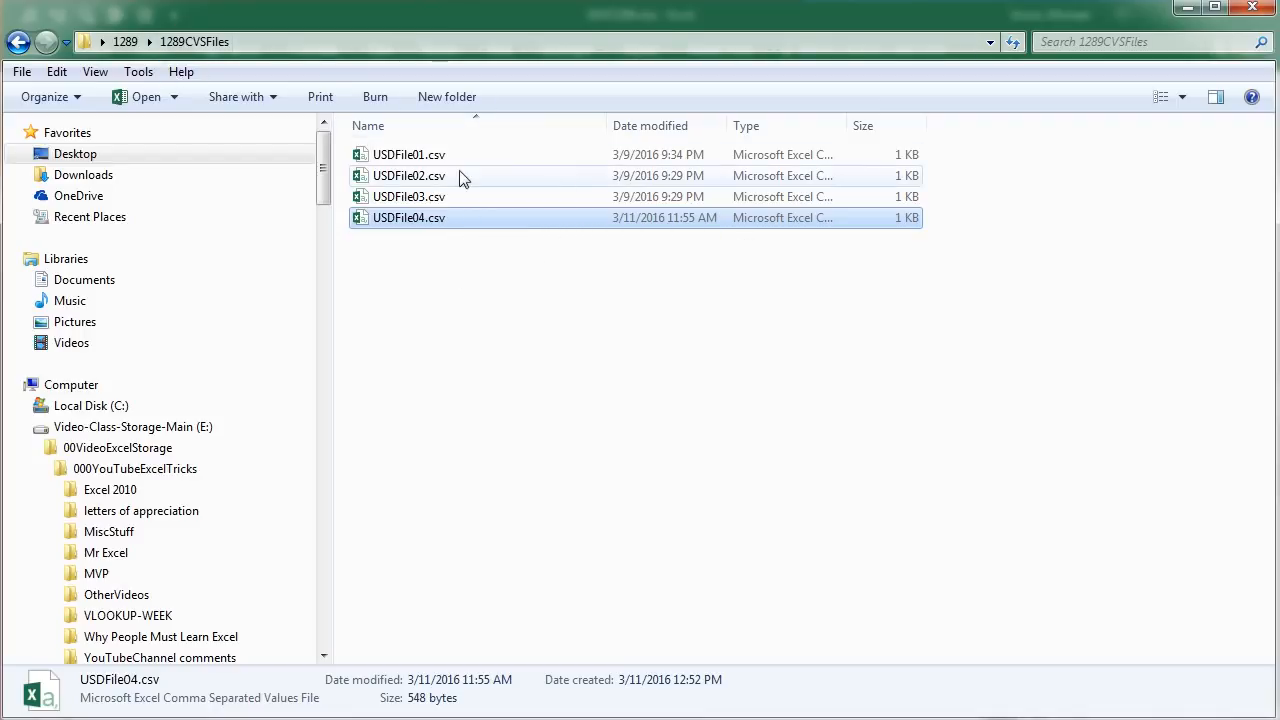
- Switch back to the EMT1289.xlsx workbook in Excel and refresh the imported Amounts table
key(alt+Tab)
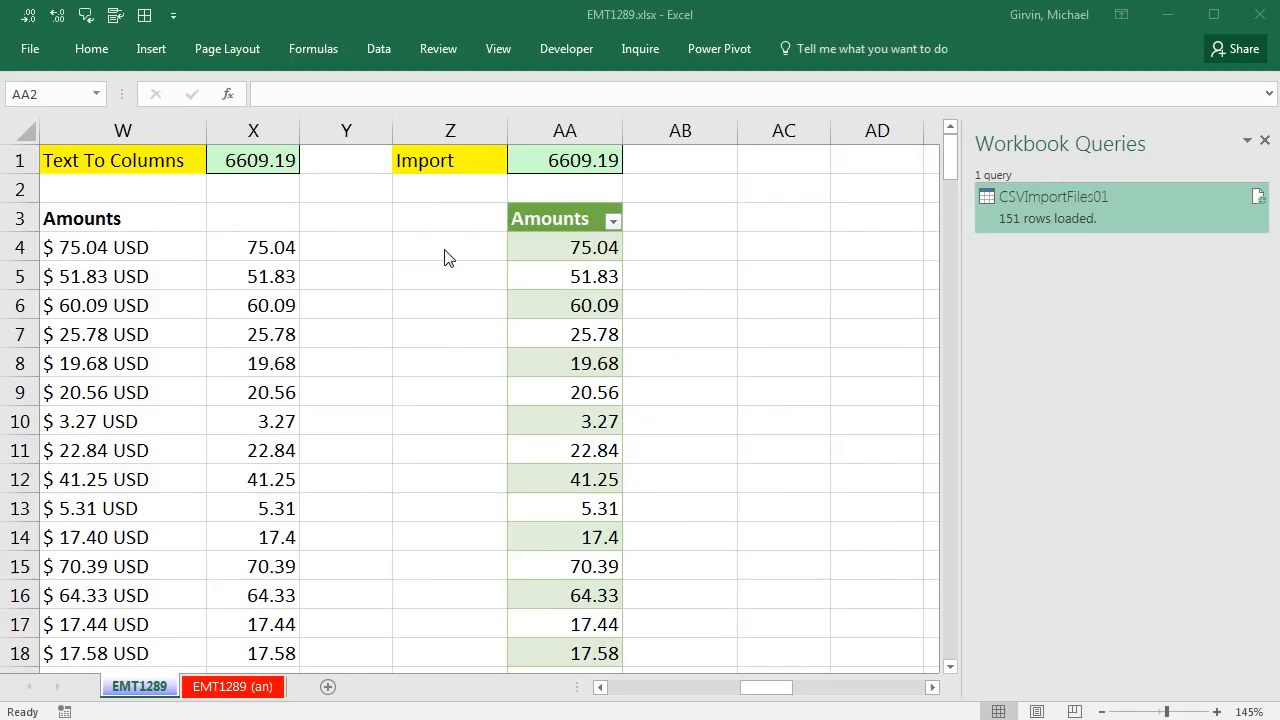
right_click(565, 253)
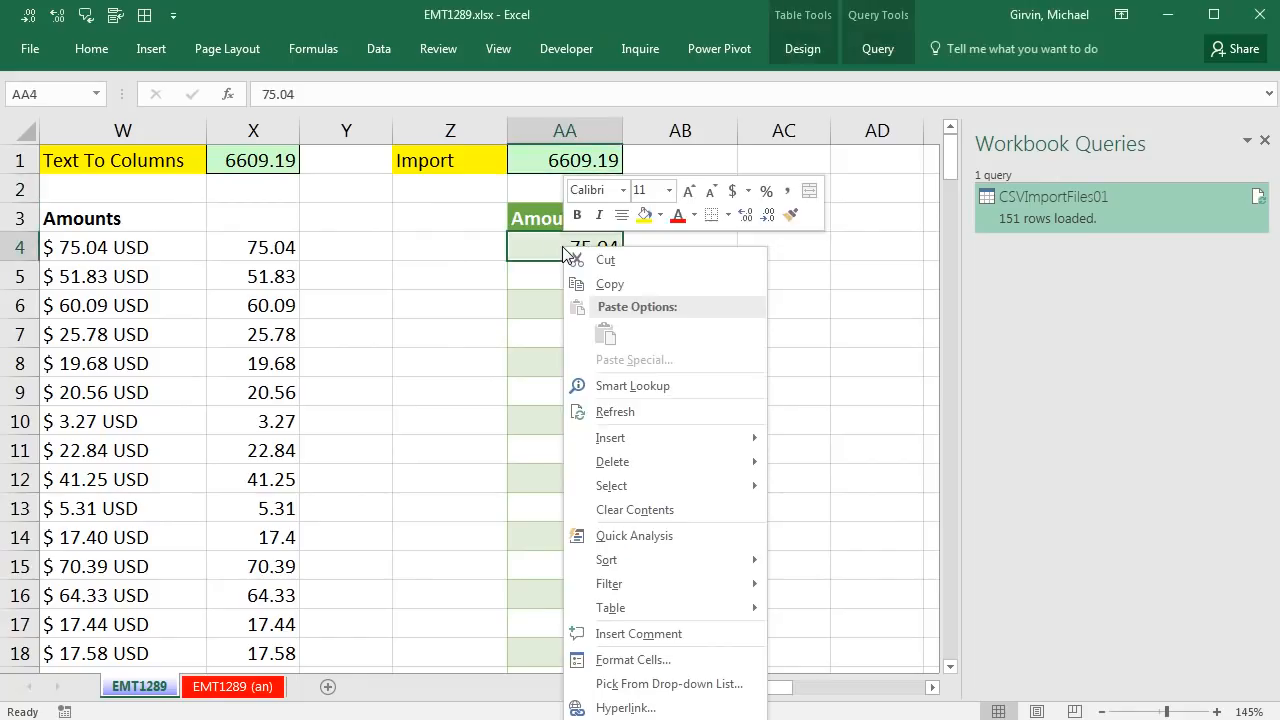
click(613, 414)
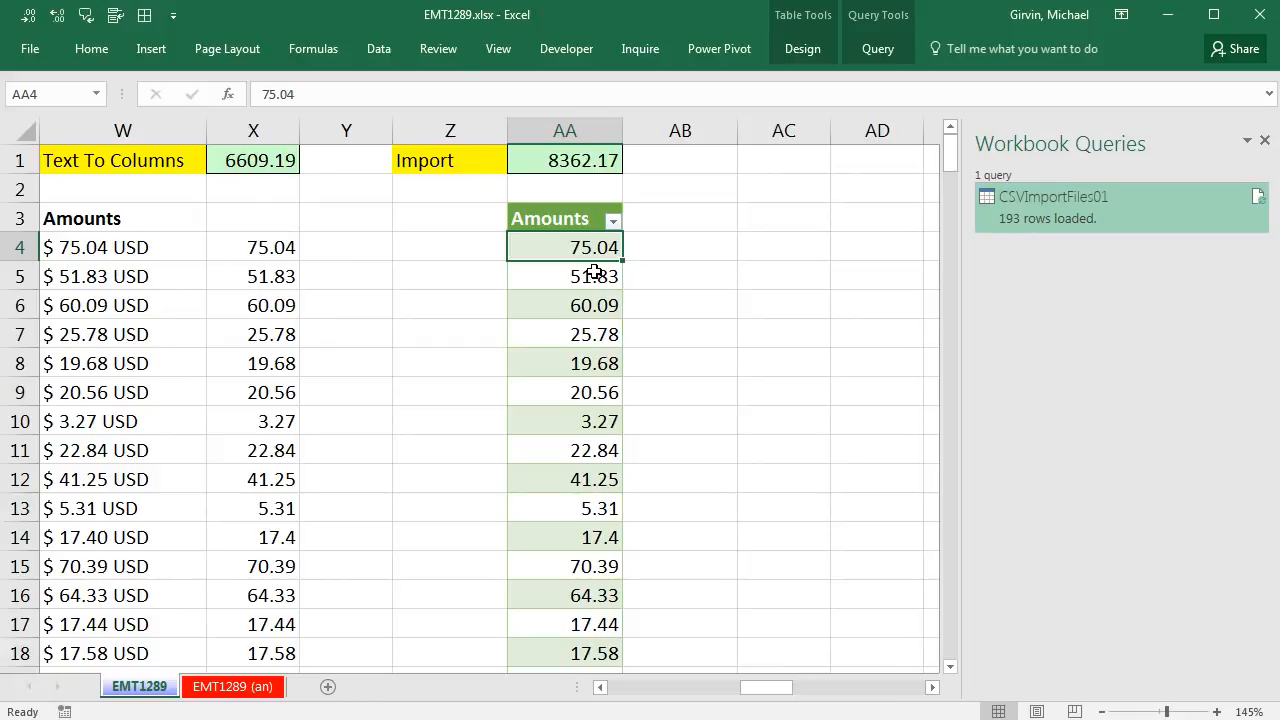
- Check the refreshed Amounts table down to its last row and inspect the SUM formula in AA1
key(ctrl+Down)
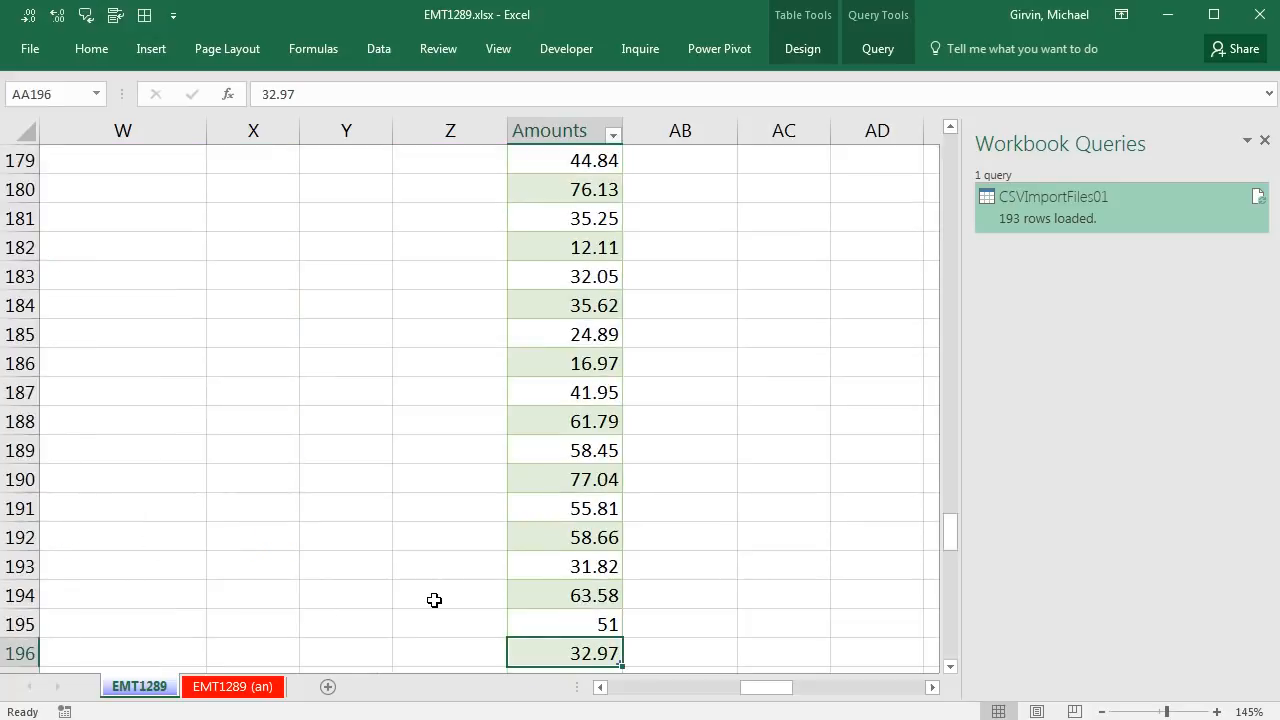
key(ctrl+Up)
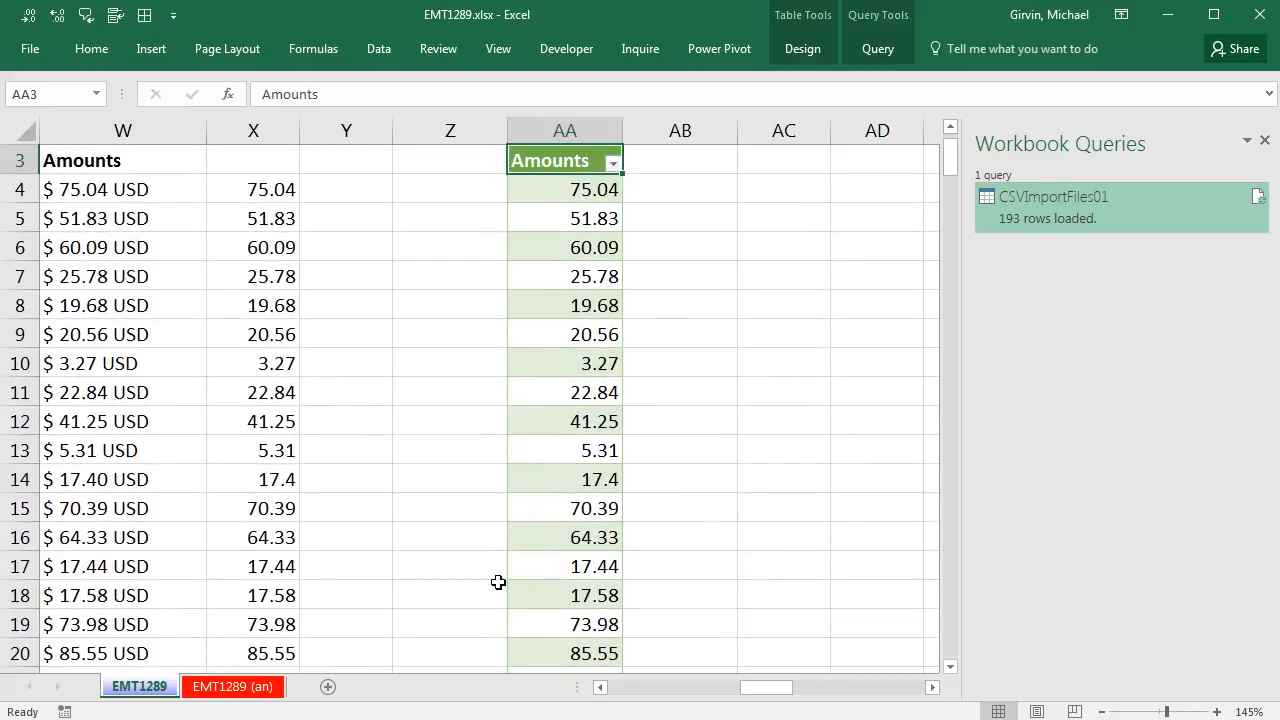
scroll(940, 216, up, 1)
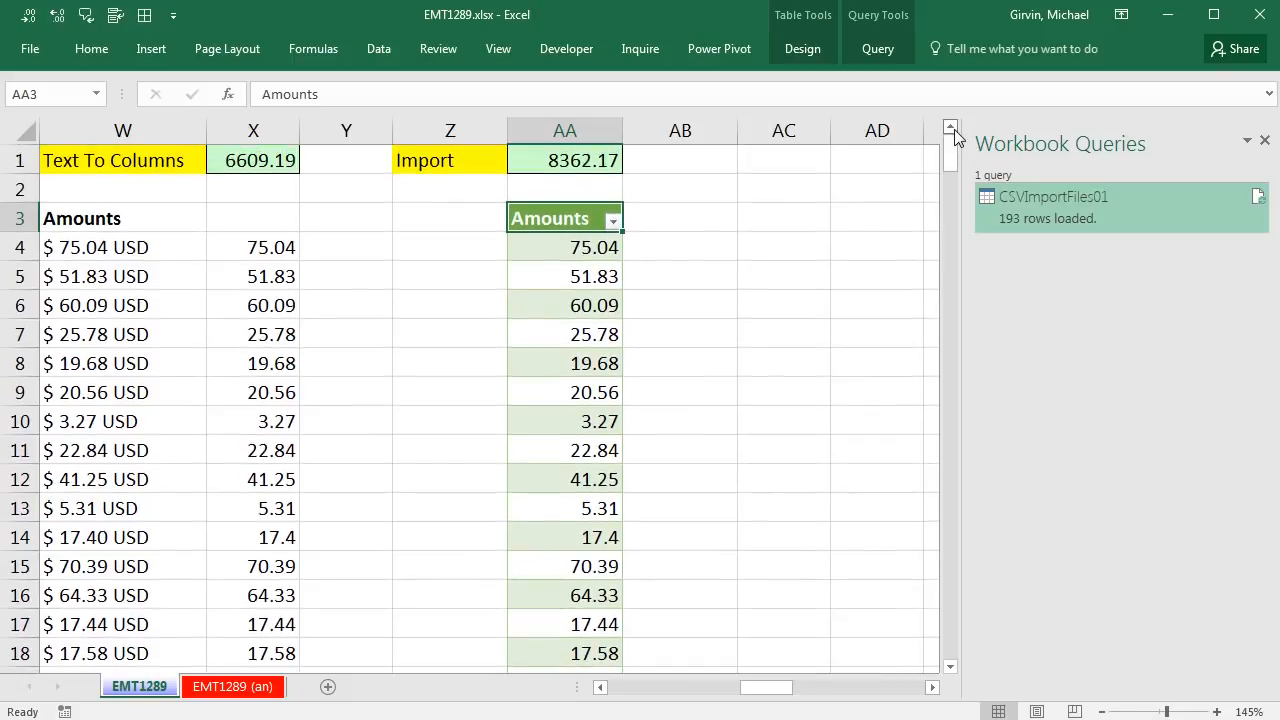
click(580, 160)
key(F2)
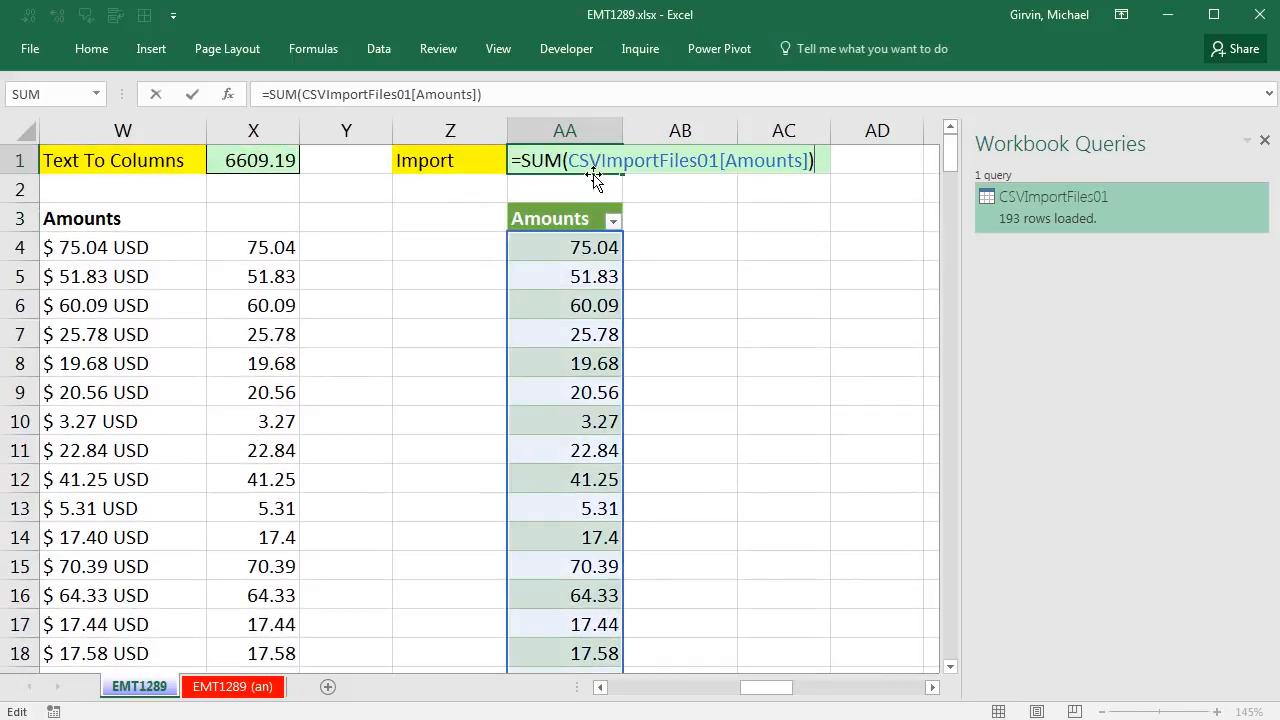
key(ctrl+Return)
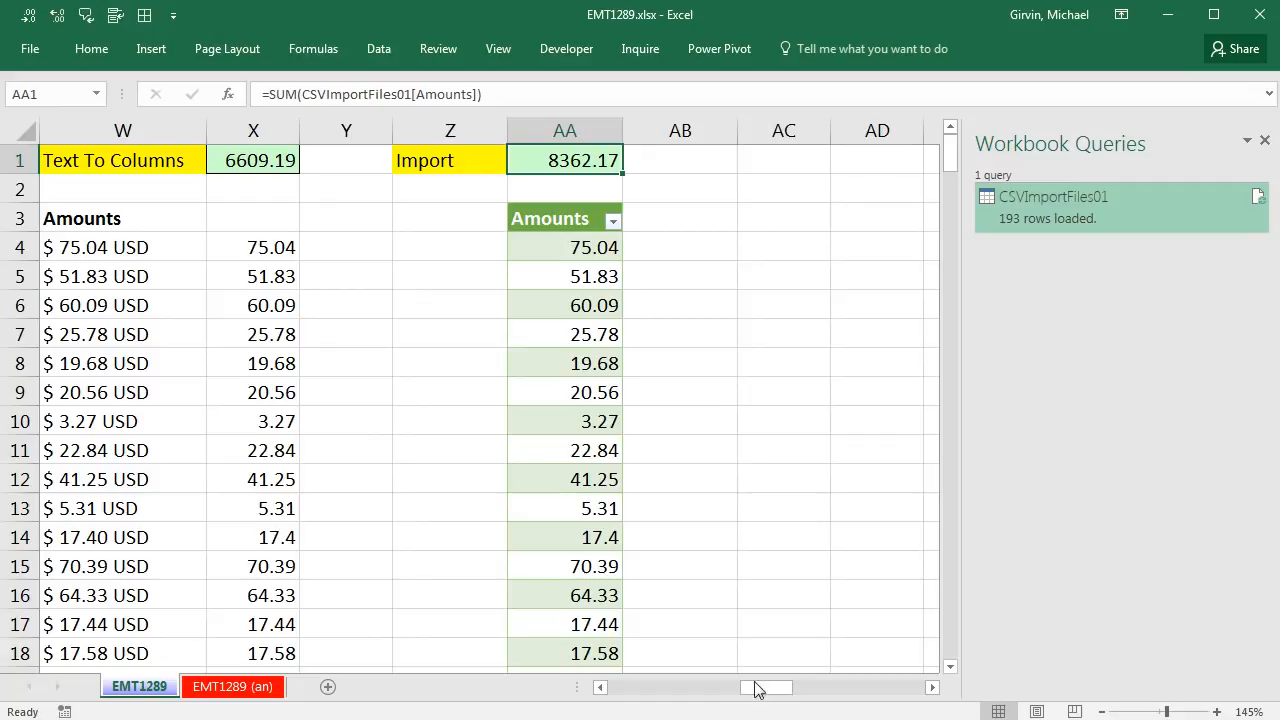
- Review the helper column formulas in O4 and O1 and the array formula in R1 without changing them
drag(760, 695, 725, 692)
click(268, 252)
key(F2)
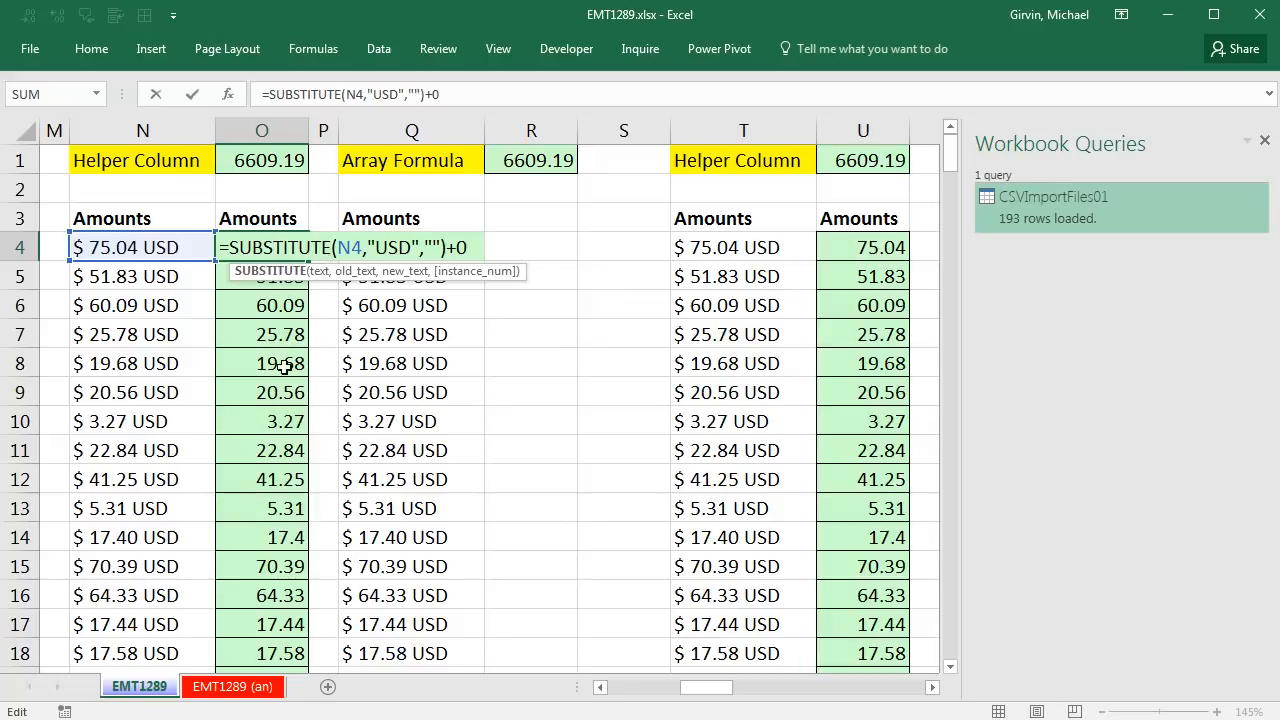
key(Escape)
double_click(262, 160)
key(Escape)
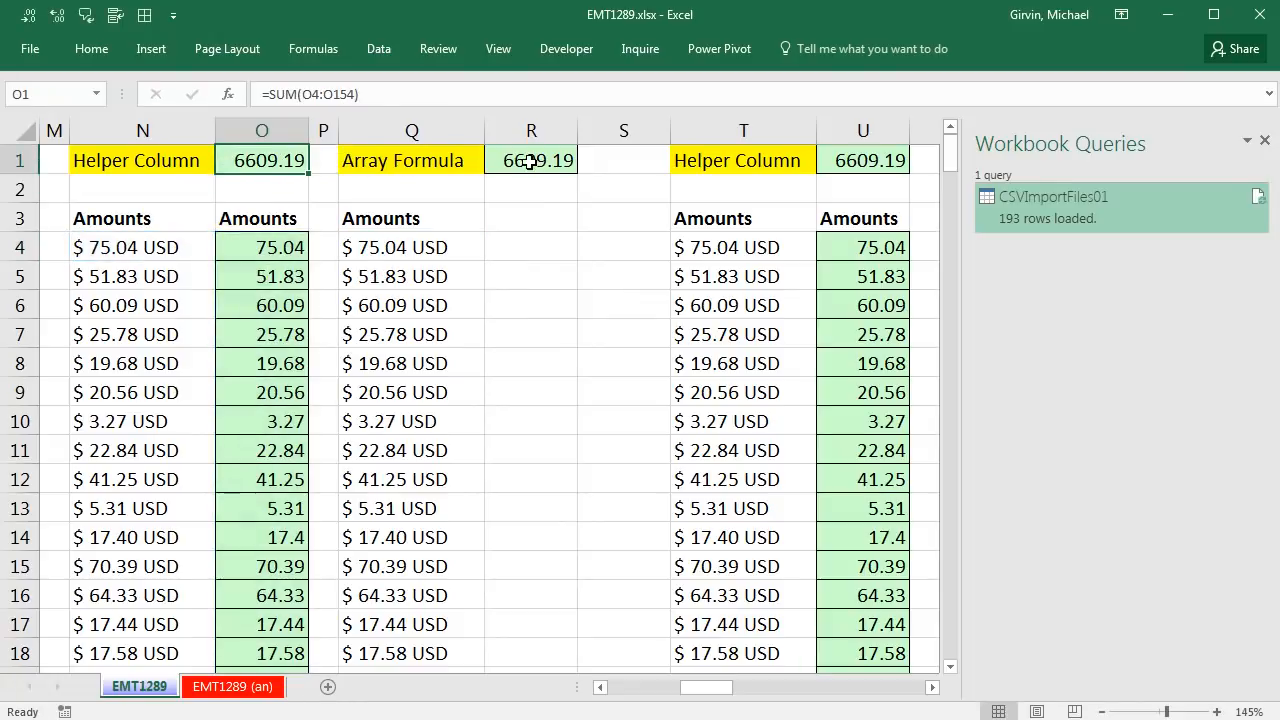
double_click(530, 162)
key(Escape)
- Review the Flash Fill and Replace sections and the original question at the start of the sheet
drag(735, 698, 679, 690)
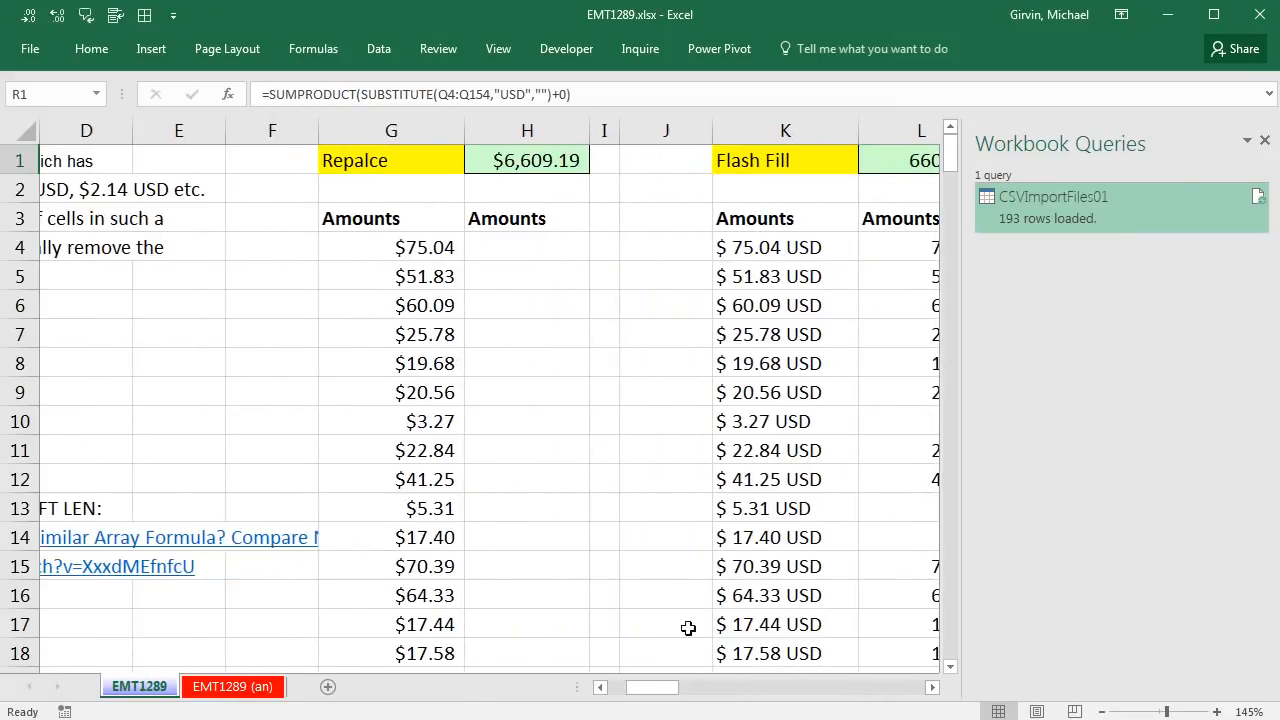
scroll(673, 662, right, 3)
click(640, 249)
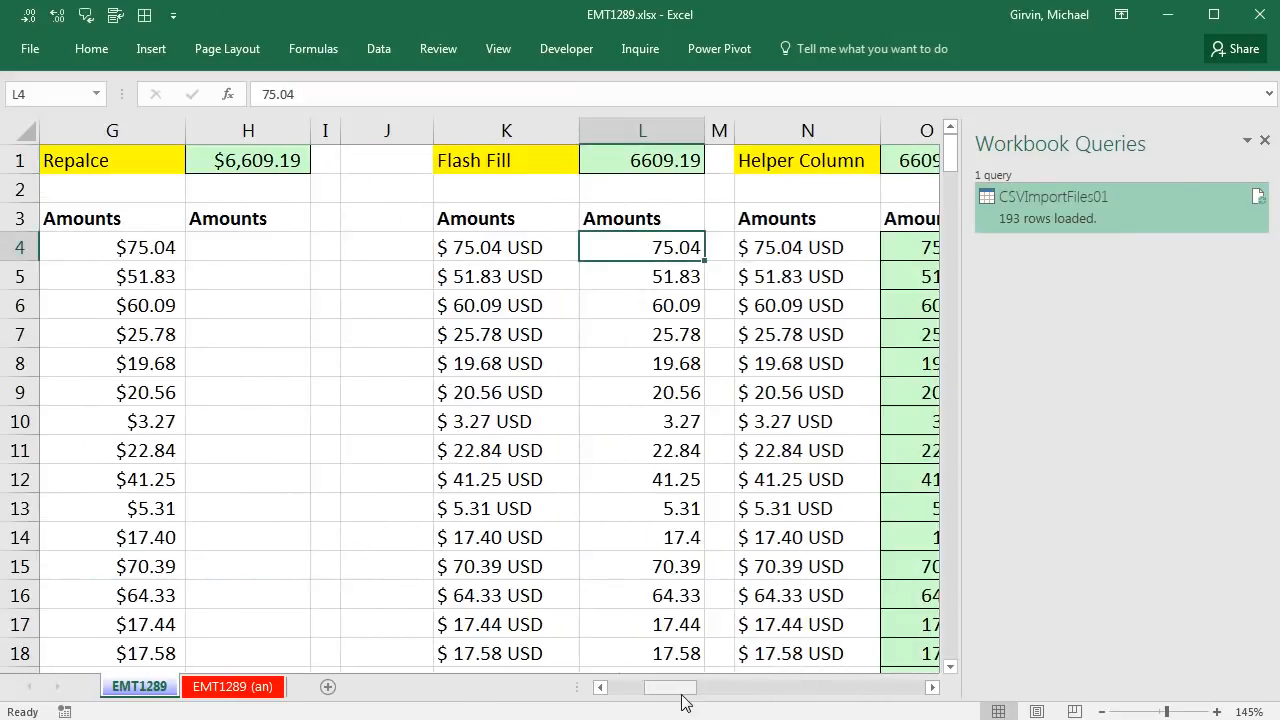
drag(677, 694, 668, 690)
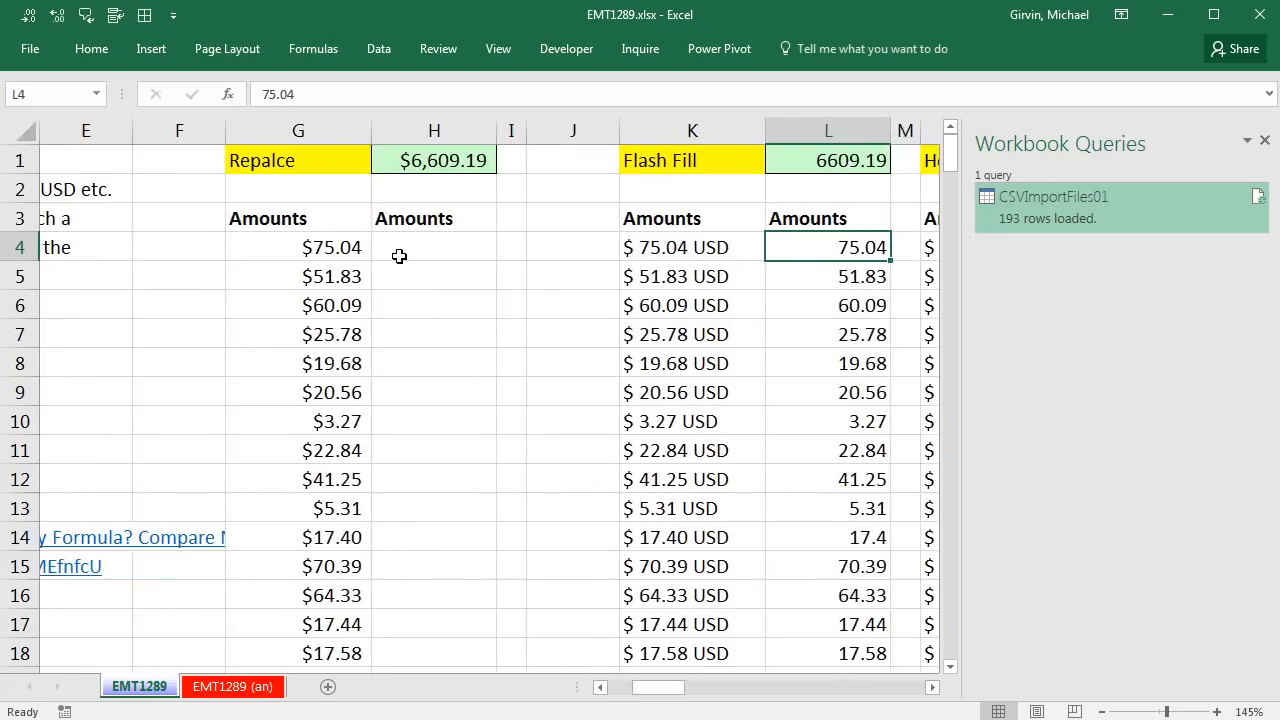
click(388, 248)
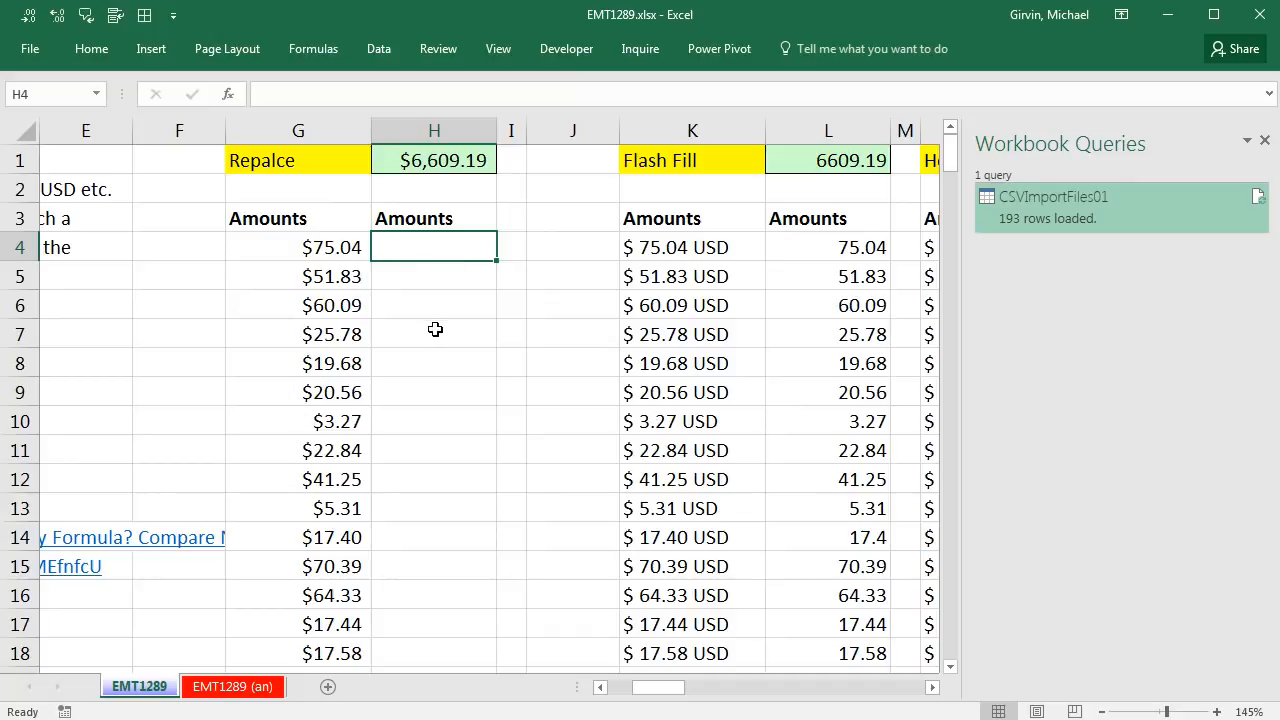
drag(651, 694, 588, 700)
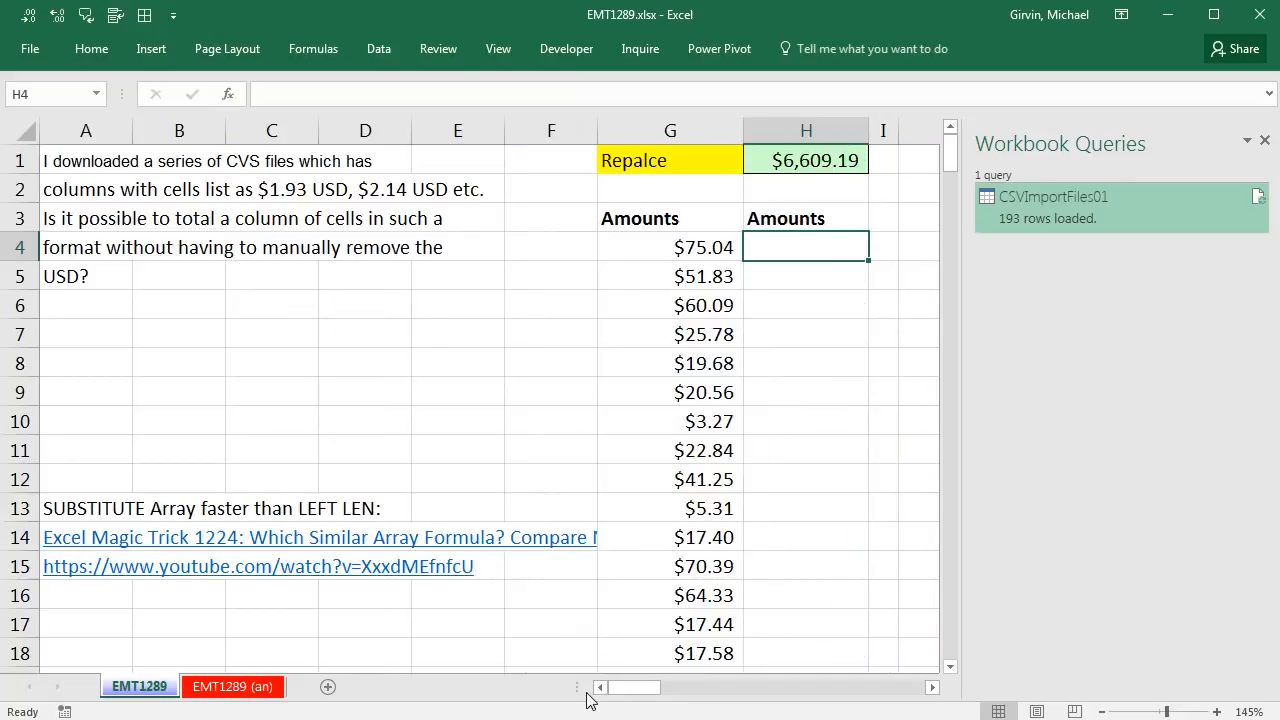